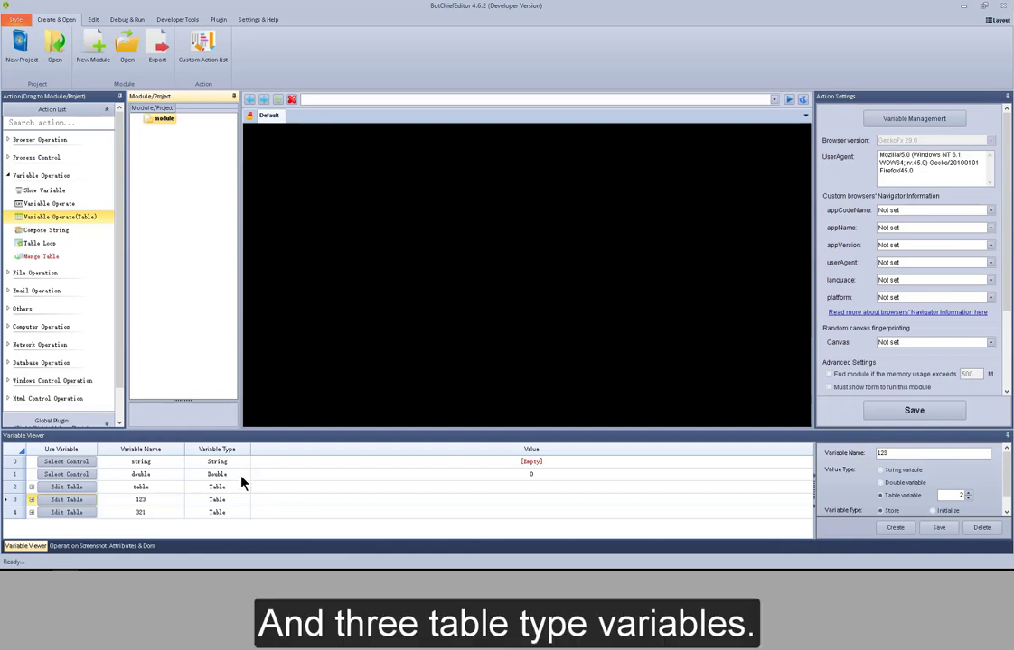
# - Add a Show Variable action to the module, set it to the string variable, and save it
pyautogui.moveTo(56, 189); pyautogui.dragTo(165, 159)
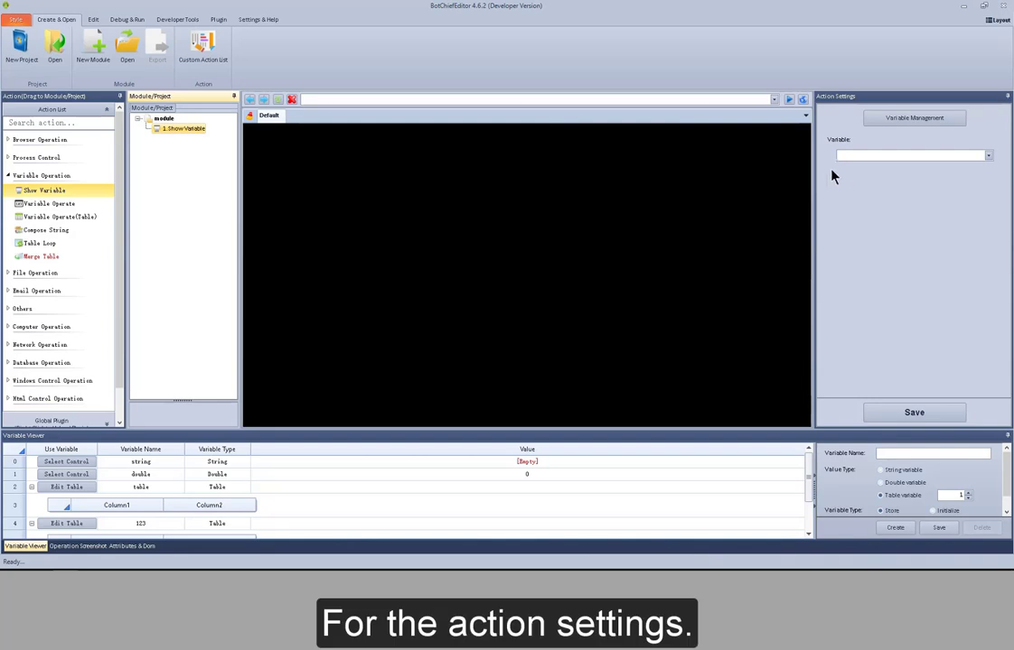
pyautogui.click(868, 156)
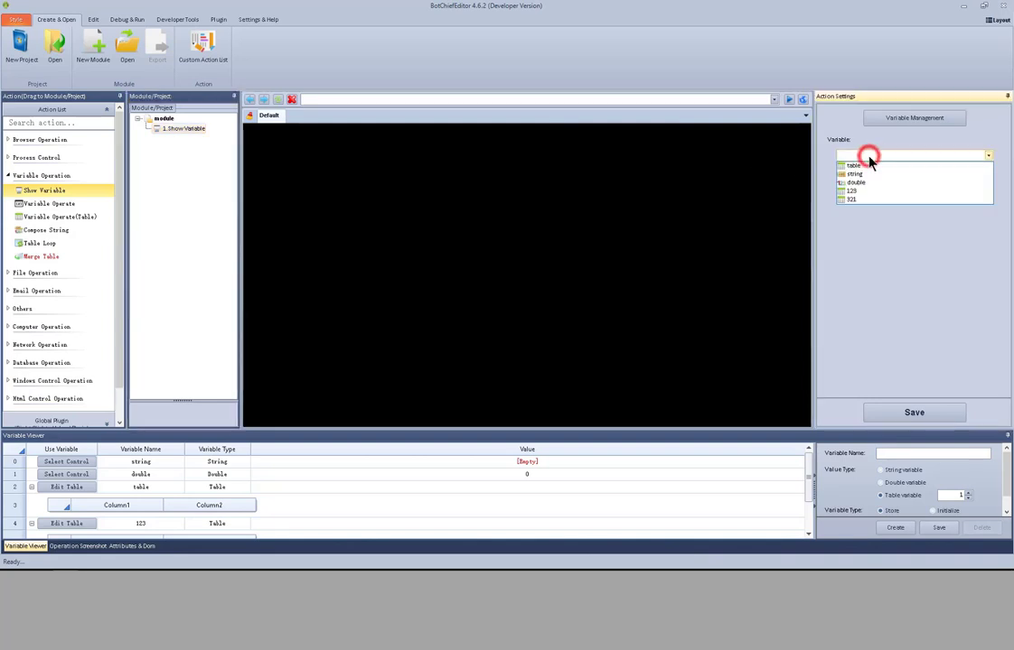
pyautogui.click(870, 175)
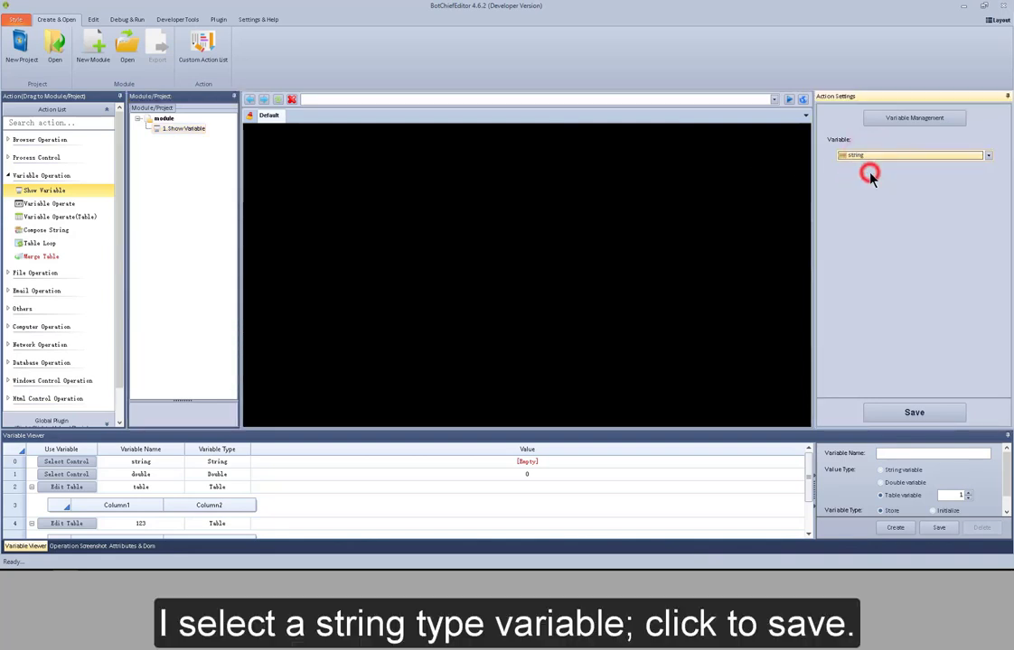
pyautogui.click(929, 412)
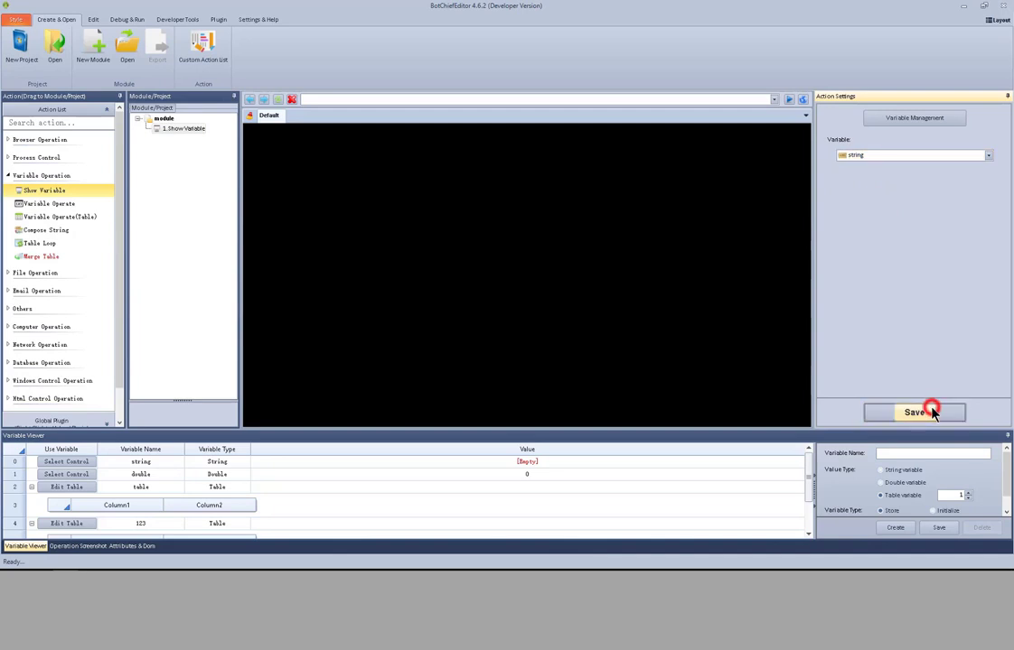
# - Set the string variable's value to "My string variable"
pyautogui.doubleClick(560, 468)
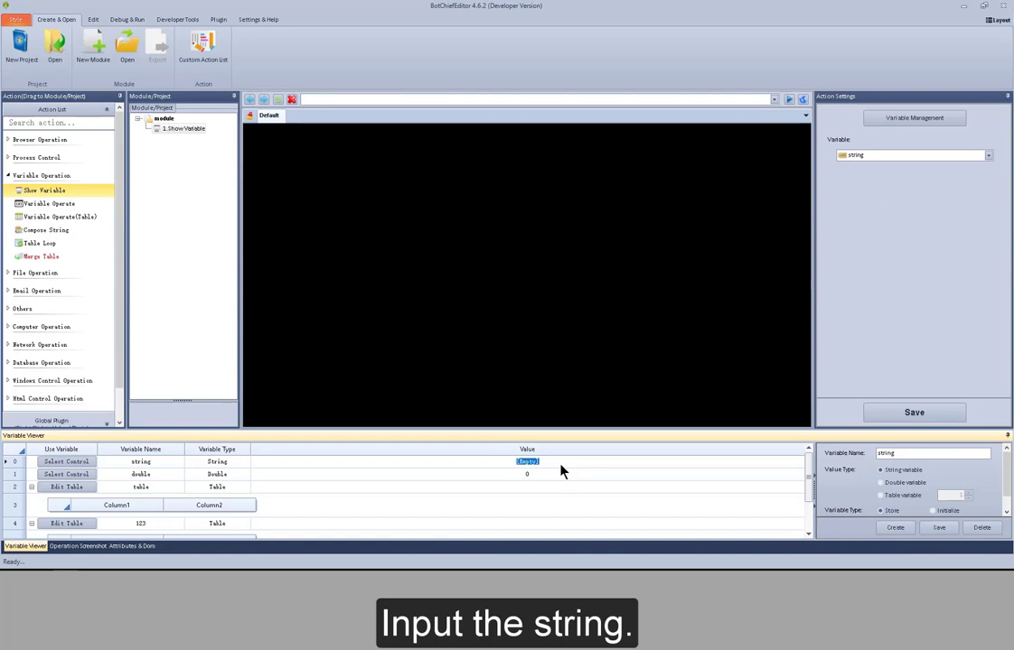
pyautogui.write('My string variable')
pyautogui.click(560, 471)
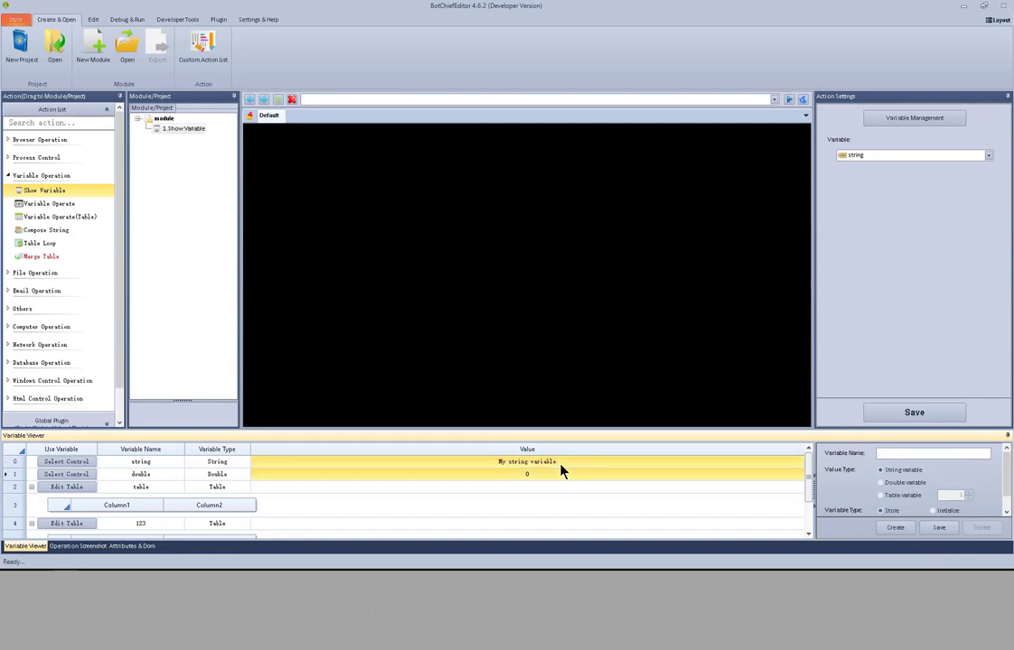
# - Test-run the Show Variable action and close its result window
pyautogui.rightClick(155, 129)
pyautogui.click(196, 141)
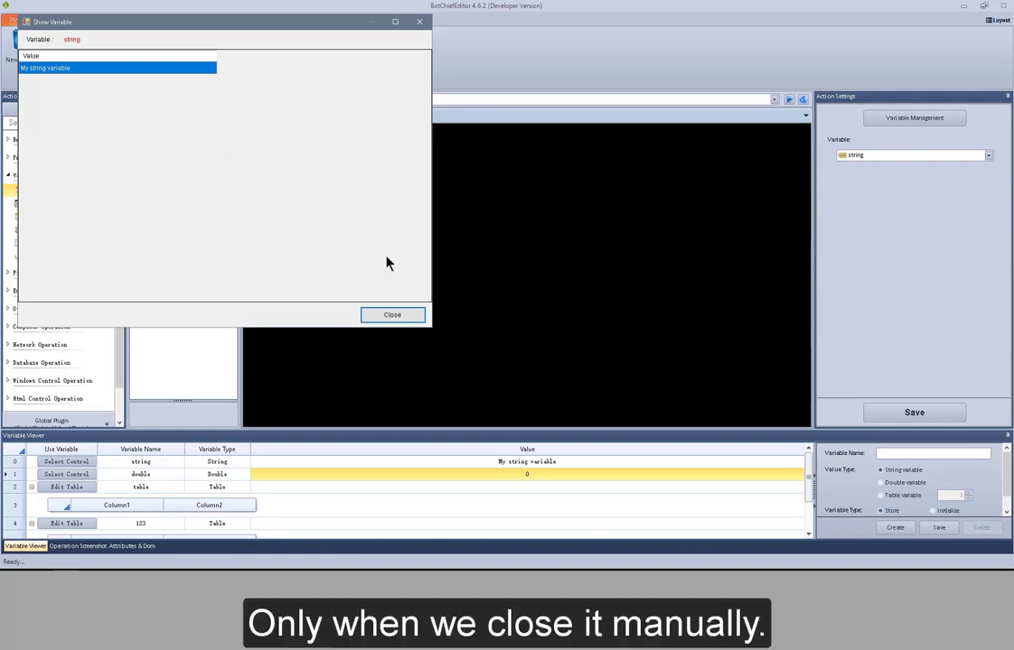
pyautogui.click(390, 318)
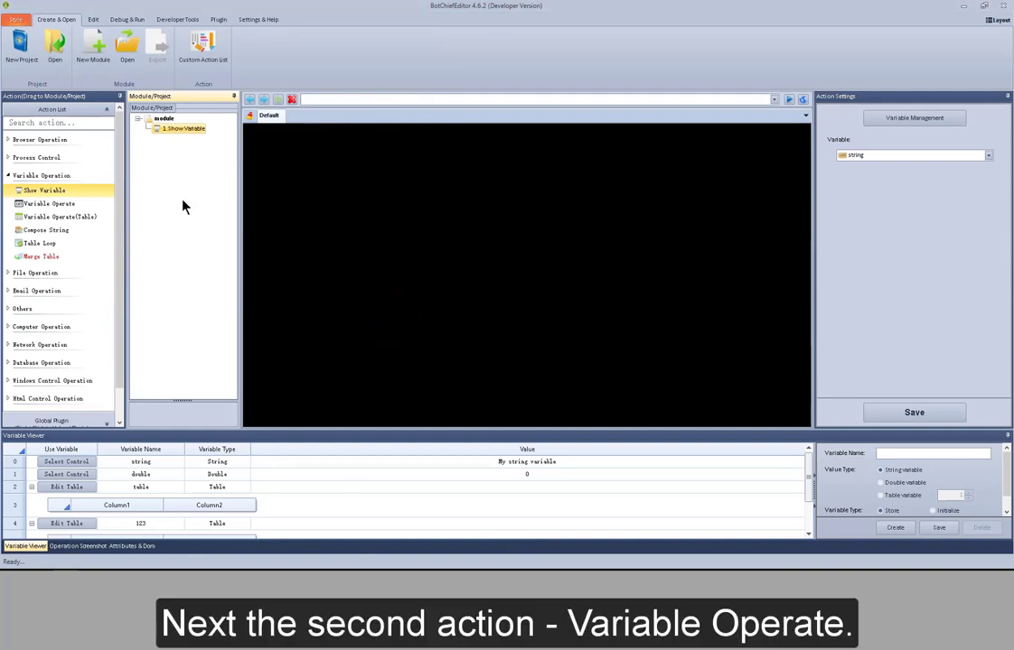
# - Add a Variable Operate action working on the double variable with the = processing way
pyautogui.moveTo(56, 211); pyautogui.dragTo(180, 173)
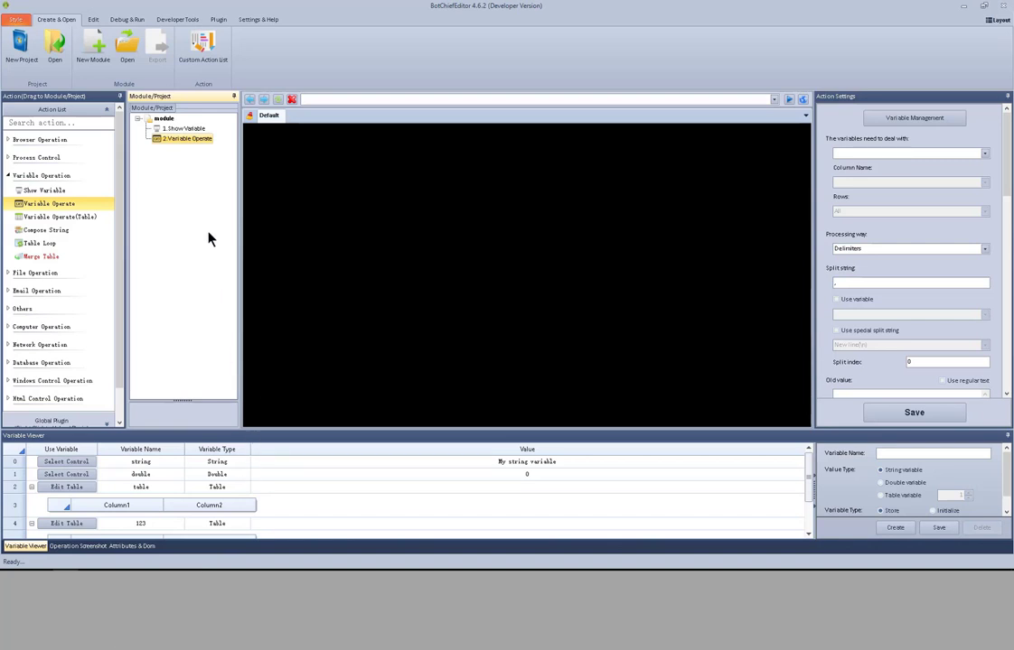
pyautogui.click(983, 155)
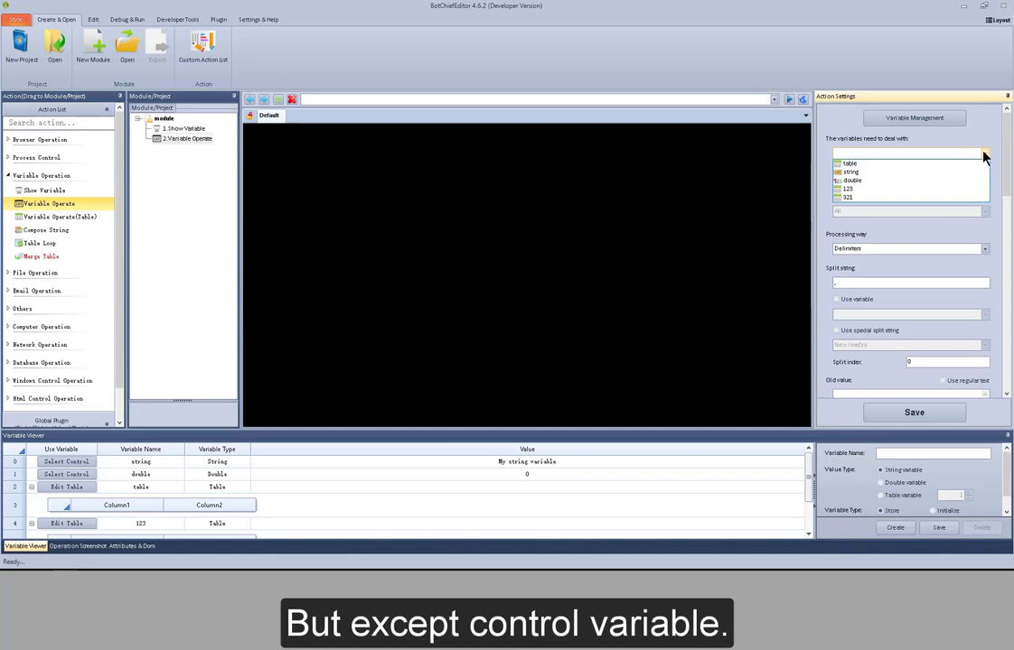
pyautogui.click(887, 182)
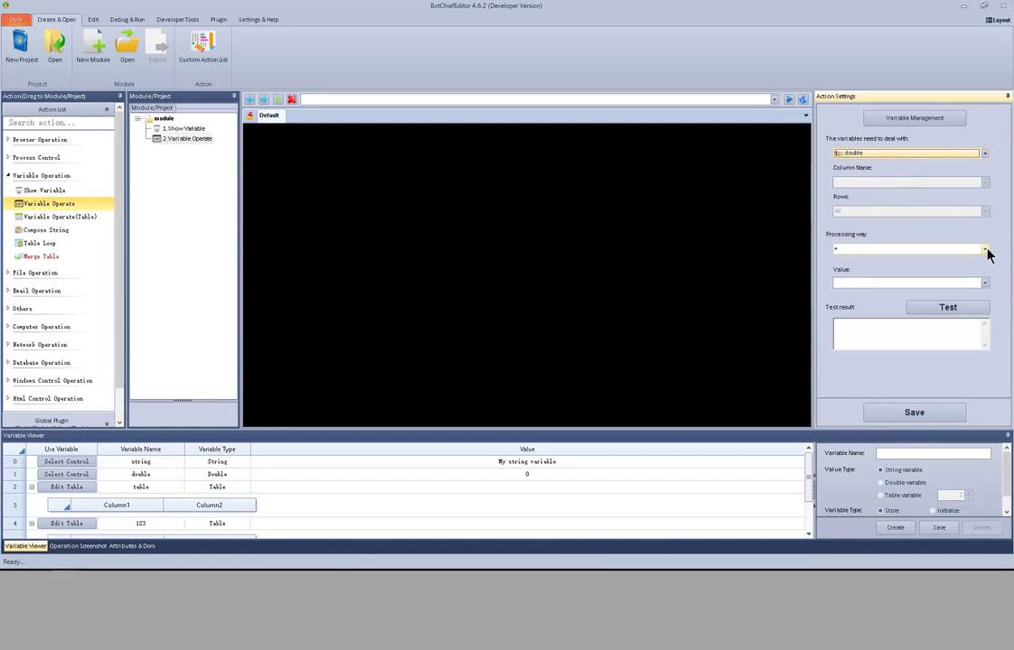
pyautogui.click(986, 251)
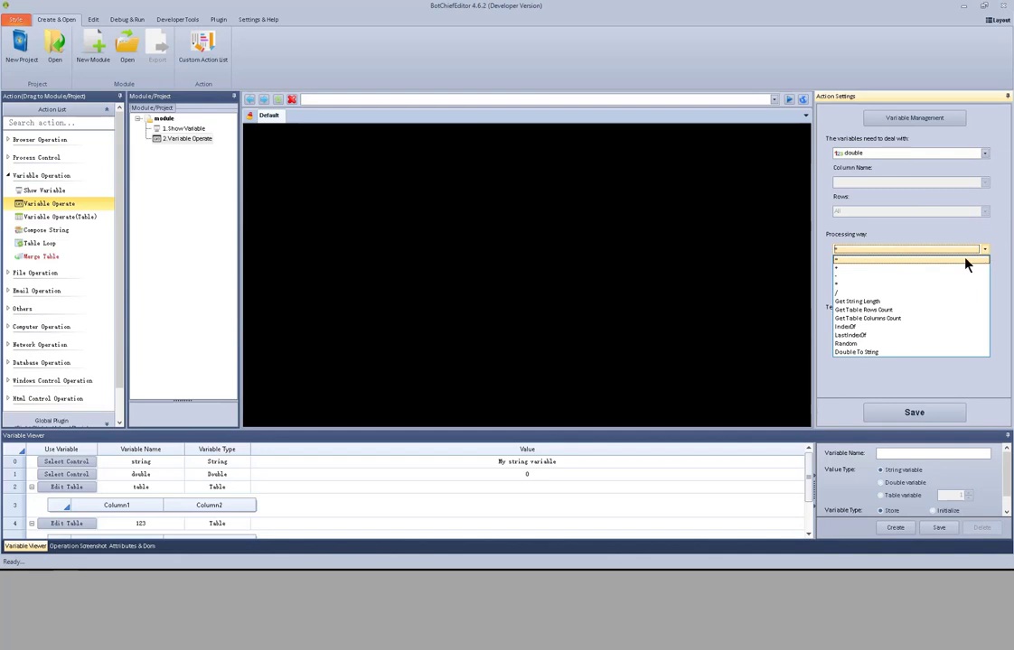
pyautogui.click(963, 261)
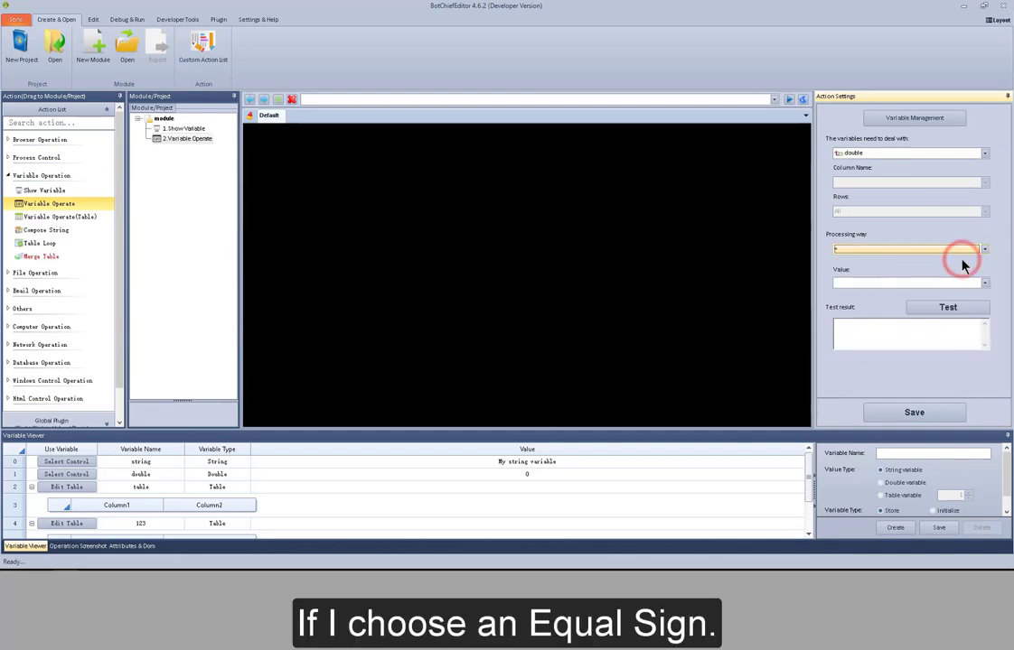
# - Set the value to 12, test the operation and save the action
pyautogui.click(907, 282)
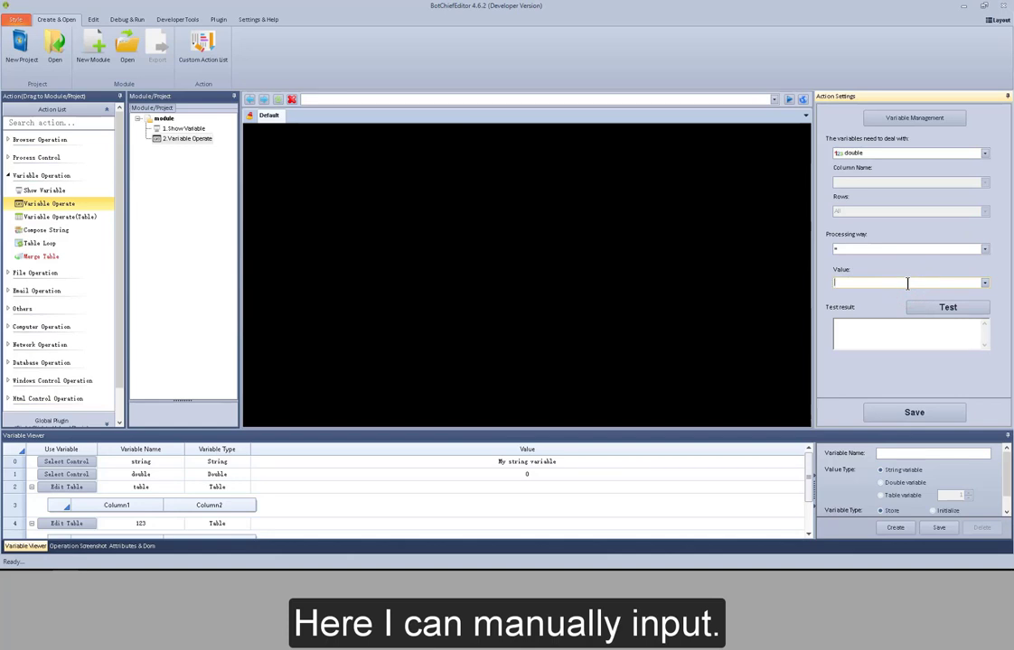
pyautogui.write('12')
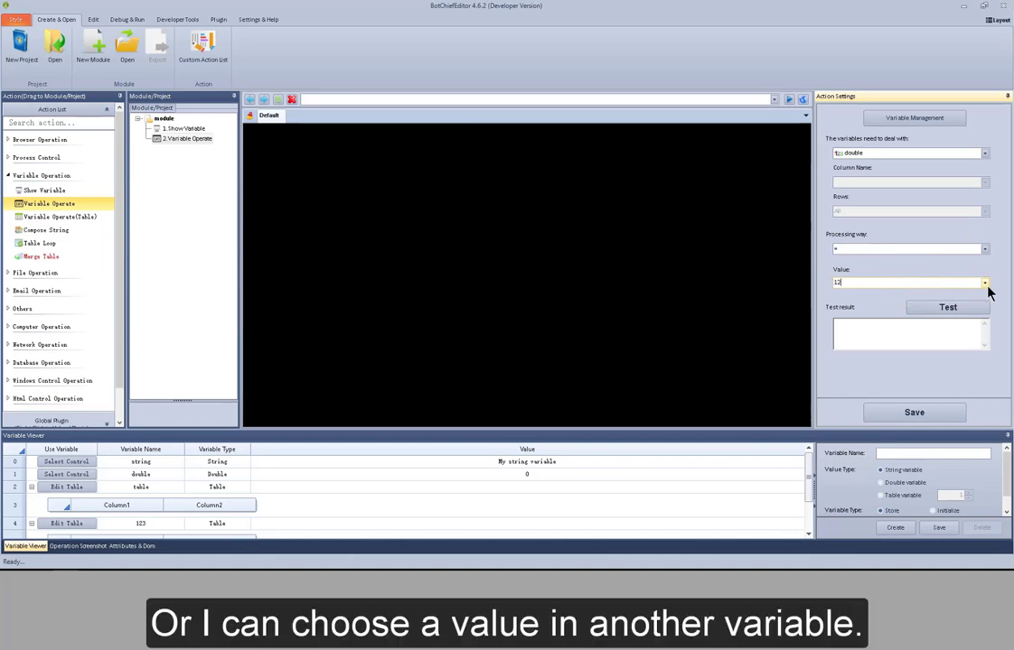
pyautogui.click(984, 284)
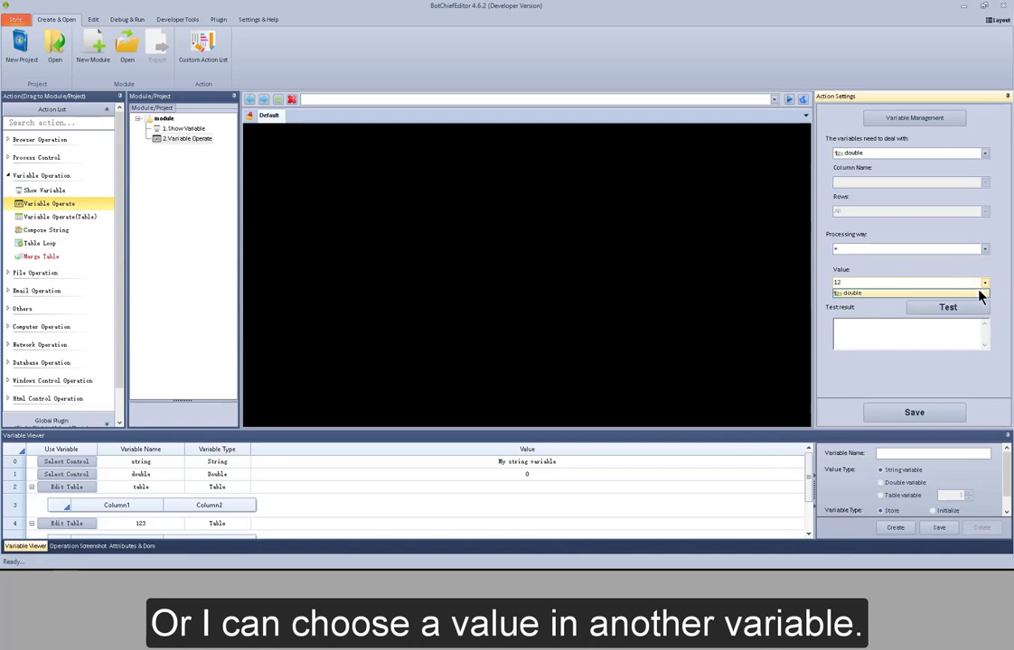
pyautogui.click(984, 283)
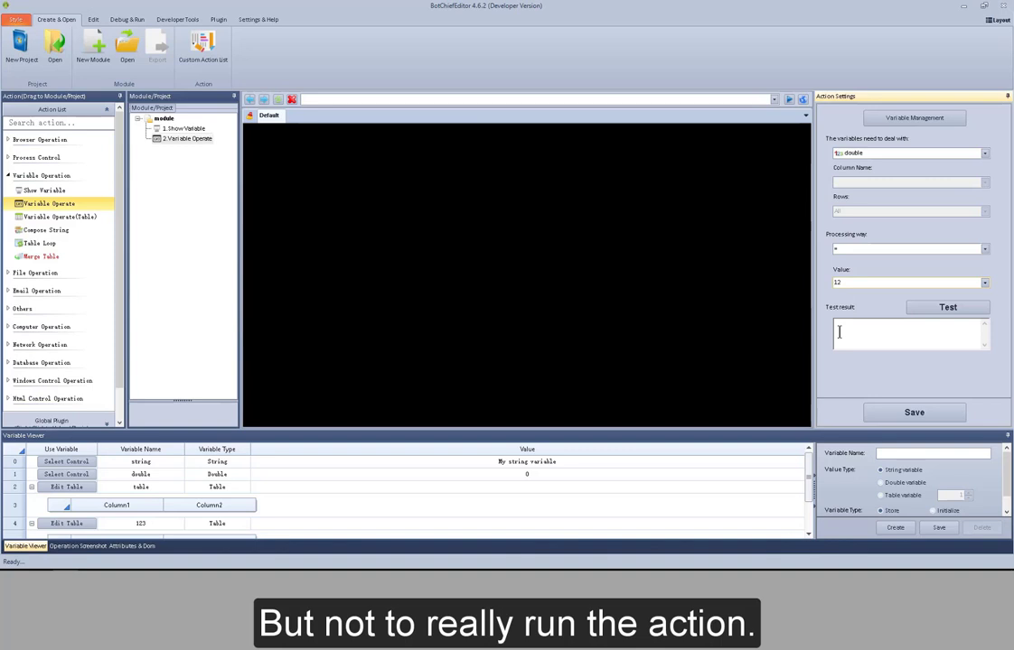
pyautogui.click(948, 308)
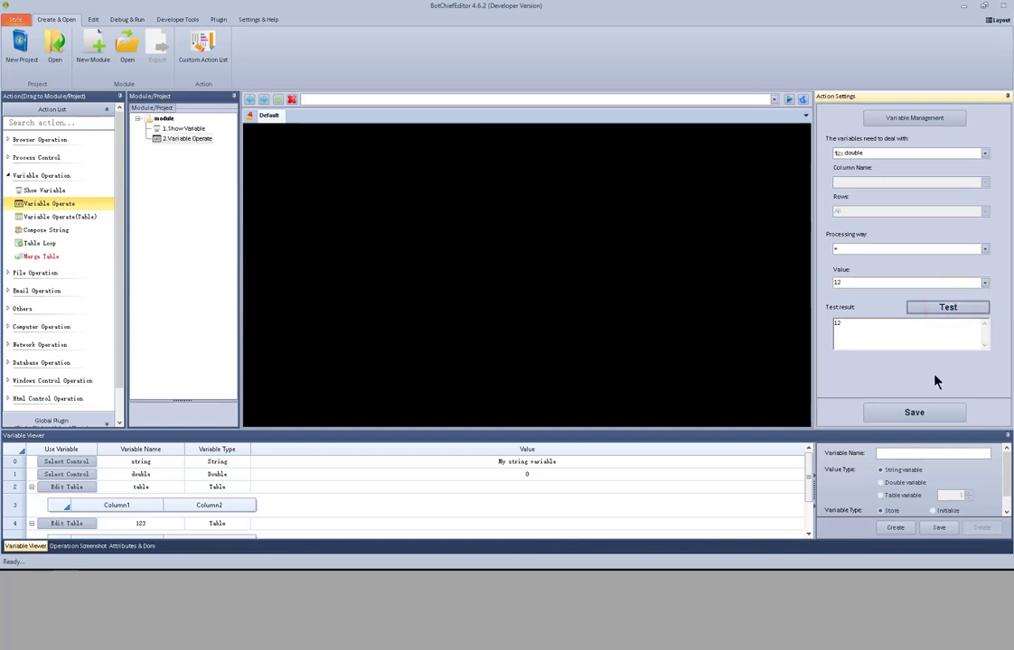
pyautogui.click(925, 412)
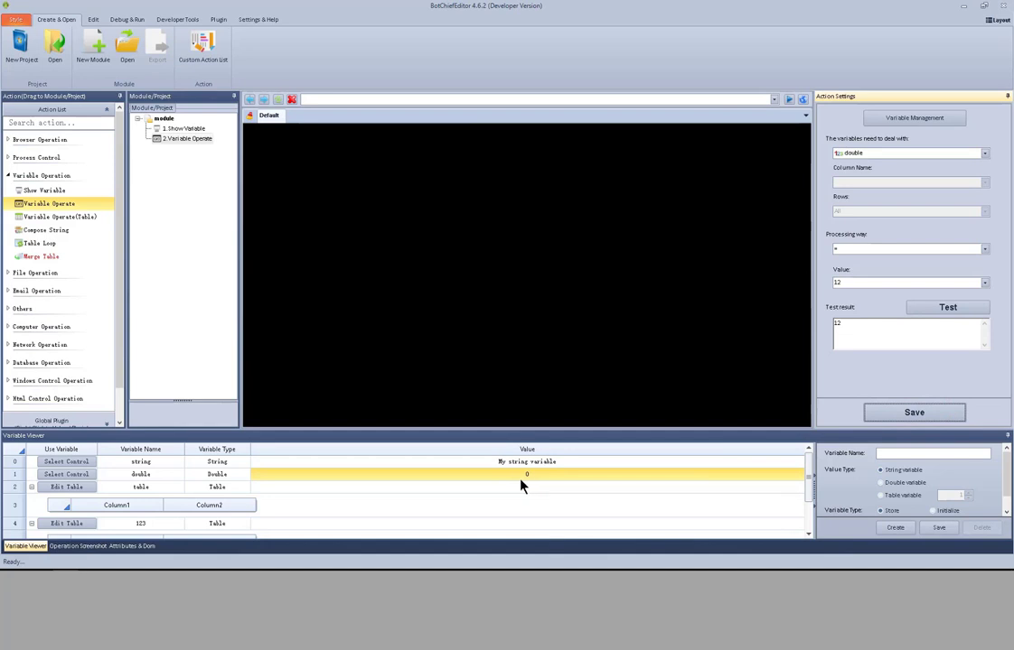
# - Test-run the Variable Operate action
pyautogui.rightClick(195, 140)
pyautogui.click(206, 142)
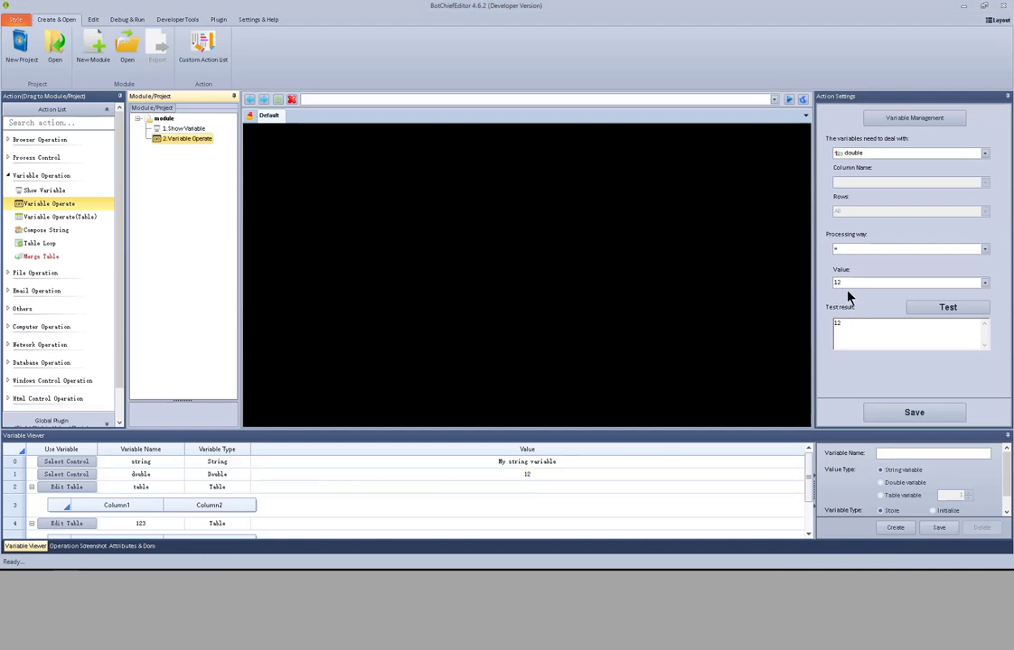
# - Switch the processing way to + and choose the double variable as Value 1
pyautogui.click(983, 249)
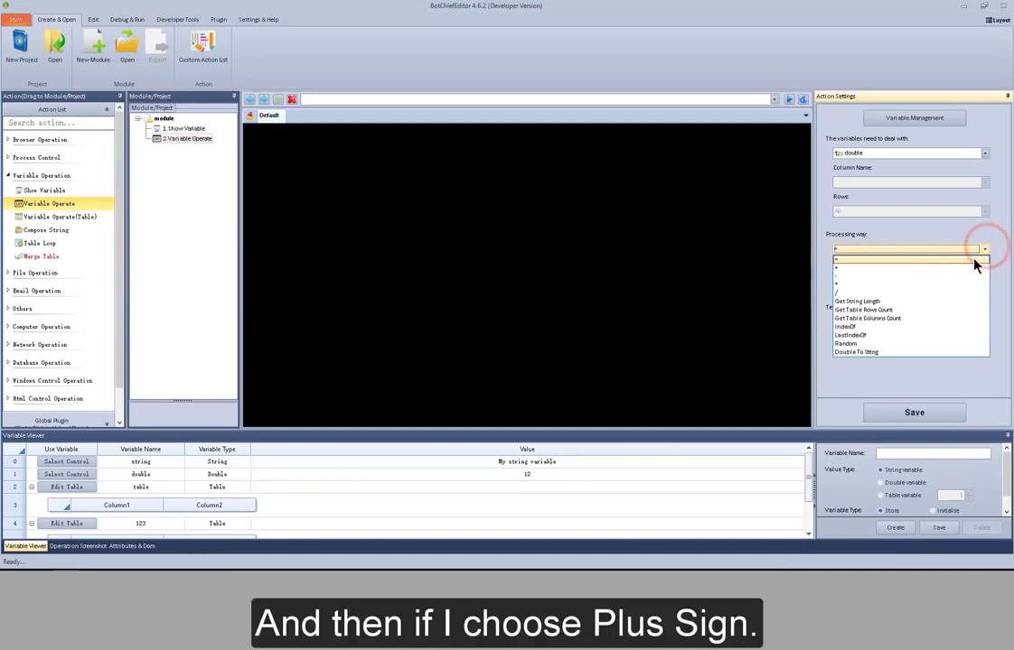
pyautogui.click(974, 268)
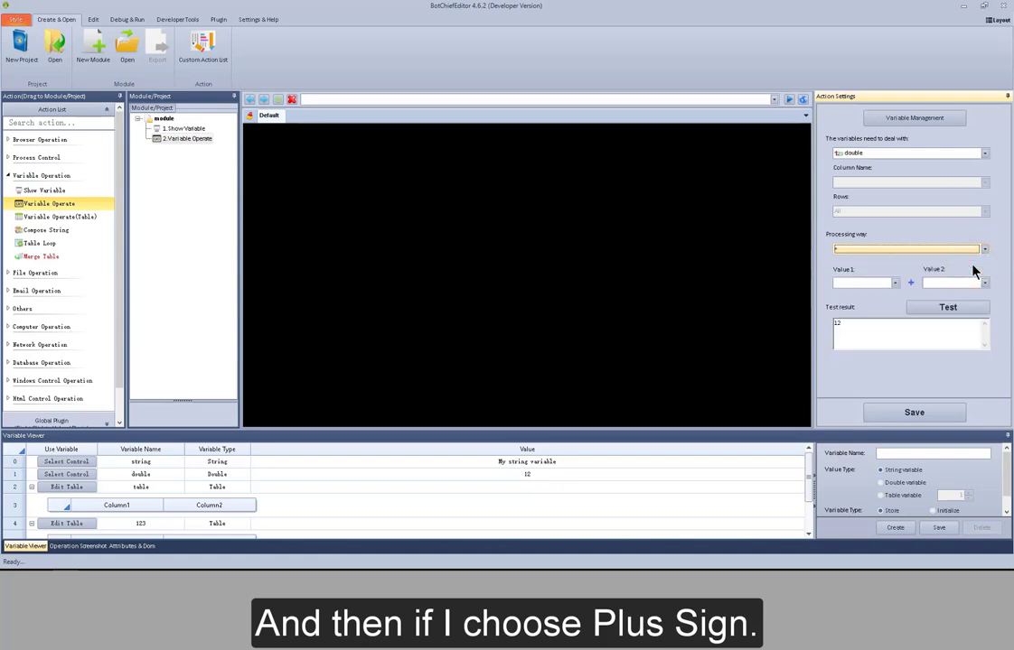
pyautogui.click(894, 284)
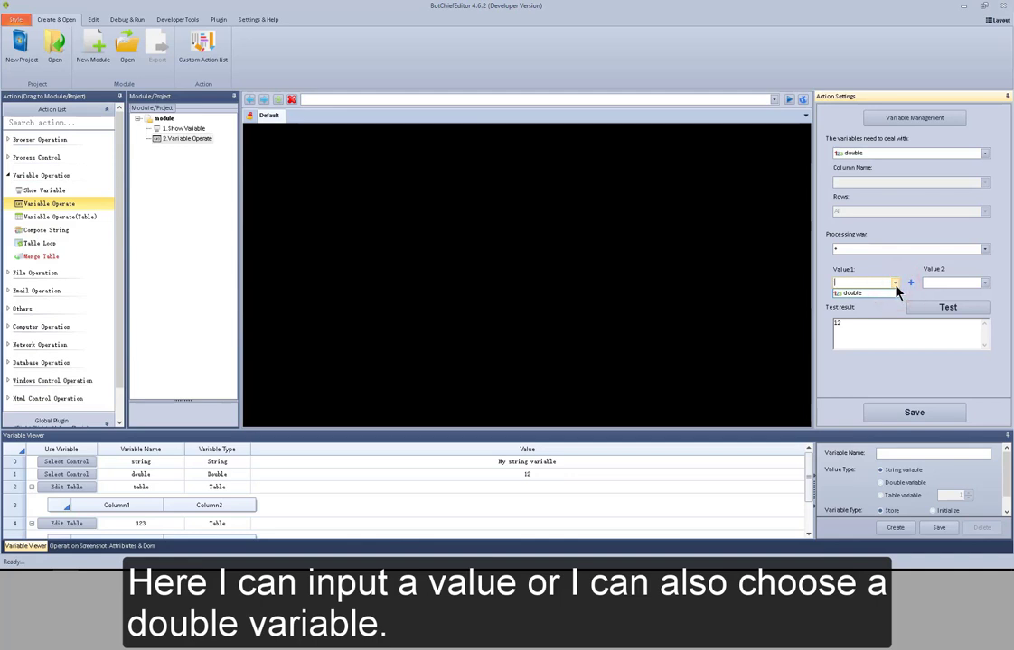
pyautogui.click(893, 293)
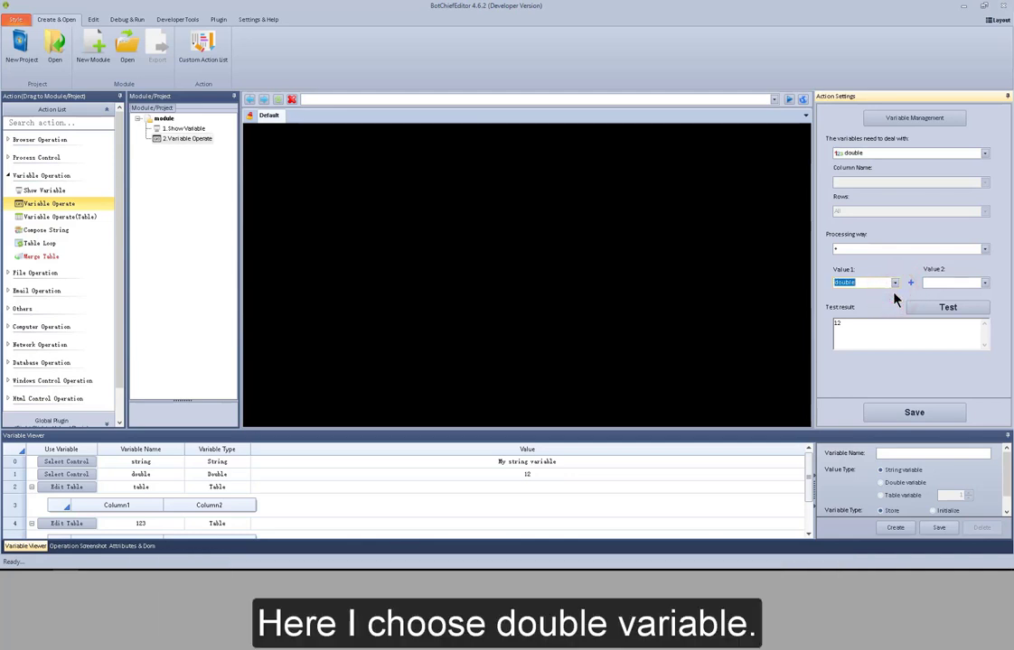
# - Set Value 2 to 1, test the operation and save the action
pyautogui.click(985, 284)
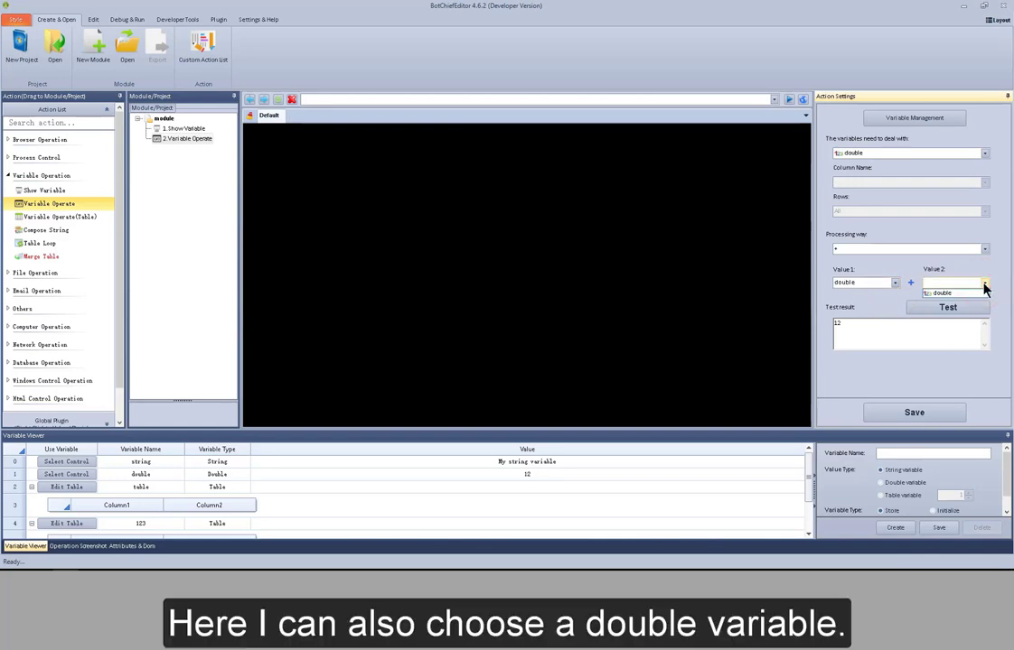
pyautogui.click(985, 283)
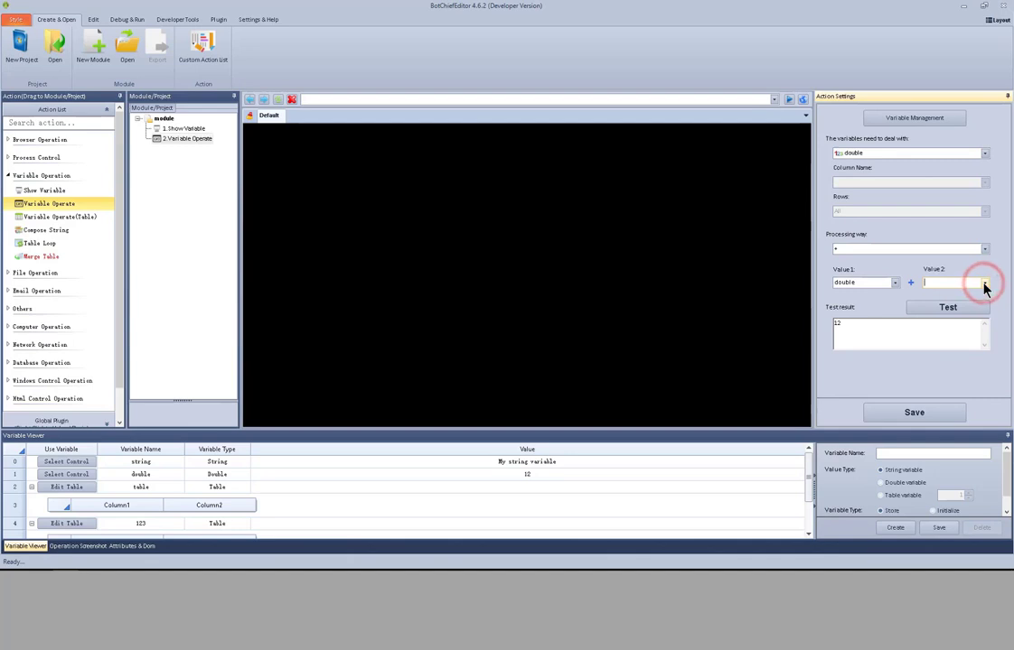
pyautogui.click(958, 283)
pyautogui.write('1')
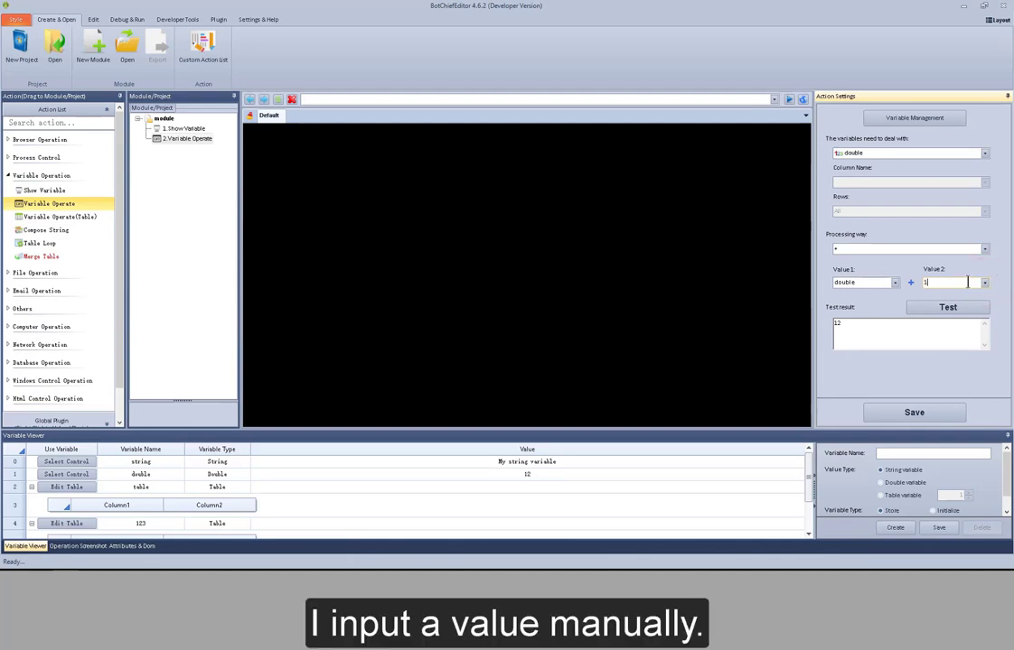
pyautogui.click(967, 313)
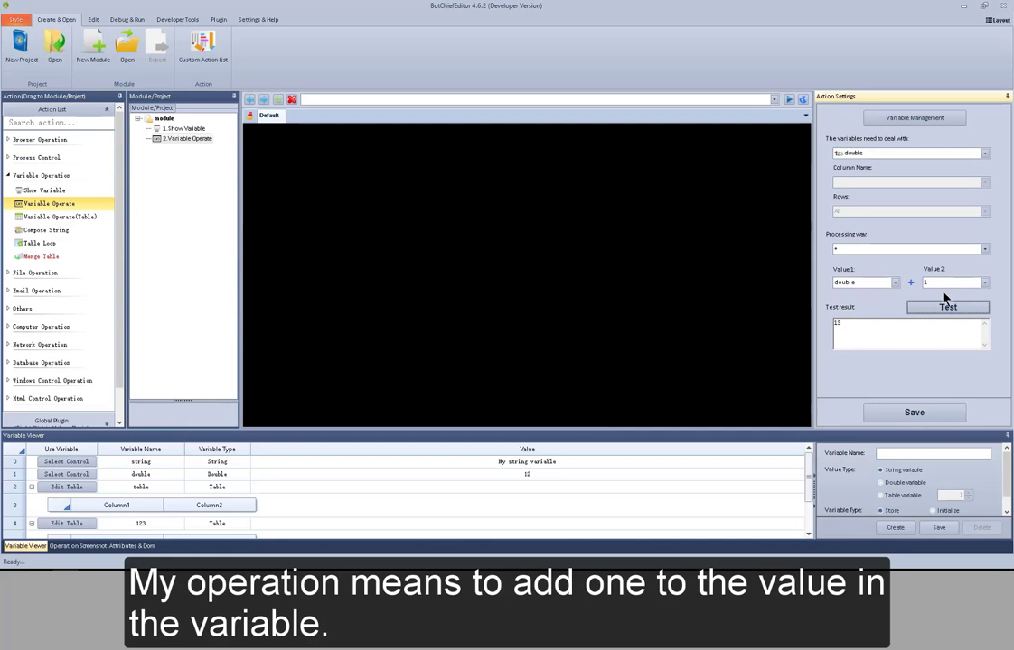
pyautogui.click(926, 412)
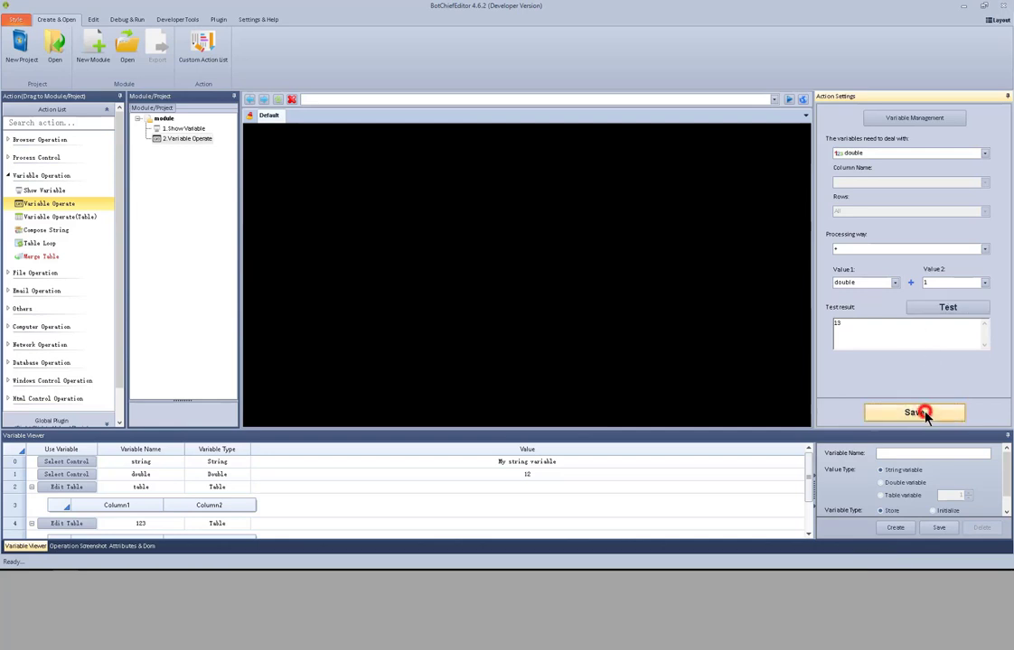
# - Test-run the Variable Operate action again
pyautogui.rightClick(204, 139)
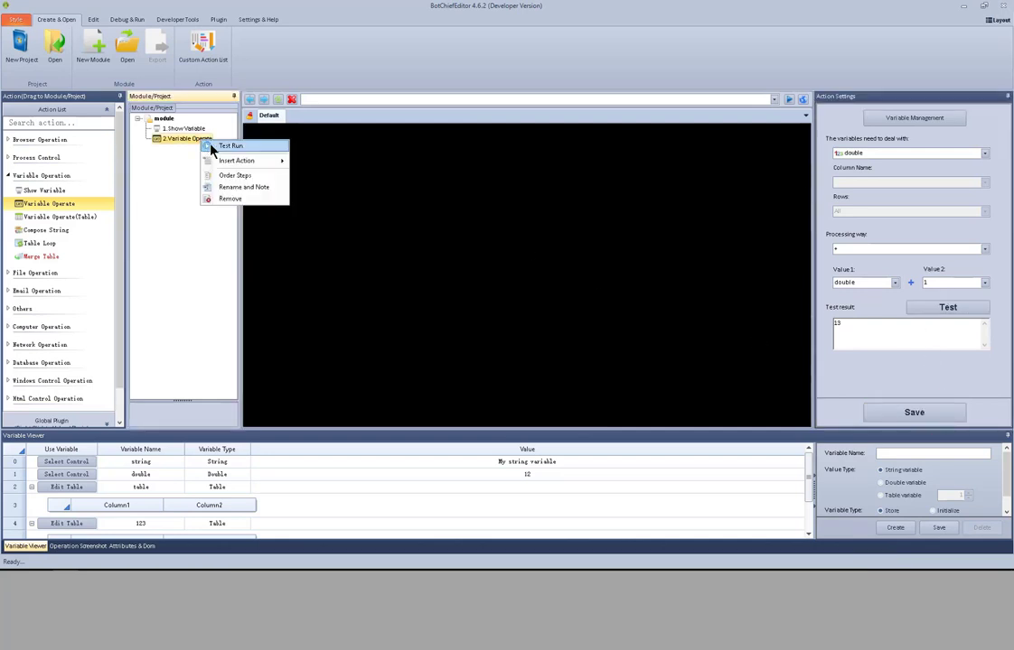
pyautogui.click(213, 145)
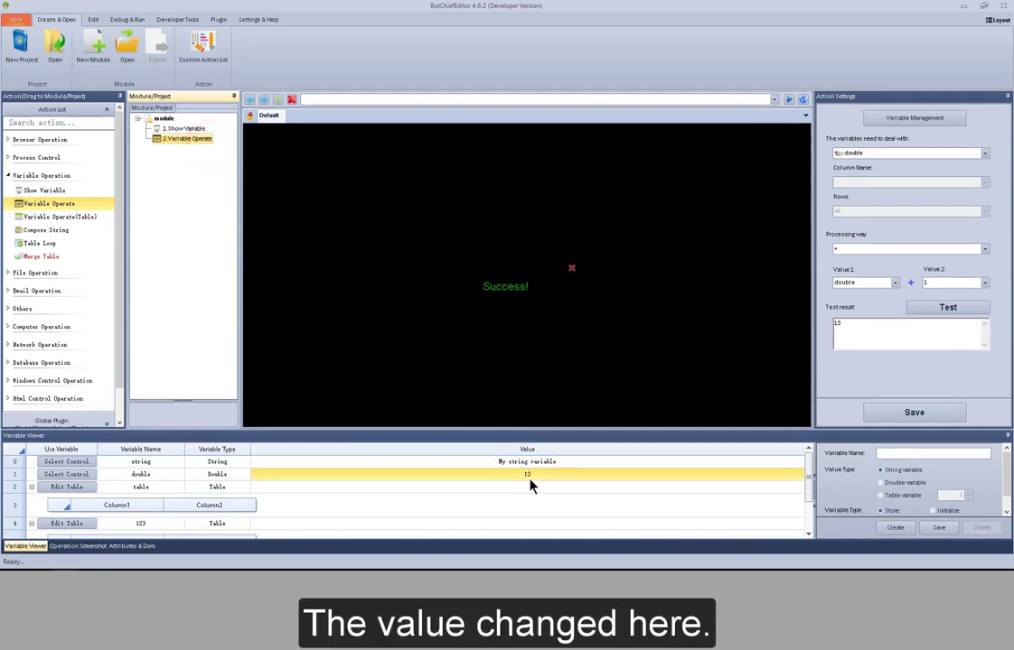
# - Change the processing way to Get String Length and choose the string variable as the value
pyautogui.click(984, 249)
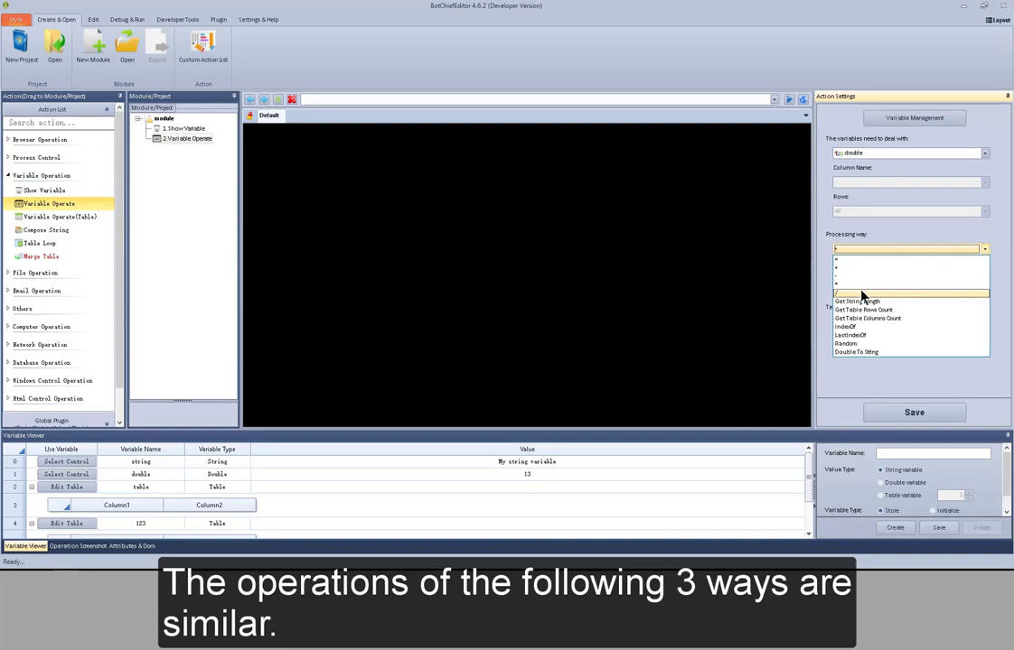
pyautogui.click(922, 309)
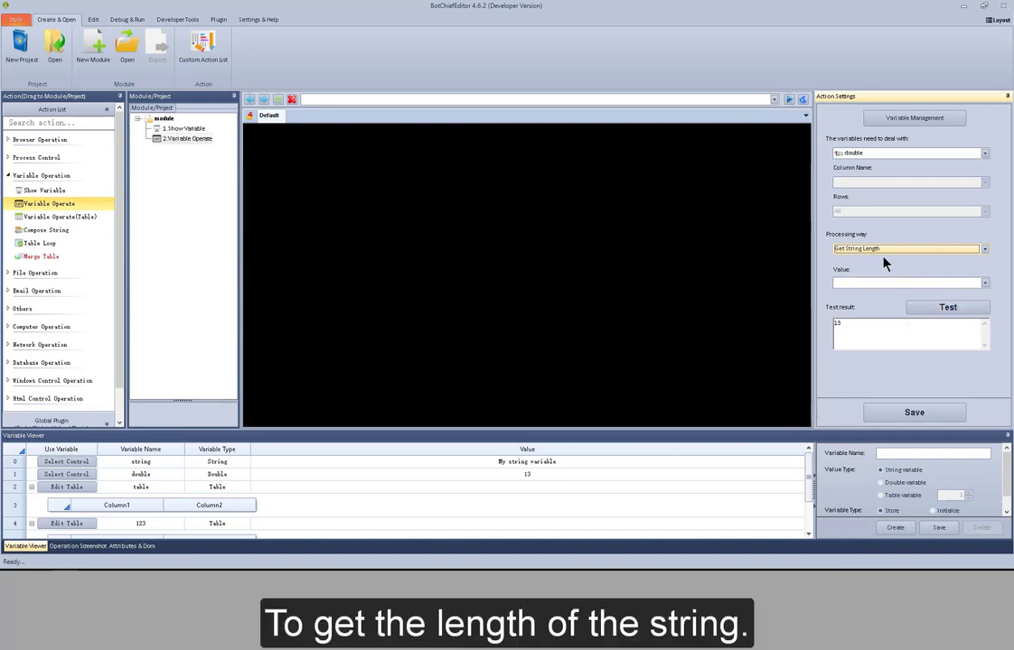
pyautogui.click(985, 285)
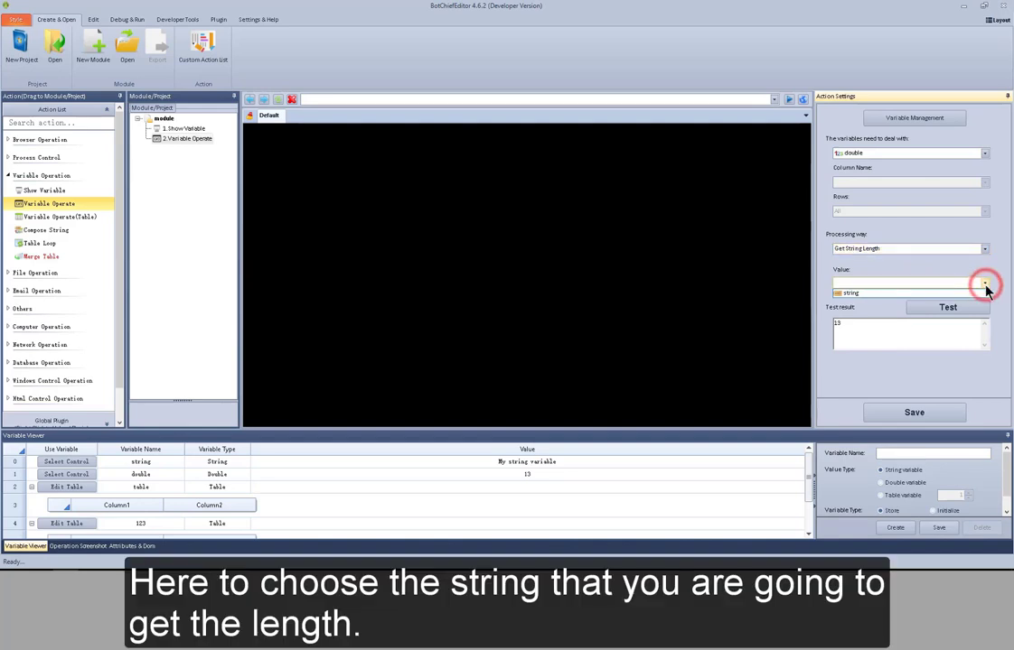
pyautogui.click(984, 295)
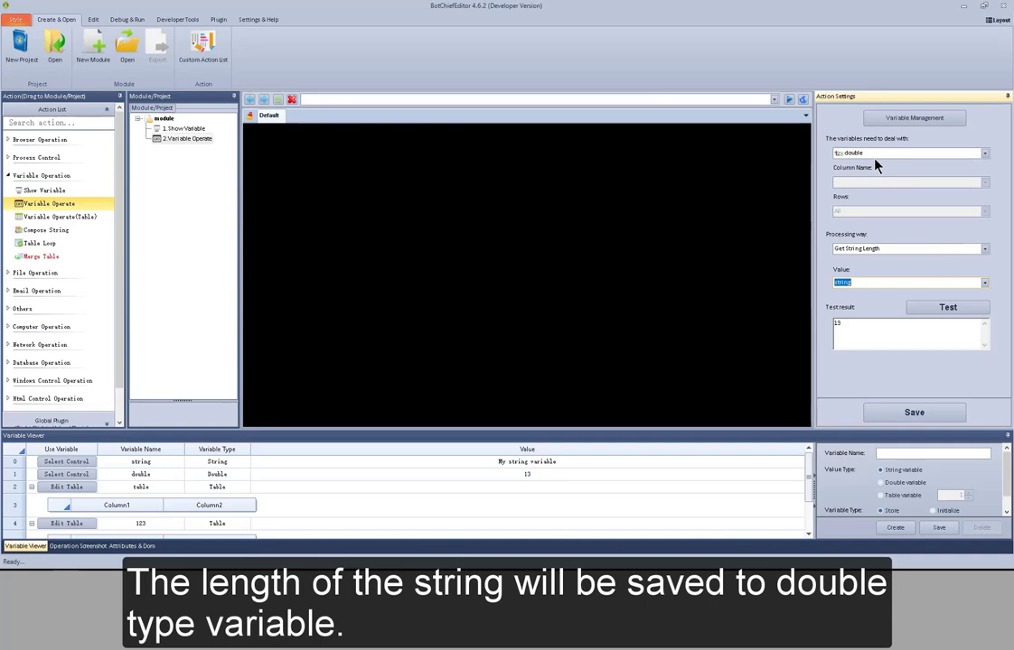
# - Test the Get String Length operation on the string variable
pyautogui.click(958, 307)
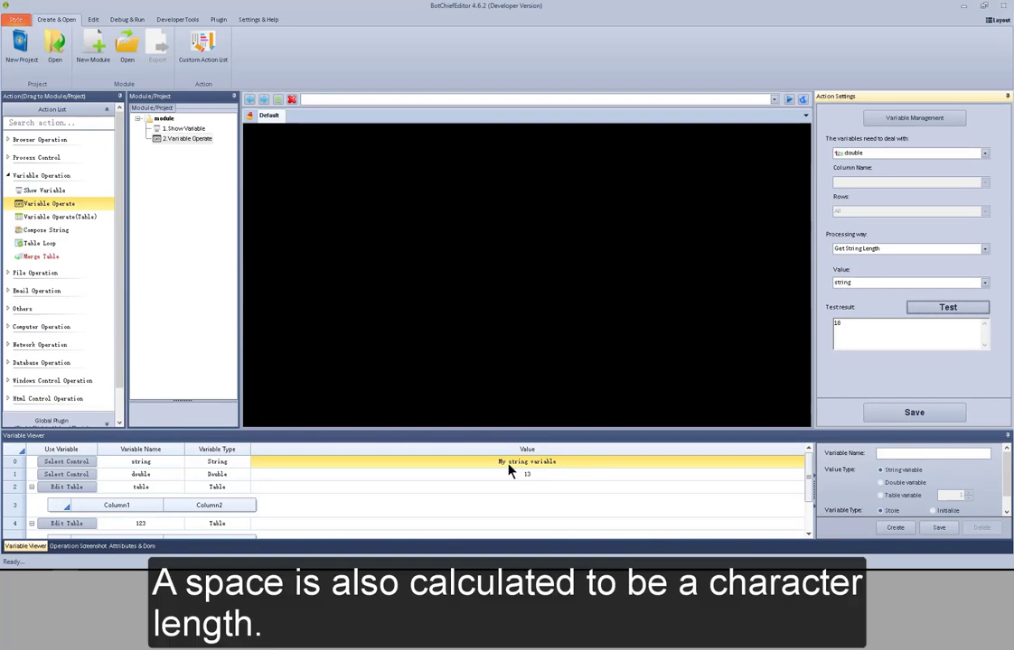
# - Switch the processing way to Get Table Rows Count and choose the table variable
pyautogui.click(986, 249)
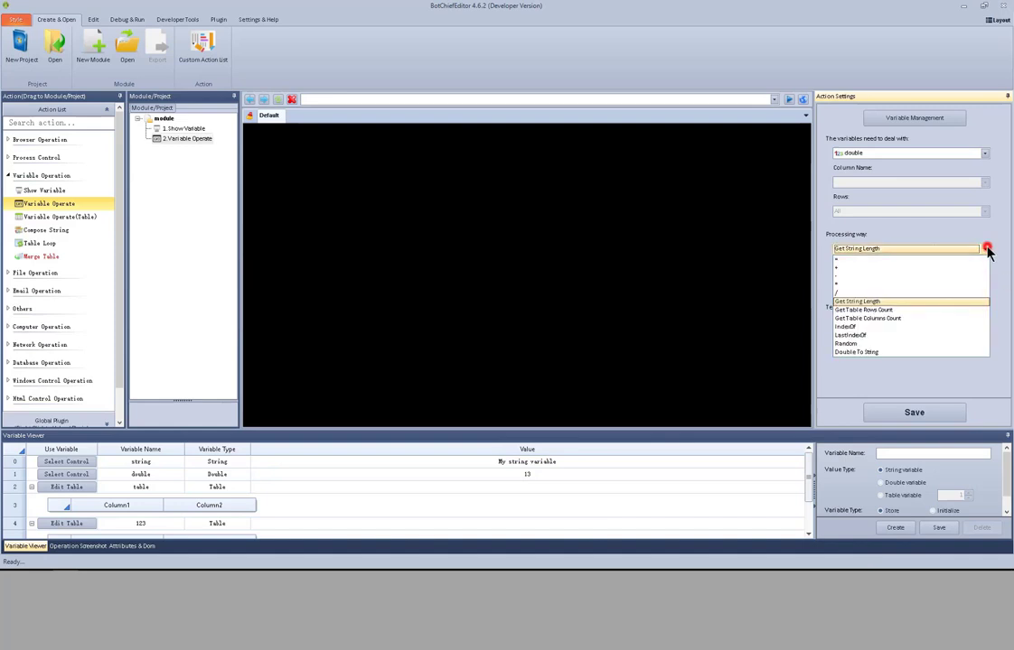
pyautogui.click(872, 310)
pyautogui.click(934, 307)
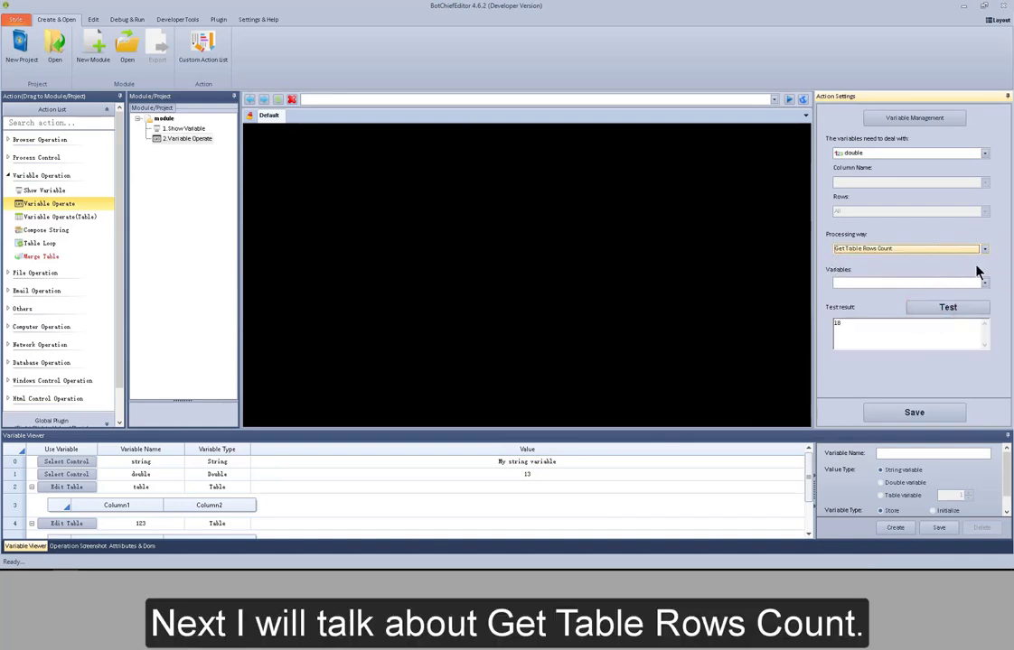
pyautogui.click(985, 282)
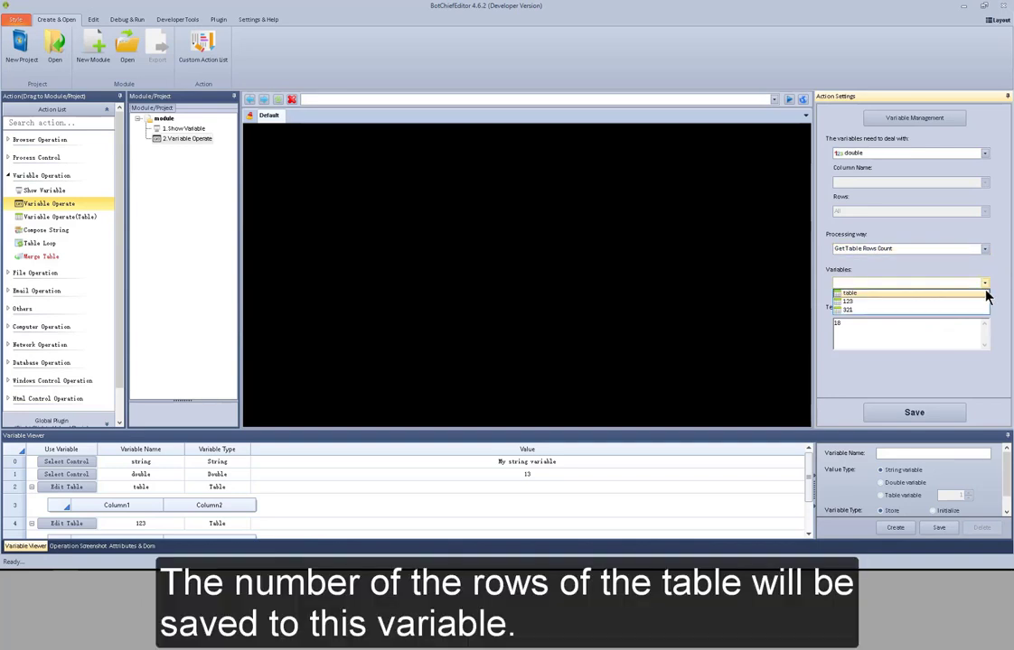
pyautogui.click(986, 292)
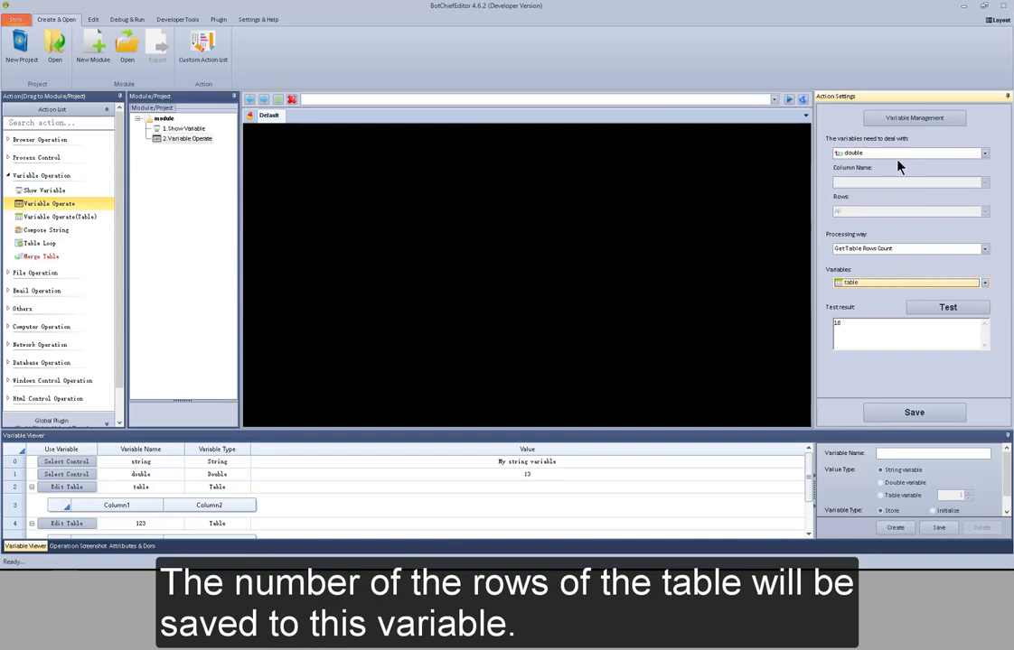
# - Switch the processing way to Get Table Columns Count, then to IndexOf
pyautogui.click(985, 249)
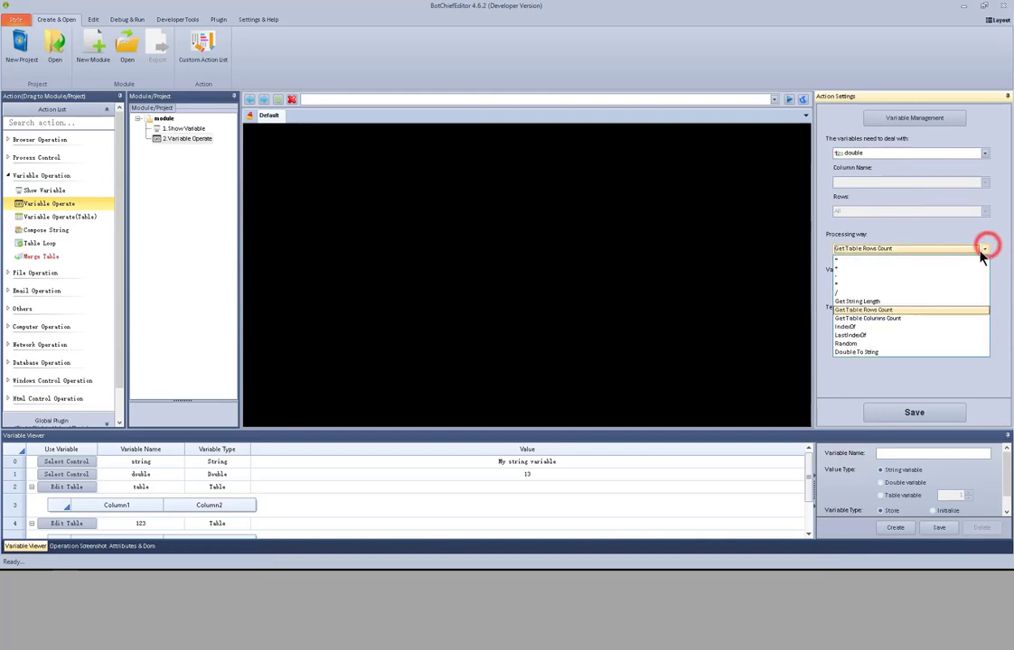
pyautogui.click(918, 319)
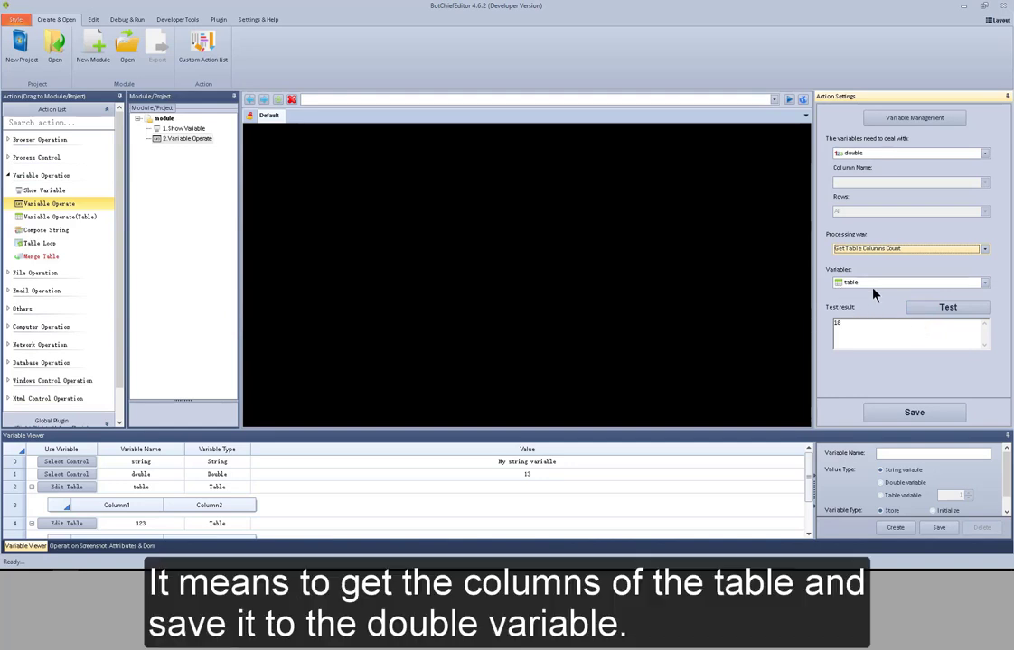
pyautogui.click(985, 249)
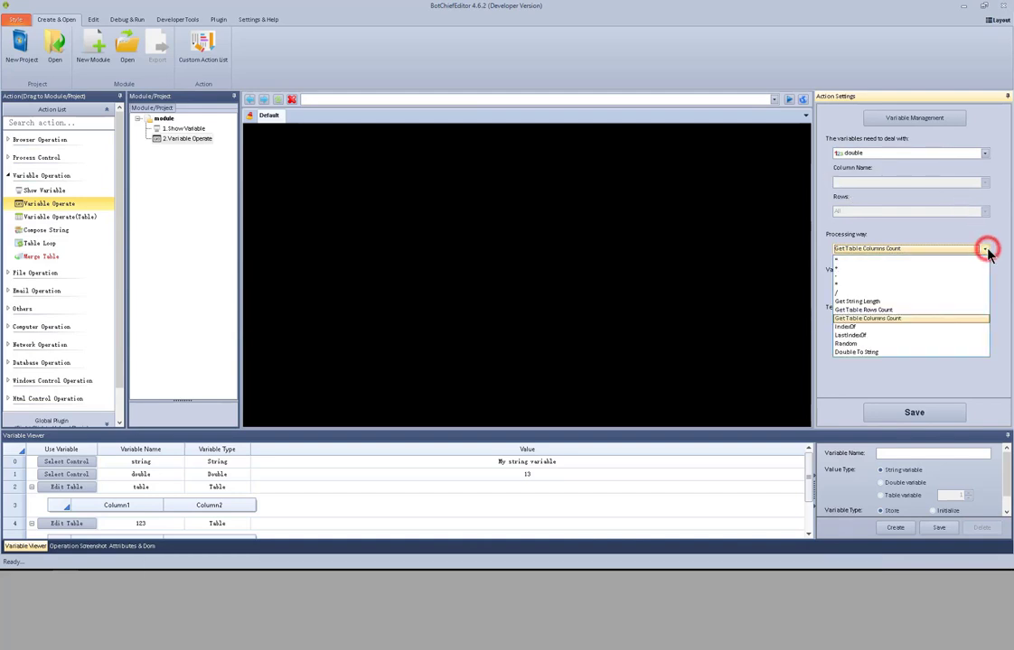
pyautogui.click(925, 329)
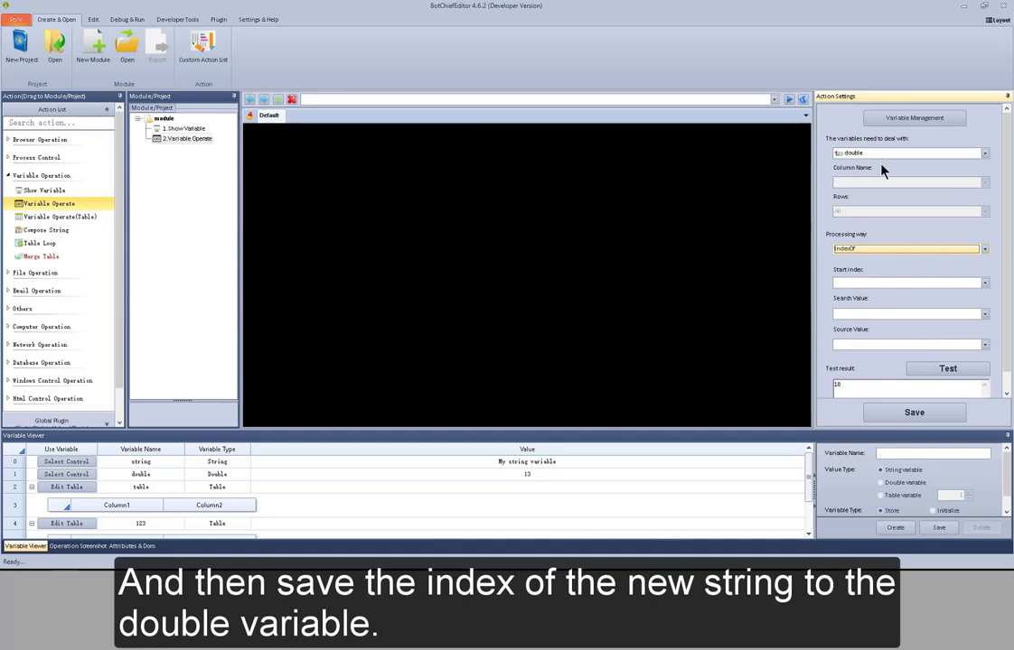
# - Set the IndexOf start index to 0
pyautogui.click(985, 282)
pyautogui.click(981, 315)
pyautogui.click(982, 315)
pyautogui.click(984, 345)
pyautogui.click(984, 345)
pyautogui.click(898, 282)
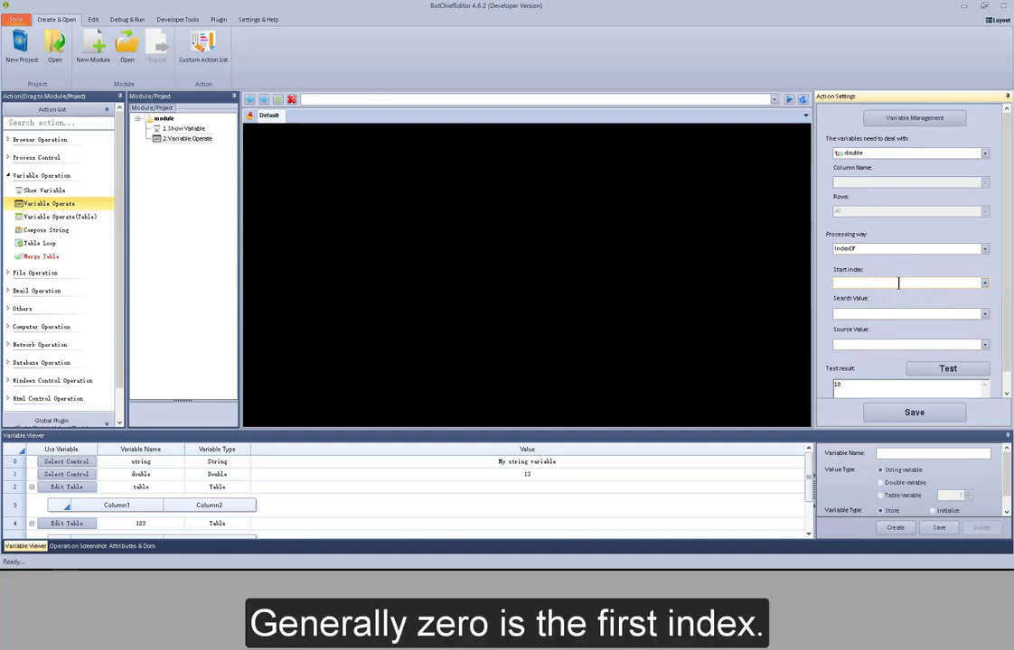
pyautogui.write('0')
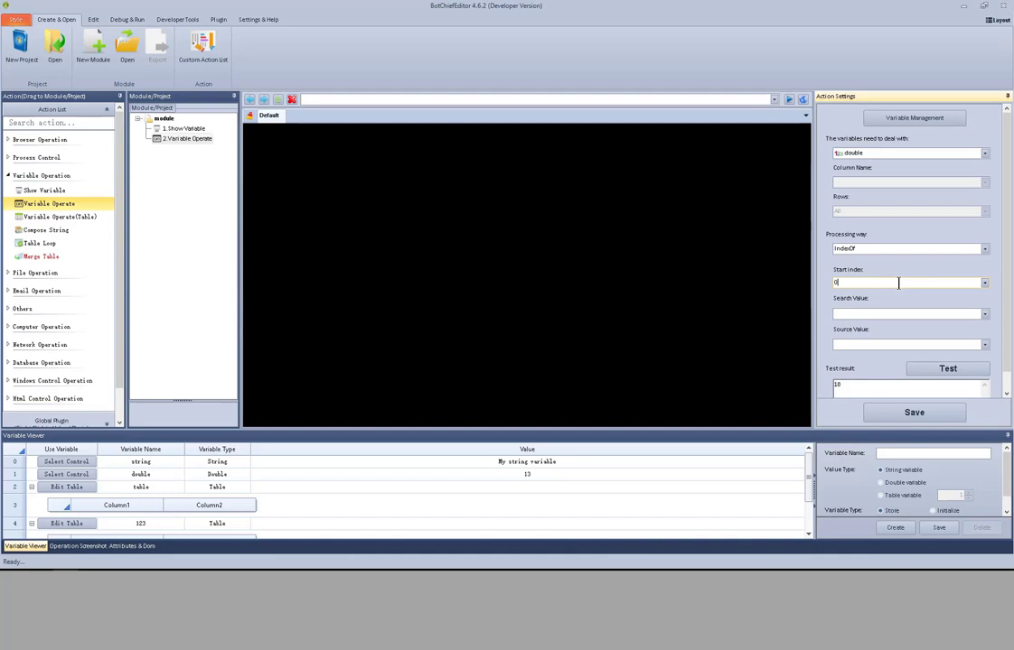
# - Set the search value to s
pyautogui.click(893, 314)
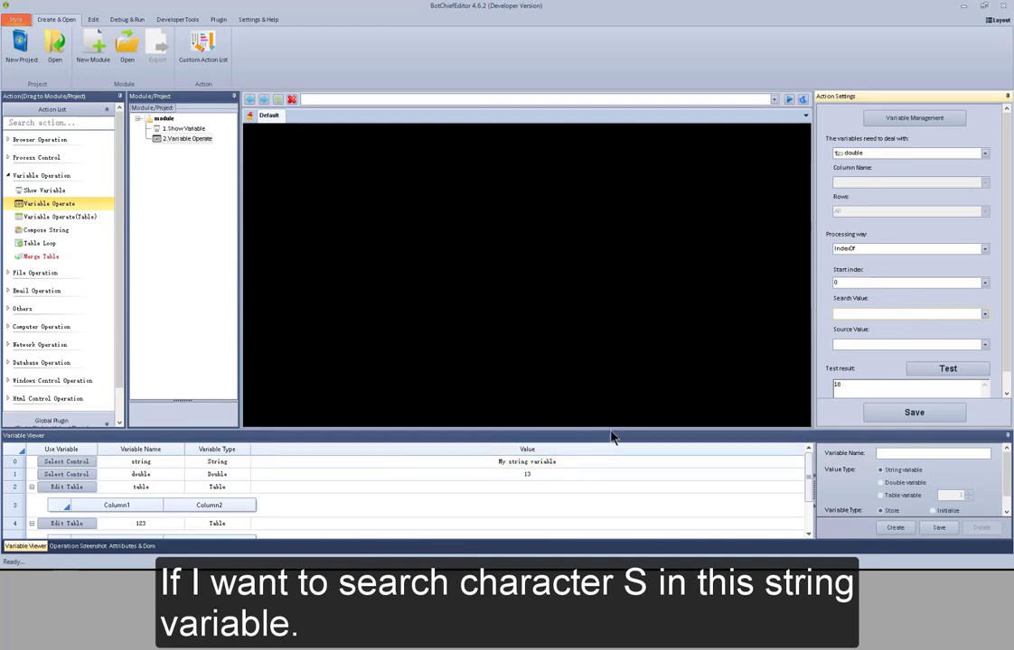
pyautogui.click(877, 315)
pyautogui.write('8')
pyautogui.click(984, 314)
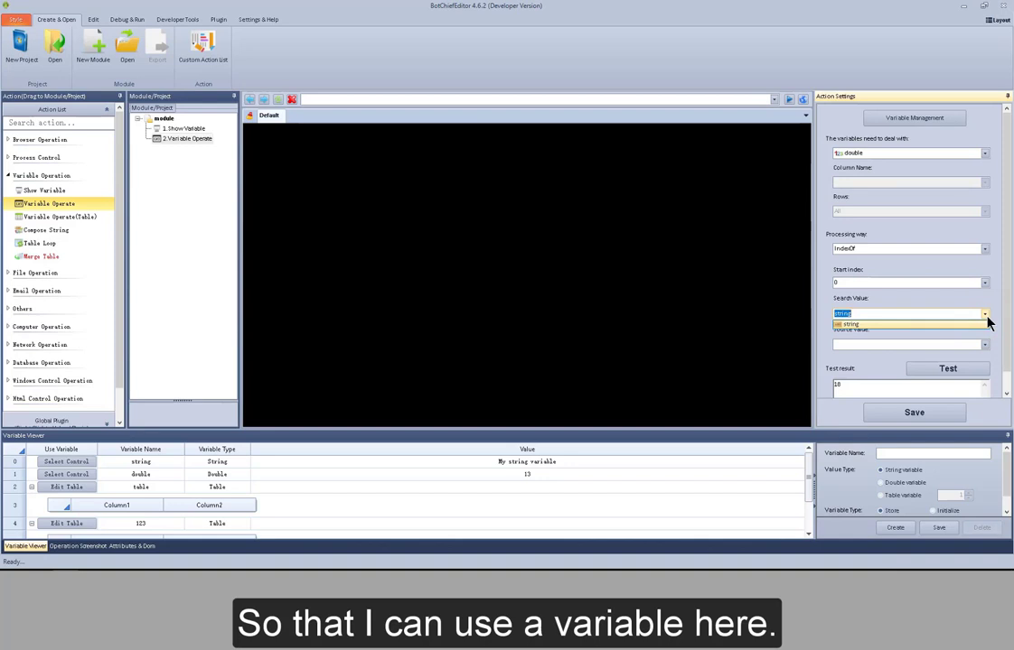
pyautogui.click(985, 314)
pyautogui.click(902, 315)
pyautogui.doubleClick(901, 314)
pyautogui.write('s')
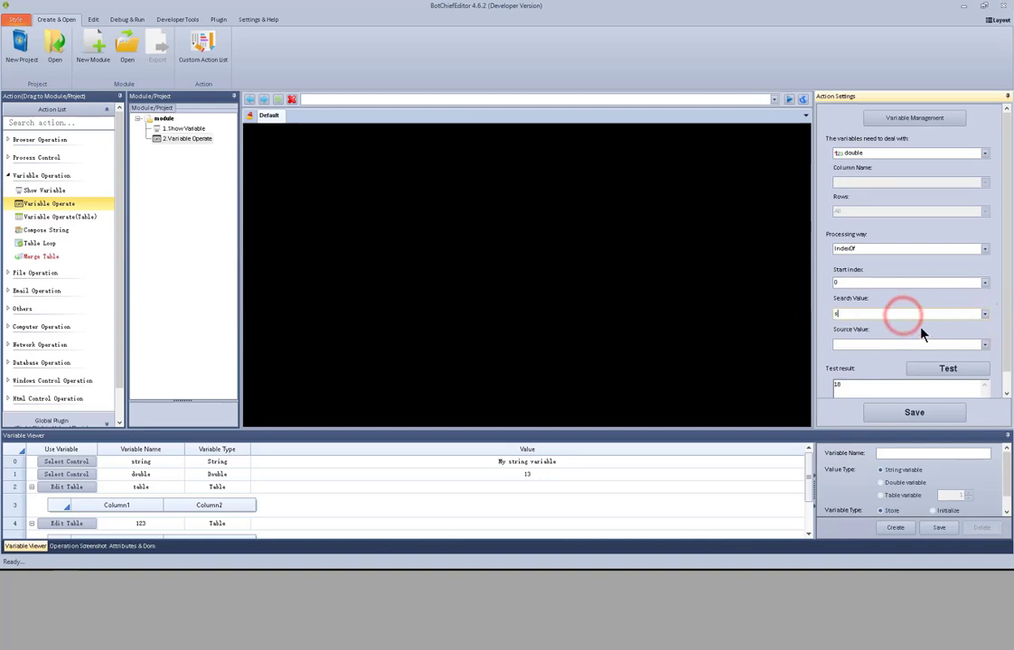
# - Choose the string variable as the source value and test the IndexOf operation
pyautogui.click(985, 345)
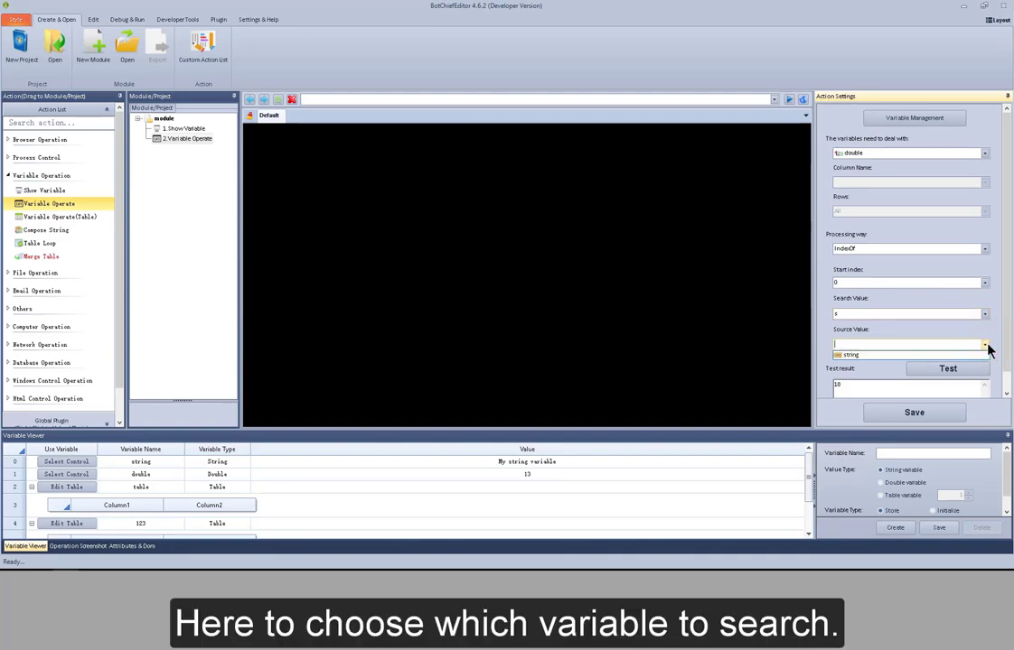
pyautogui.click(981, 354)
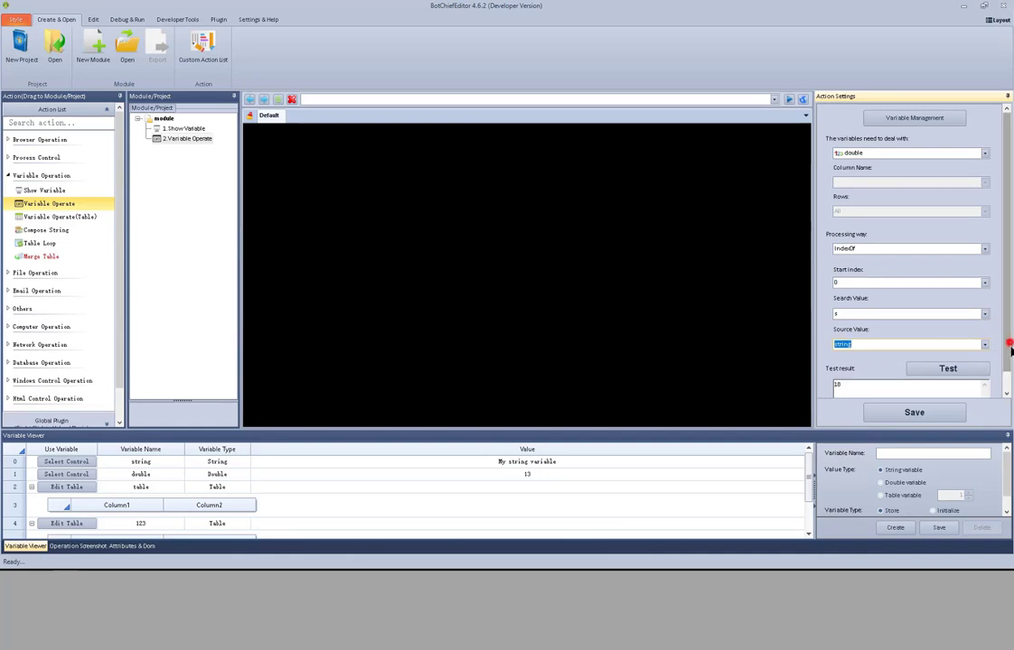
pyautogui.click(1005, 342)
pyautogui.click(948, 351)
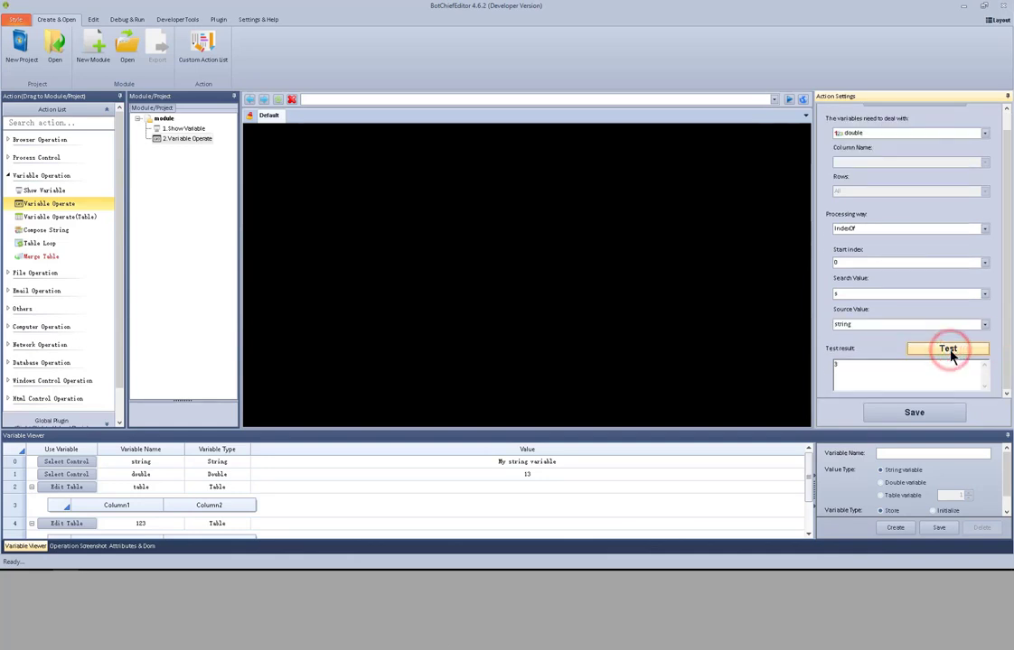
pyautogui.moveTo(861, 372); pyautogui.dragTo(820, 374)
pyautogui.click(836, 365)
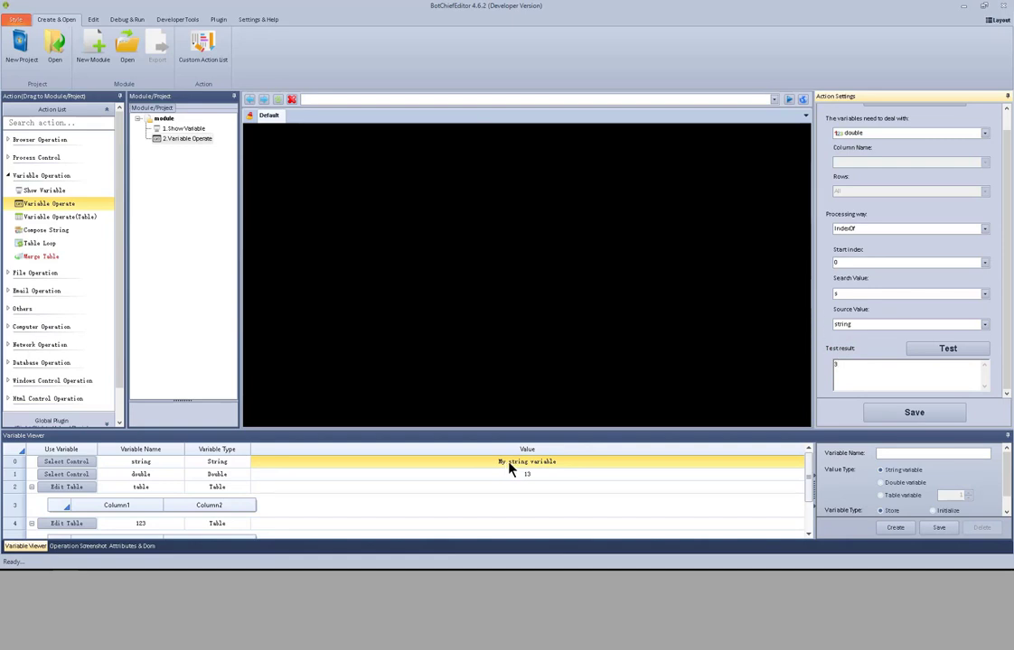
pyautogui.click(855, 368)
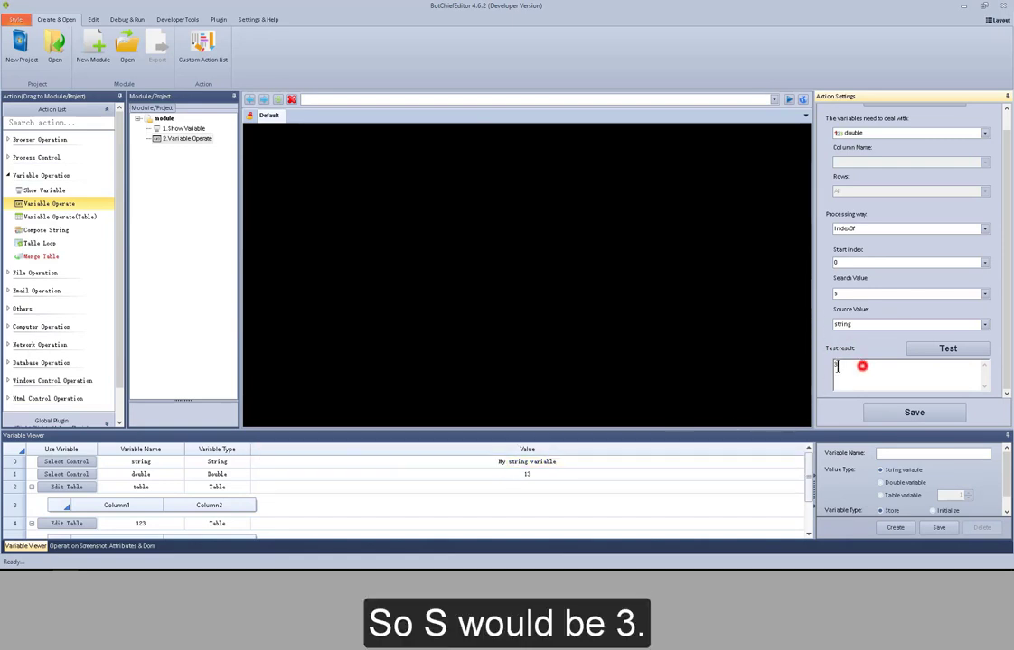
pyautogui.moveTo(1007, 356); pyautogui.dragTo(1006, 312)
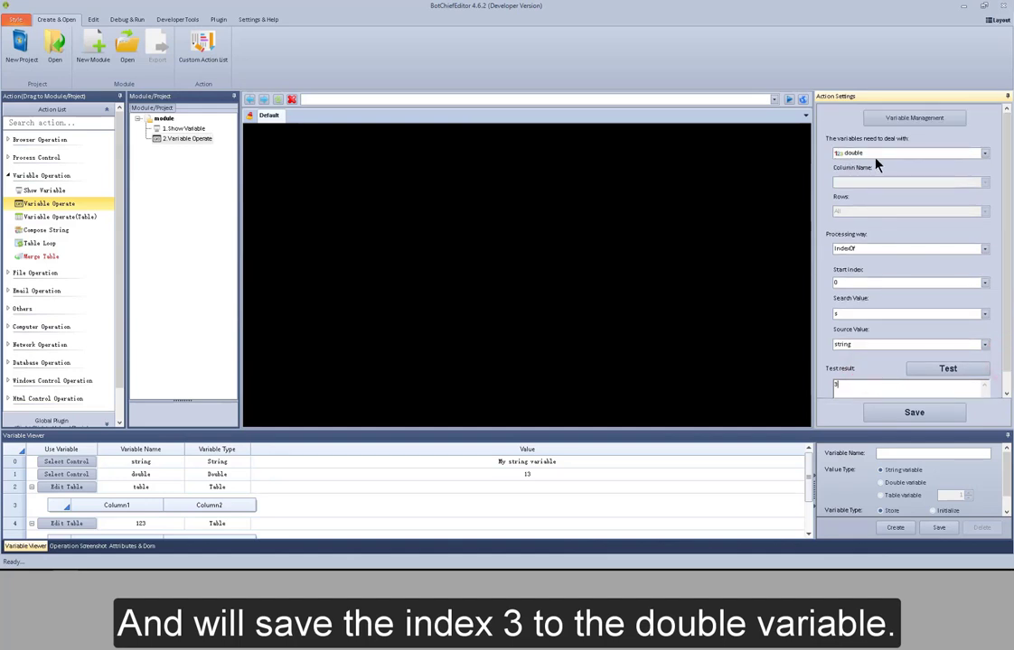
# - Switch the processing way to LastIndexOf
pyautogui.click(984, 249)
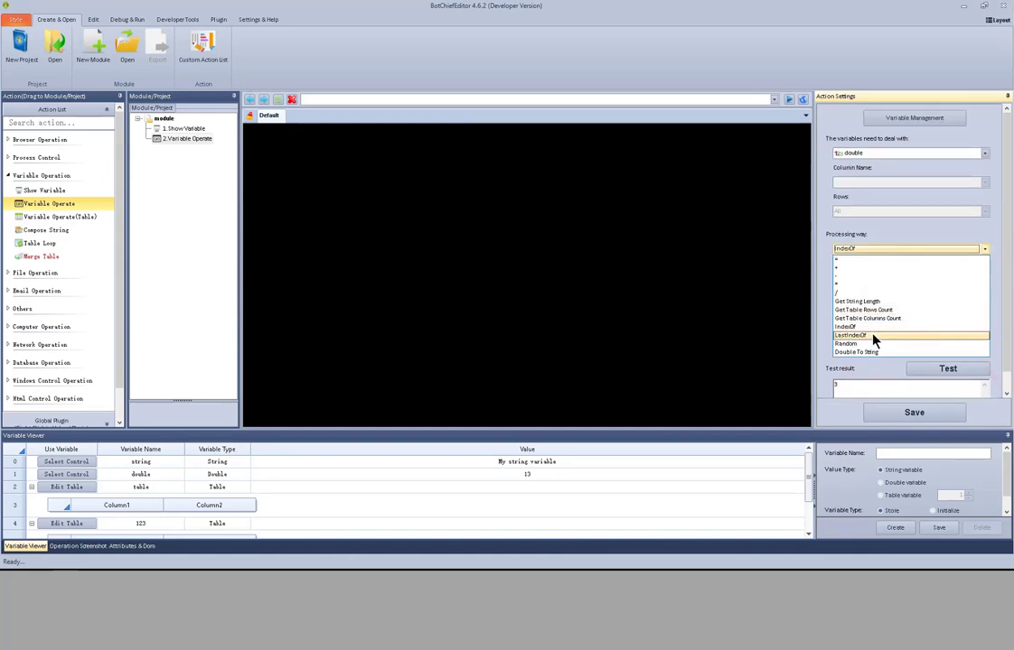
pyautogui.click(872, 336)
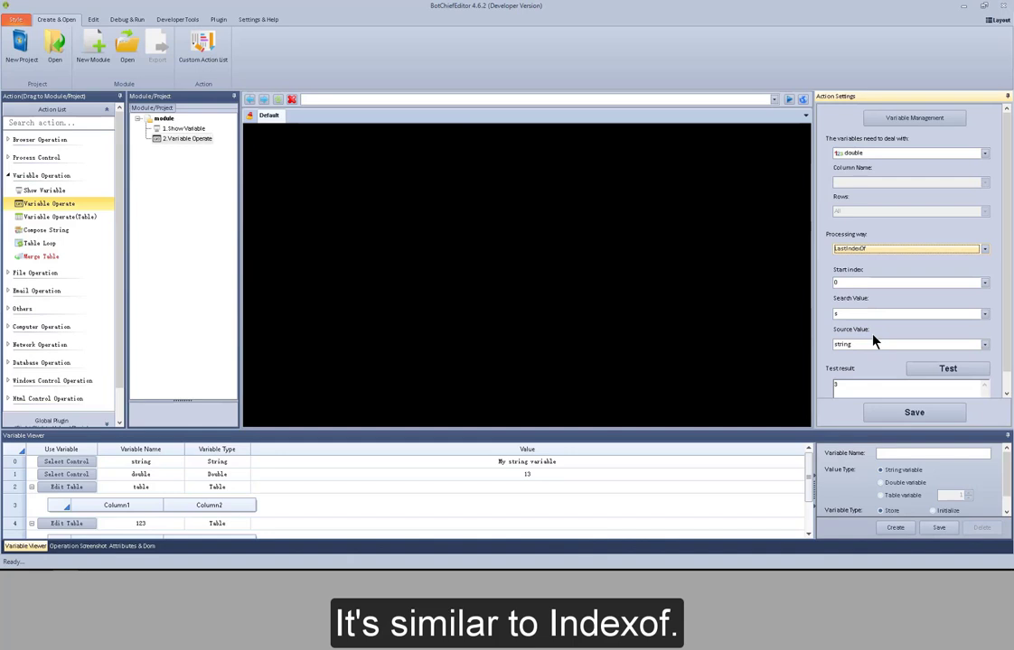
pyautogui.click(842, 282)
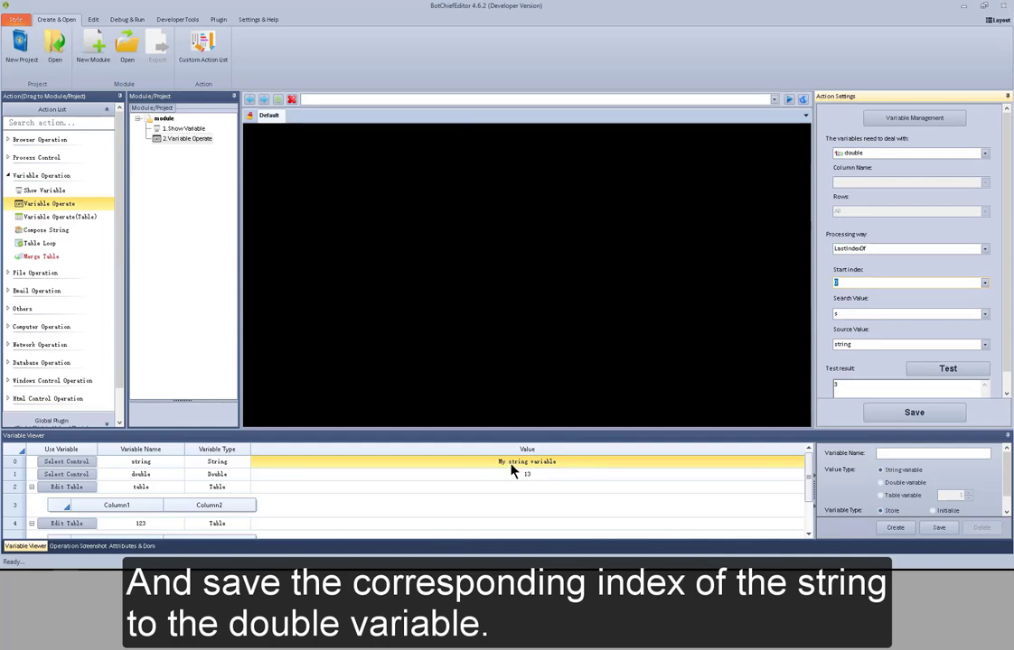
# - Switch the processing way to Random with a min value of 0 and a max value of 10
pyautogui.click(985, 250)
pyautogui.click(928, 345)
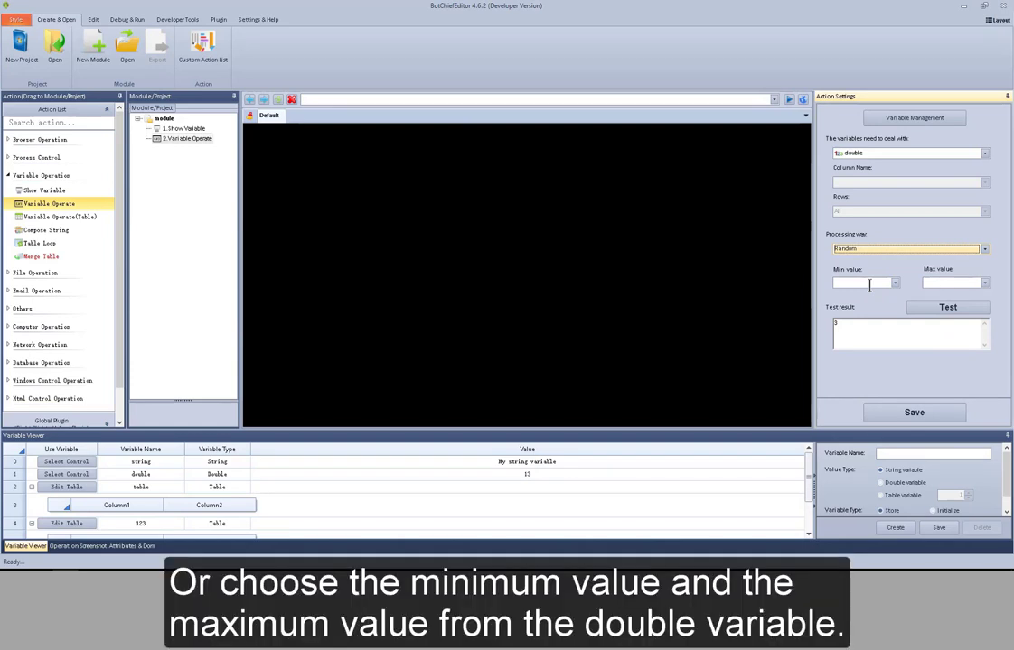
pyautogui.click(870, 285)
pyautogui.write('0')
pyautogui.click(949, 282)
pyautogui.write('10')
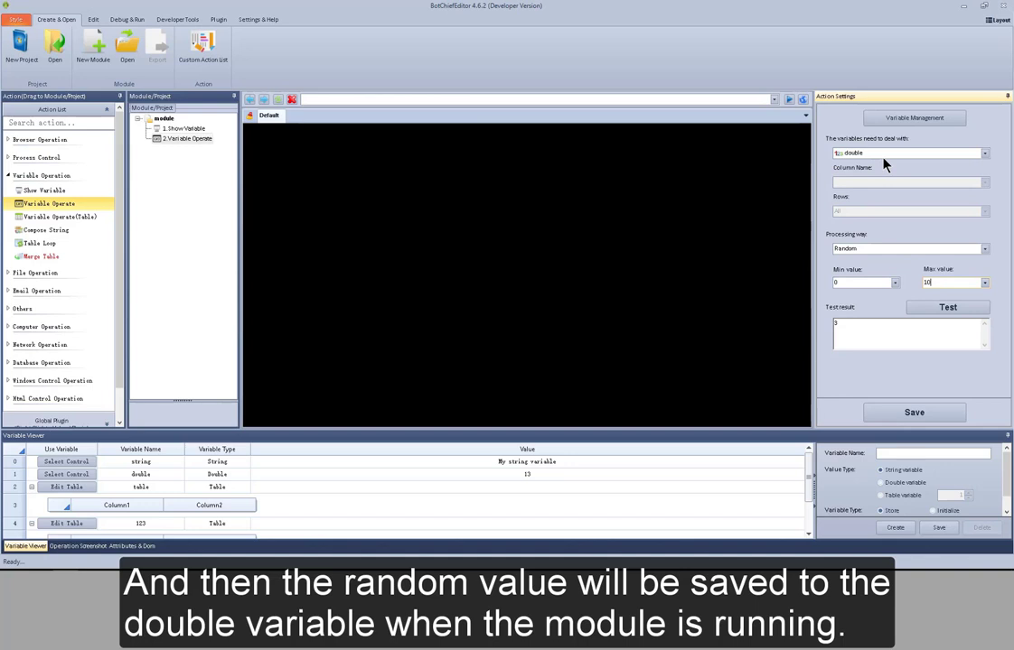
# - Test the Random operation several times
pyautogui.click(943, 312)
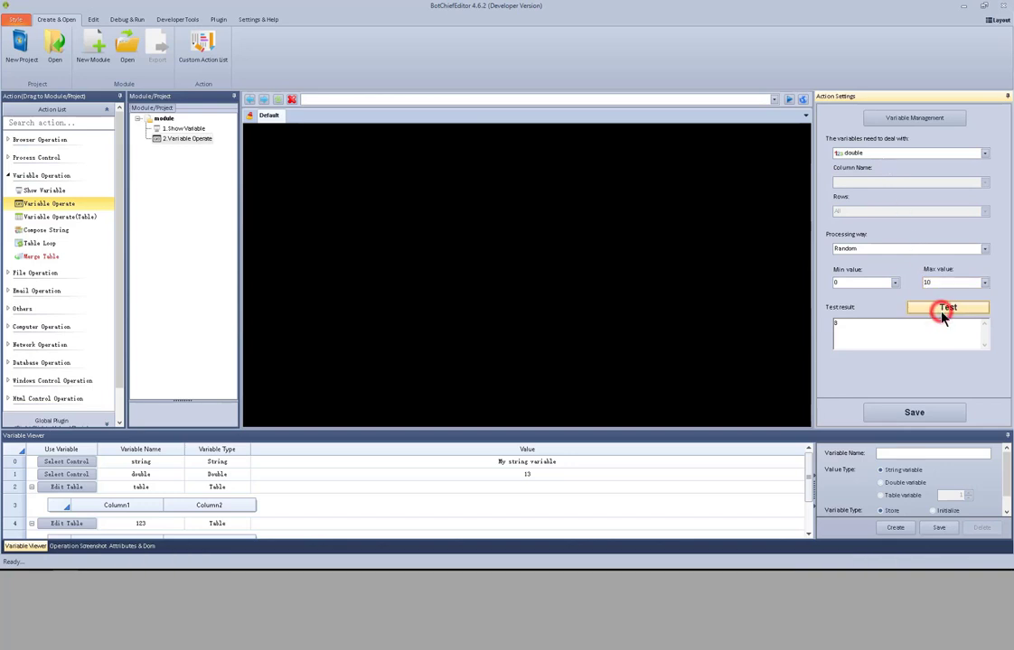
pyautogui.click(942, 313)
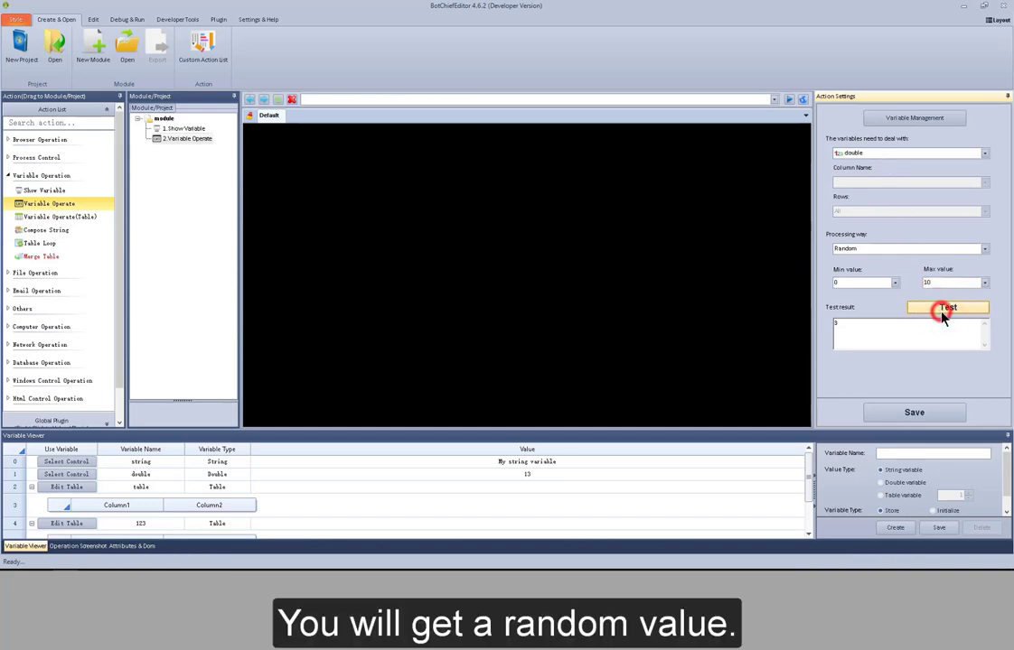
pyautogui.click(942, 313)
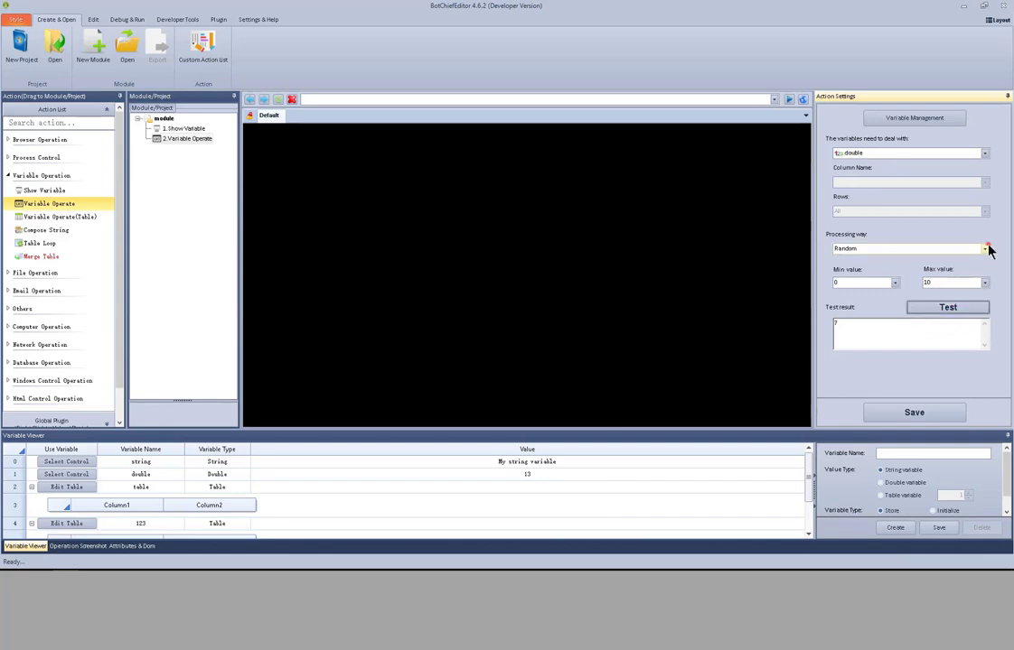
# - Switch the processing way to Double To String and save to the string variable
pyautogui.click(987, 249)
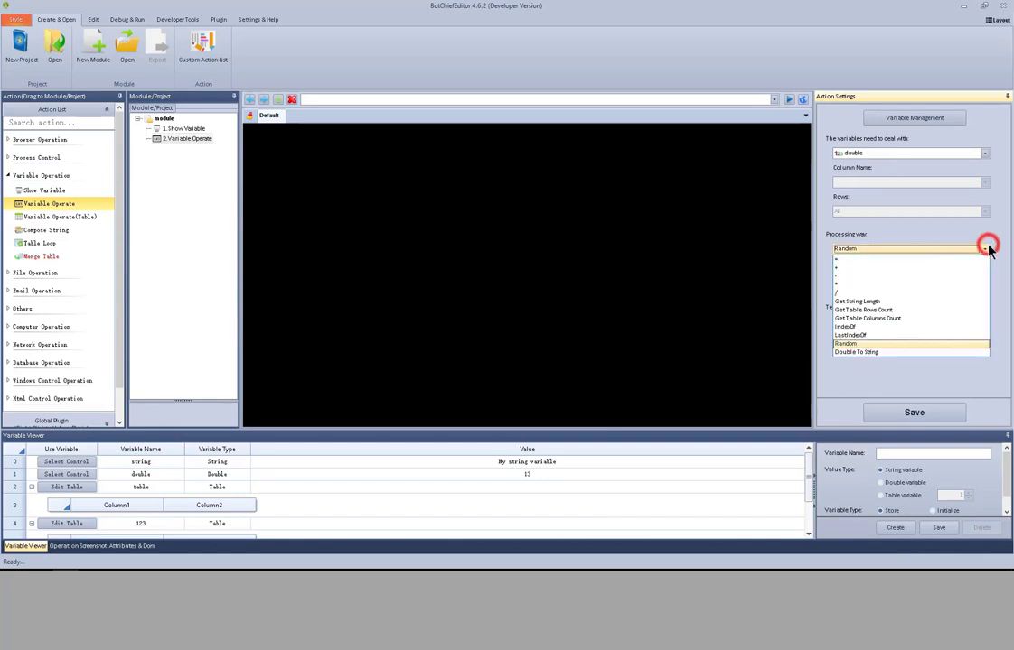
pyautogui.click(944, 354)
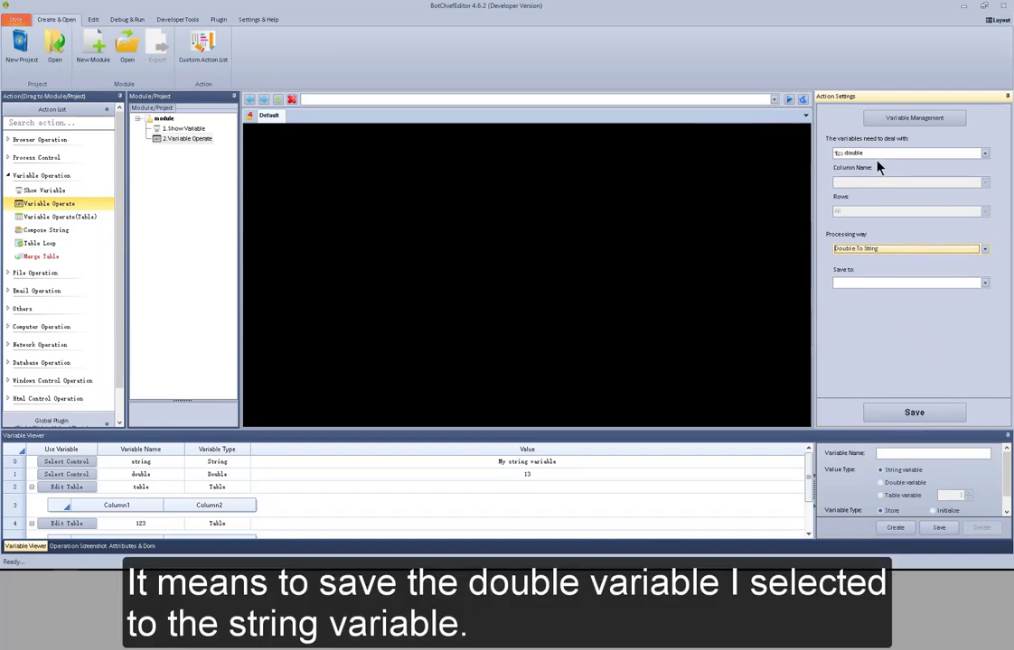
pyautogui.click(985, 284)
pyautogui.click(981, 294)
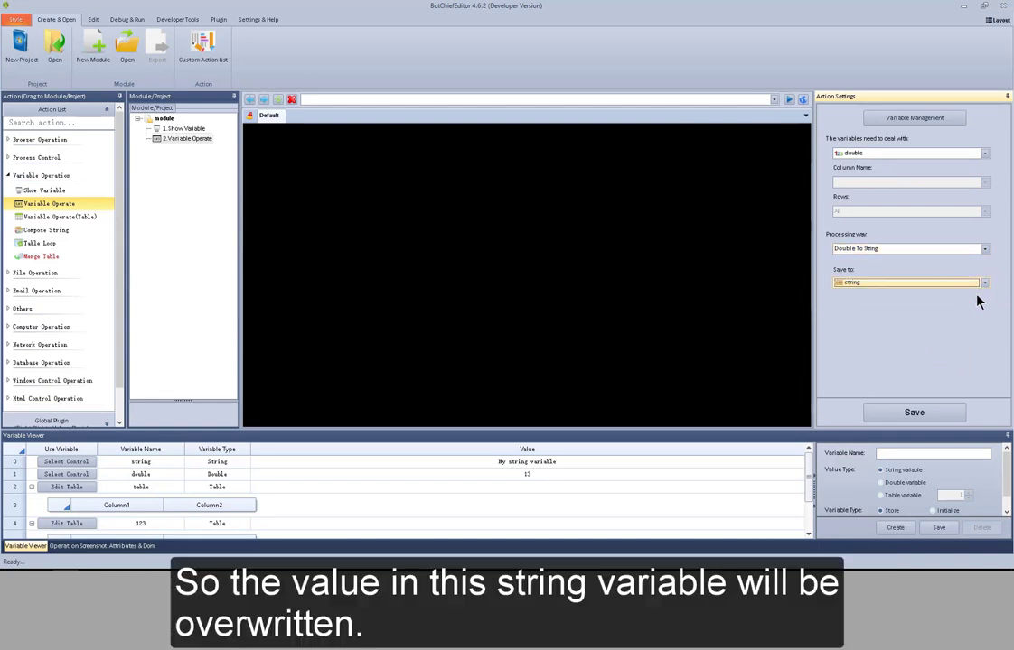
pyautogui.click(540, 467)
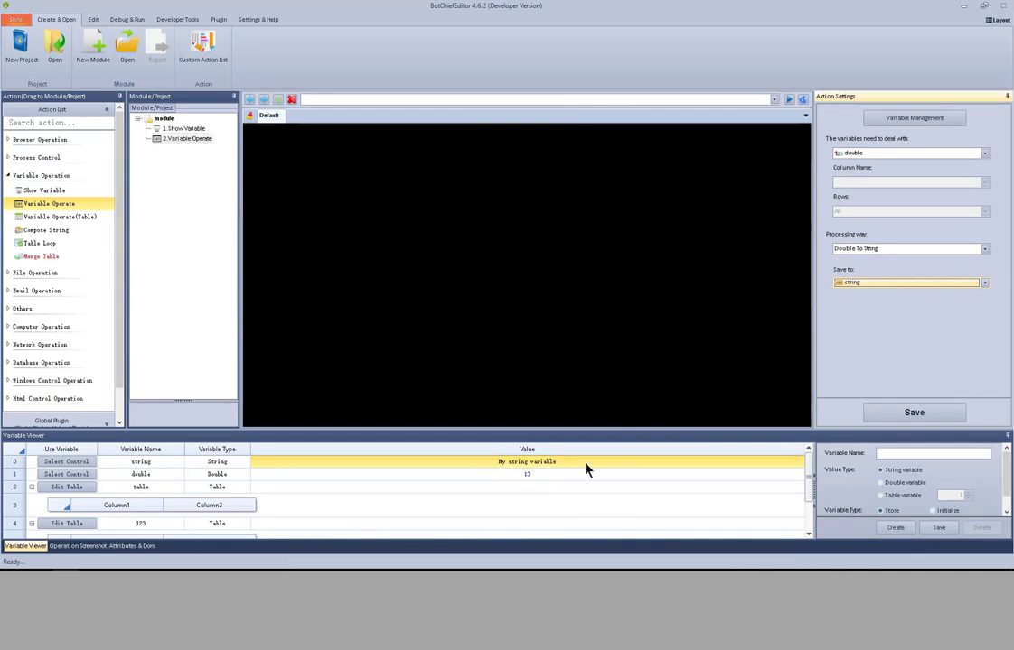
# - Change the variable to deal with to the string variable
pyautogui.click(986, 251)
pyautogui.click(985, 252)
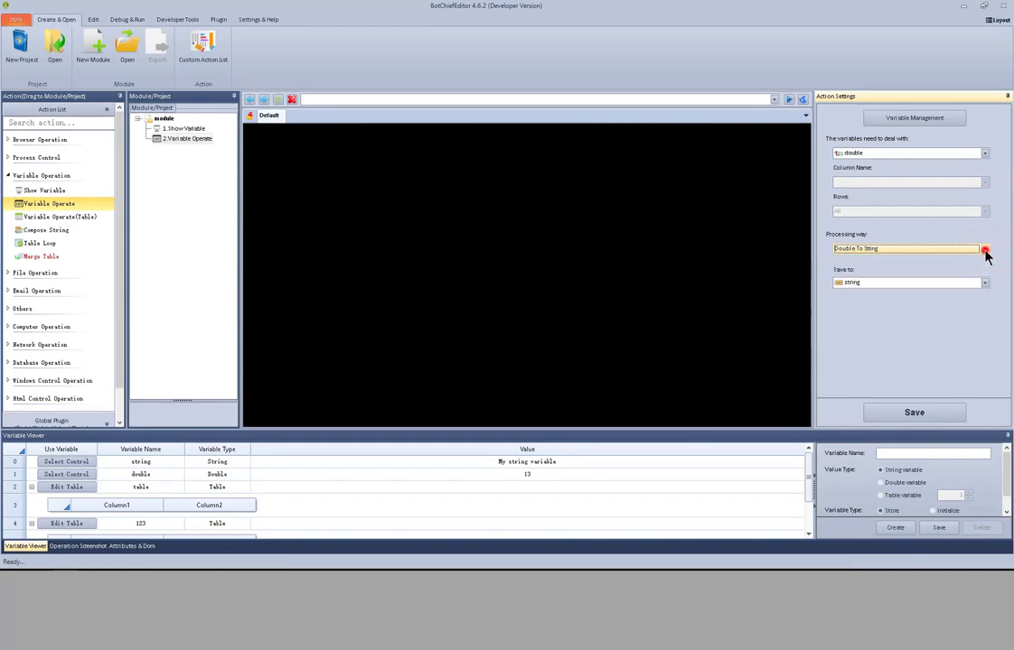
pyautogui.click(986, 155)
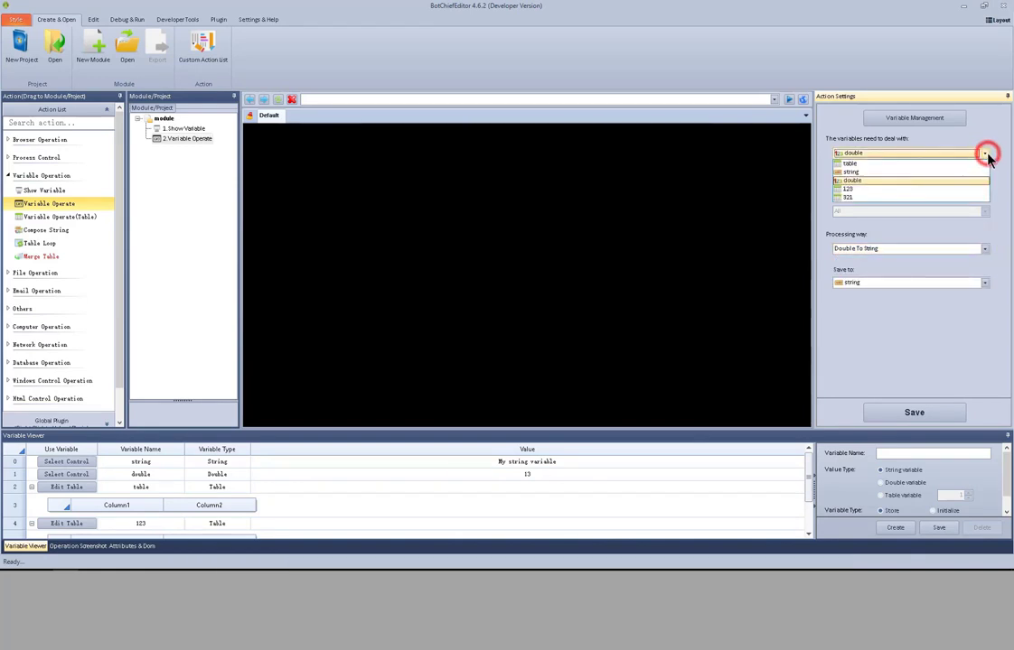
pyautogui.click(884, 171)
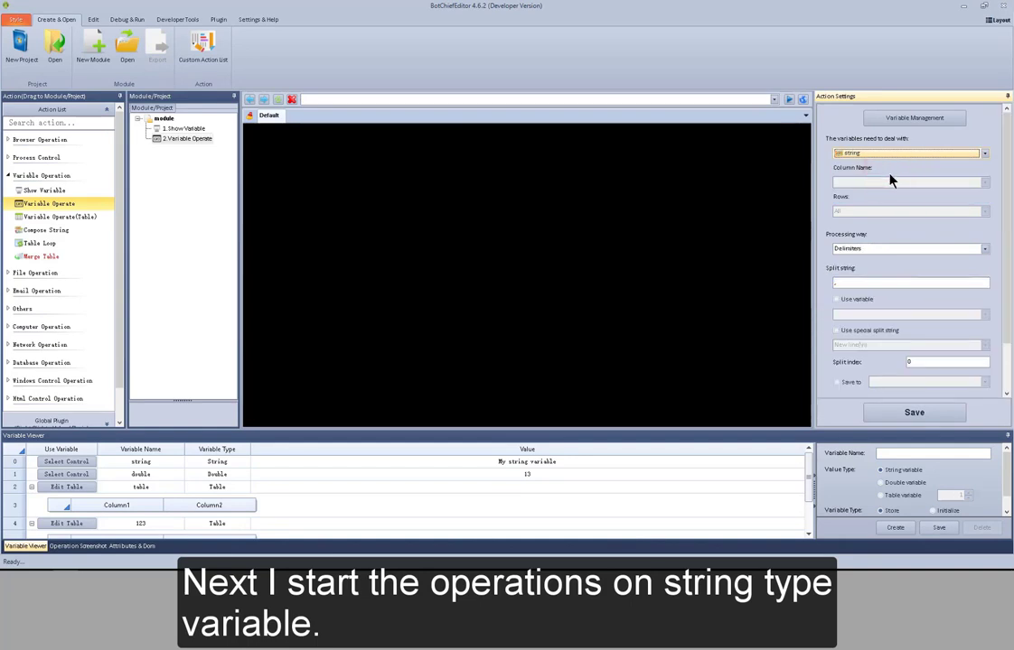
# - Try using a variable as the split string for the Delimiters processing way
pyautogui.click(984, 249)
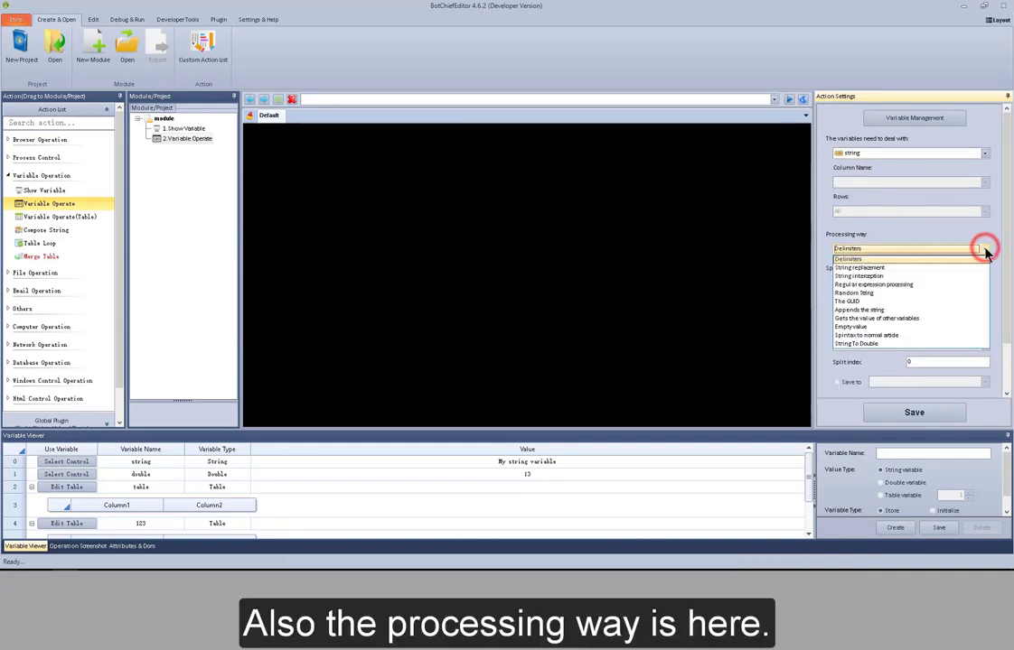
pyautogui.click(982, 259)
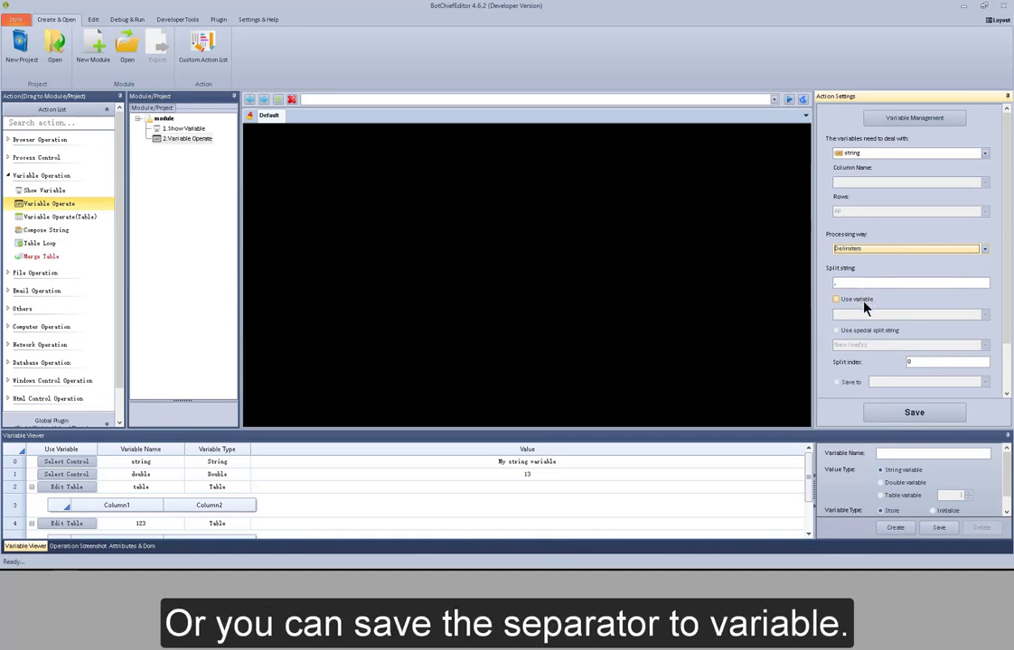
pyautogui.click(863, 305)
pyautogui.click(982, 316)
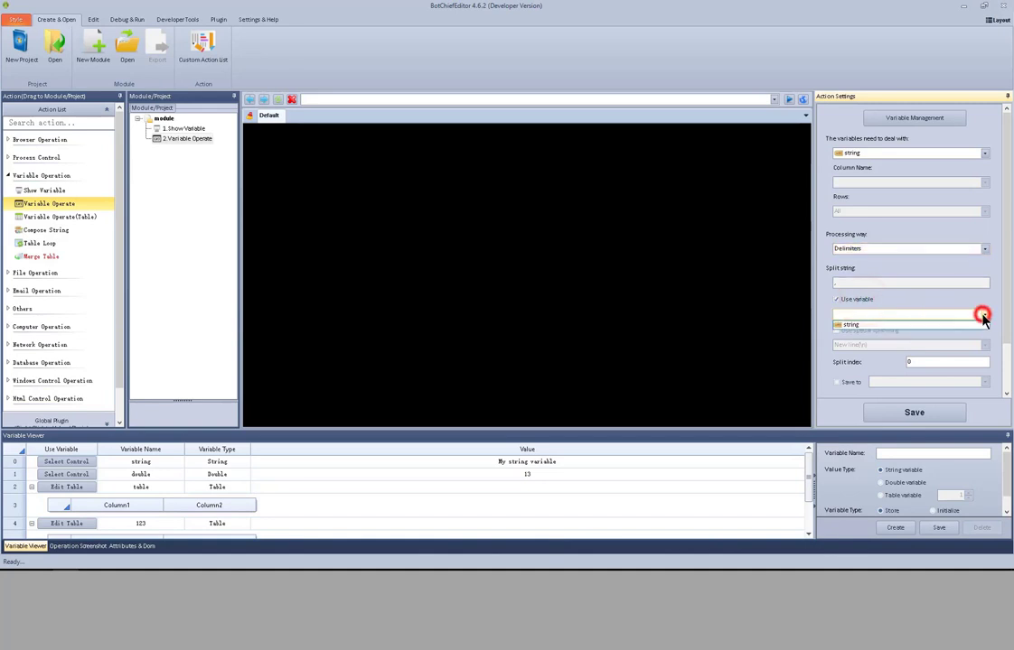
pyautogui.click(839, 300)
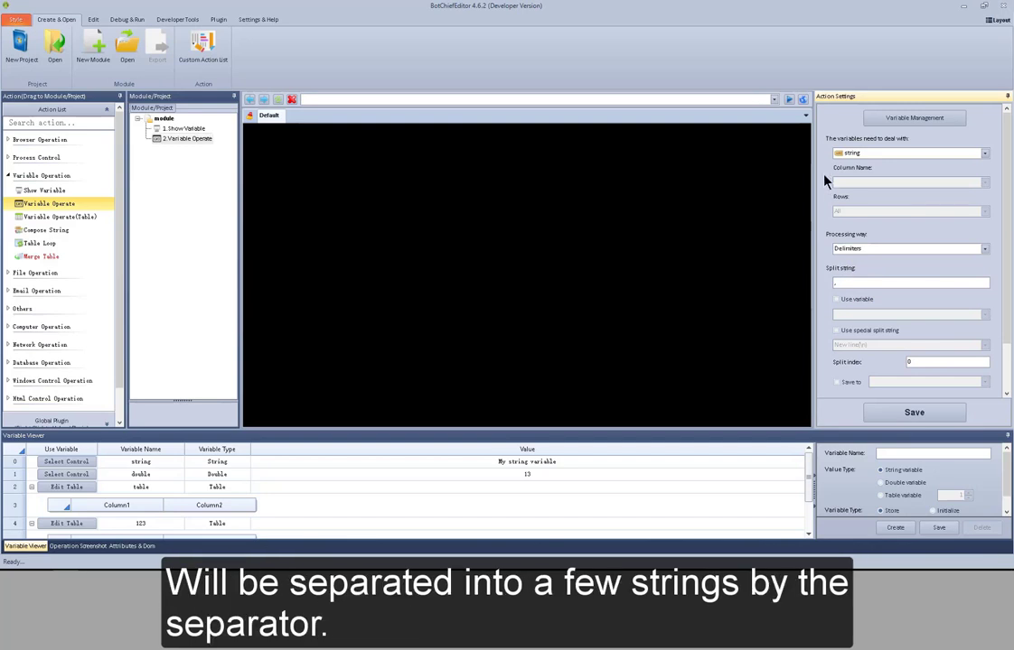
# - Try the special split string option with New line(\n) as the separator
pyautogui.click(847, 283)
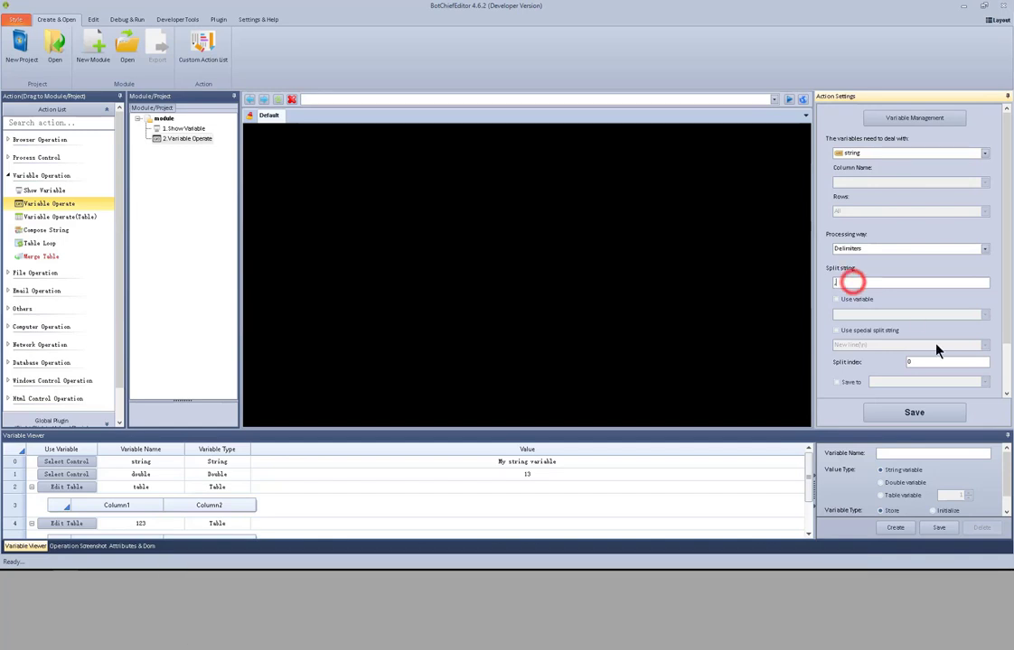
pyautogui.click(929, 362)
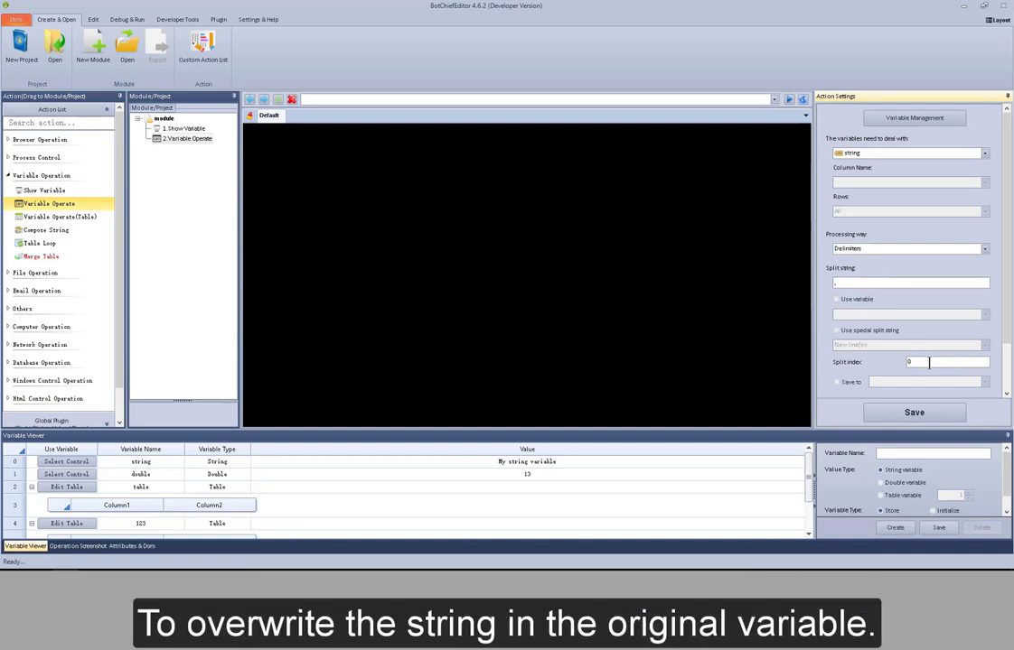
pyautogui.click(884, 334)
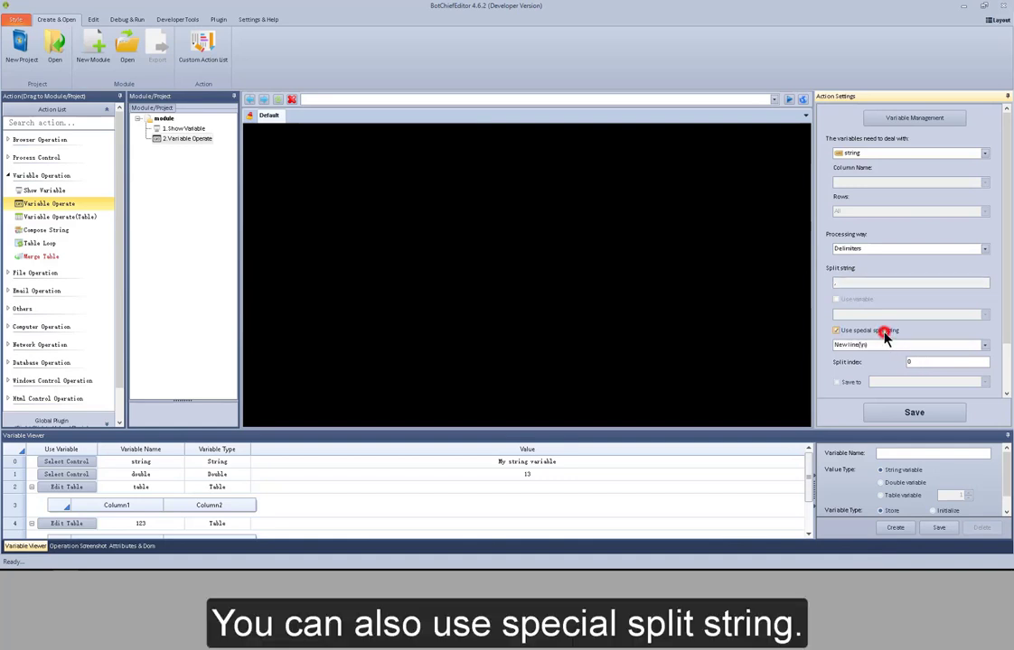
pyautogui.click(985, 345)
pyautogui.click(986, 345)
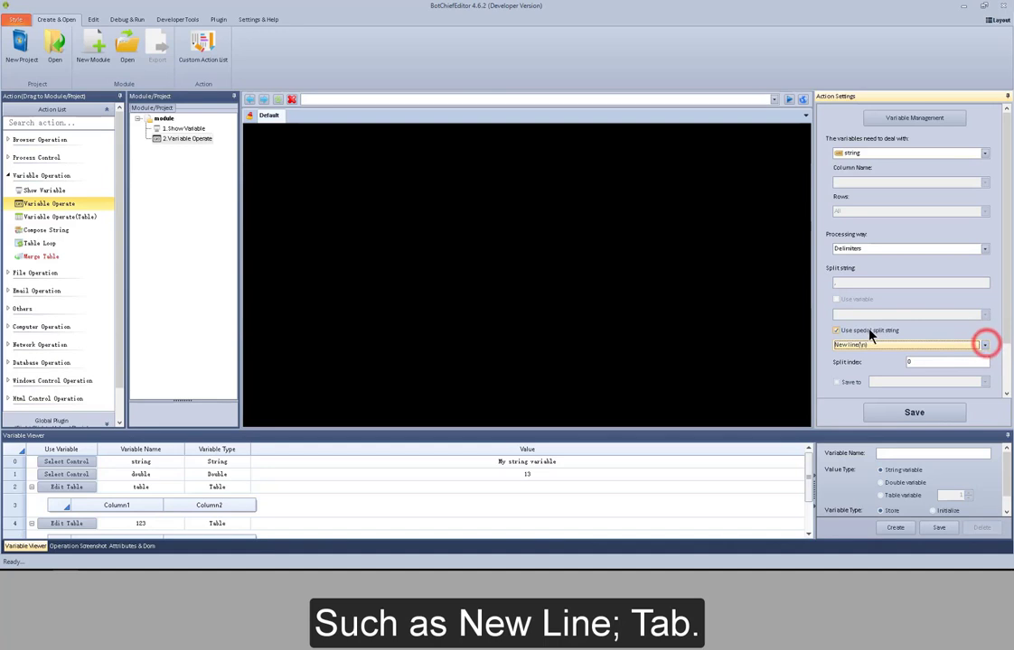
pyautogui.click(868, 331)
pyautogui.click(1006, 393)
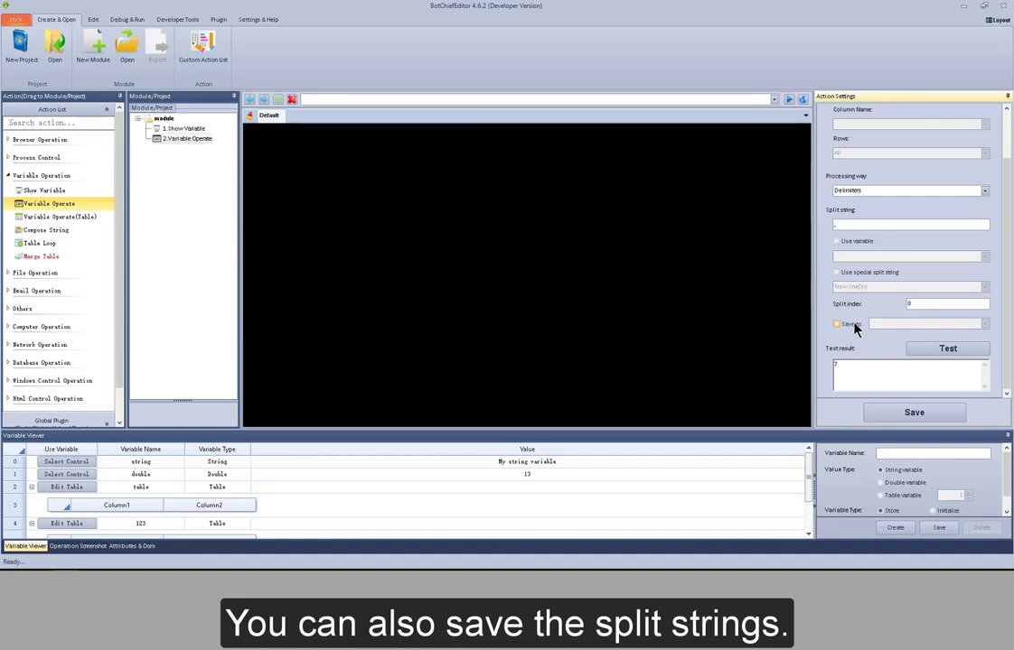
# - Try saving the split strings to the table variable, checking its column name and how-to-save options
pyautogui.click(855, 326)
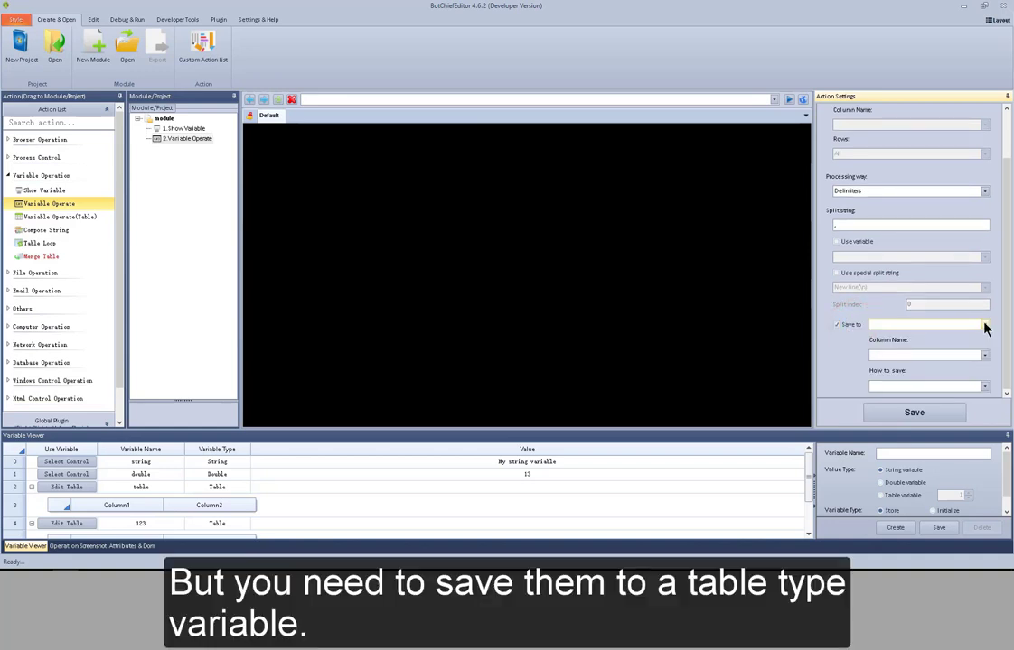
pyautogui.click(985, 325)
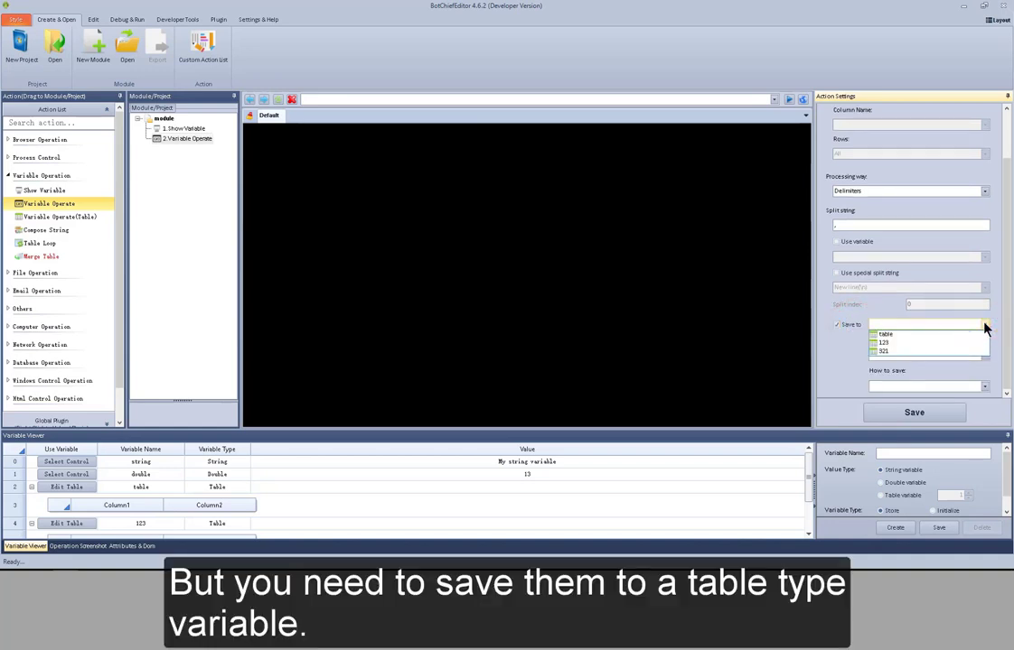
pyautogui.click(977, 335)
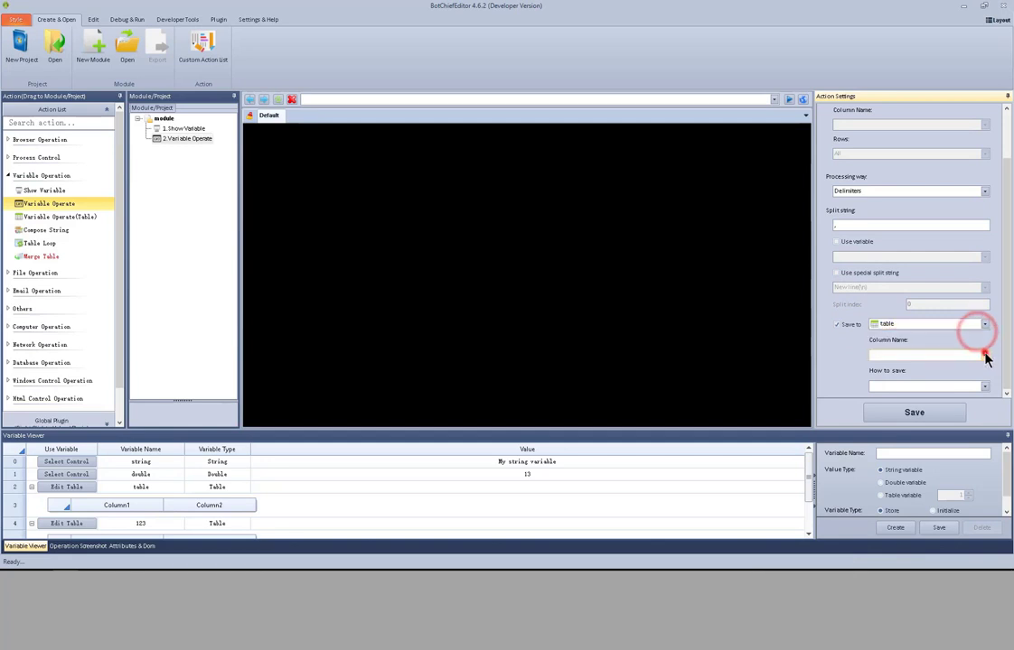
pyautogui.click(984, 355)
pyautogui.click(984, 357)
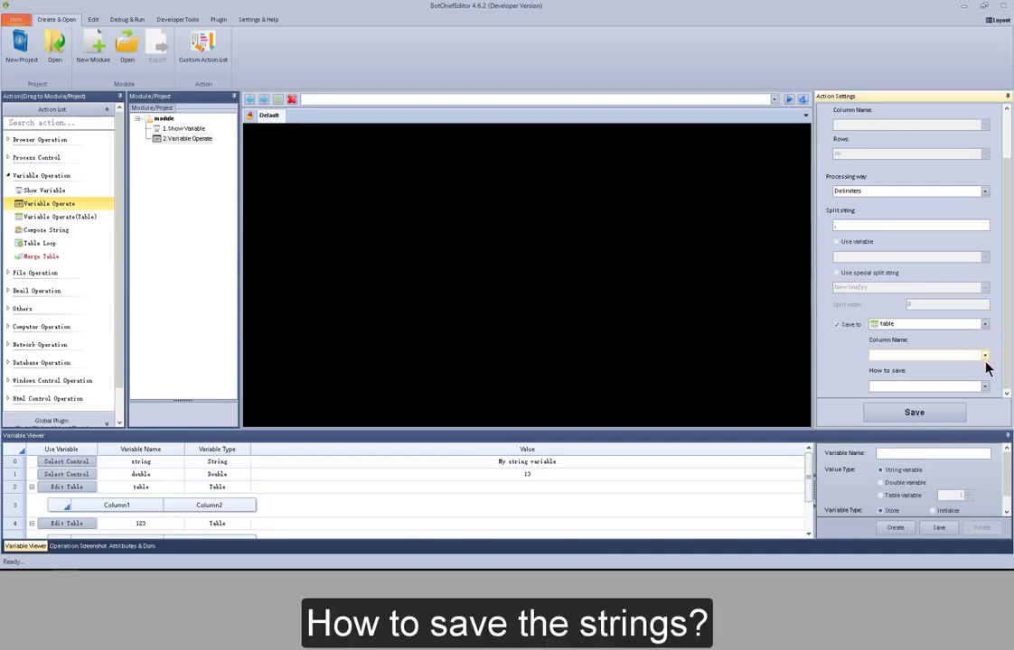
pyautogui.click(985, 386)
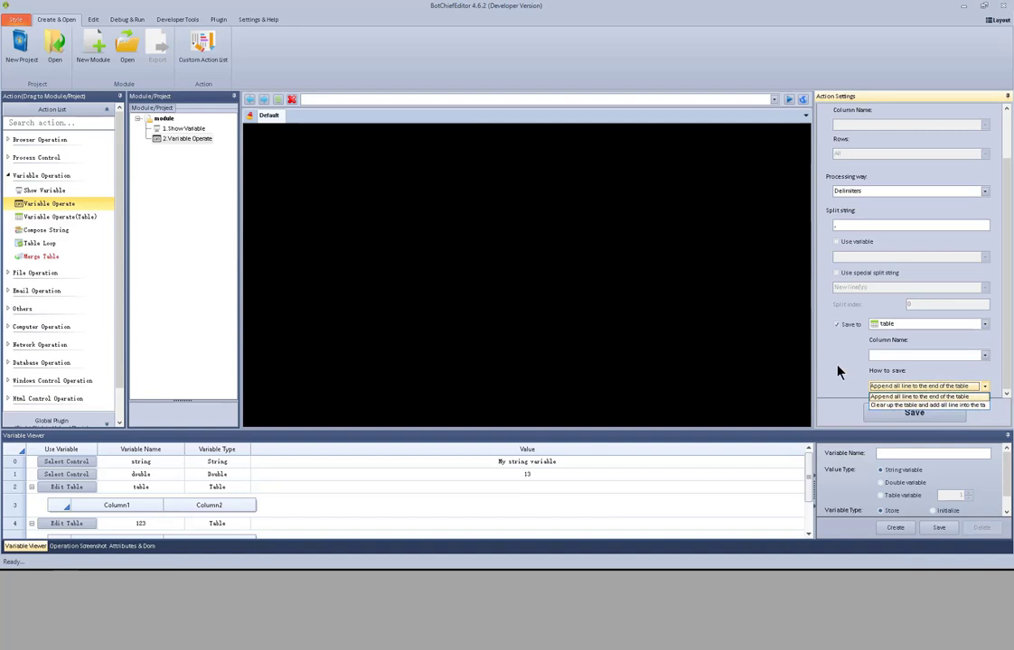
pyautogui.click(836, 366)
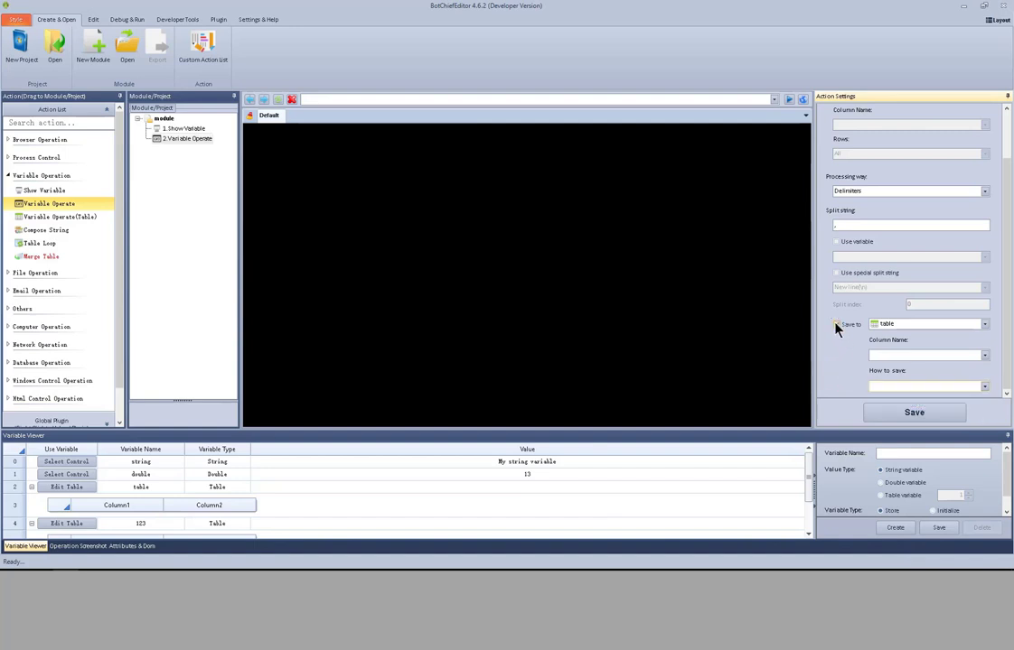
pyautogui.click(836, 327)
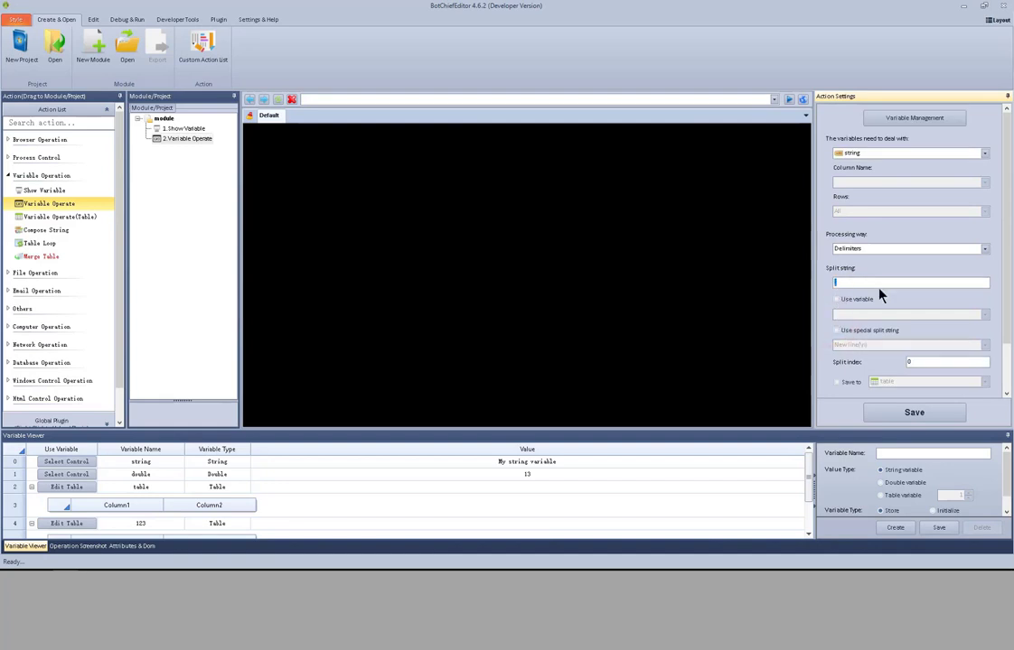
# - Set the split string to s and test the split at index 0
pyautogui.write('s')
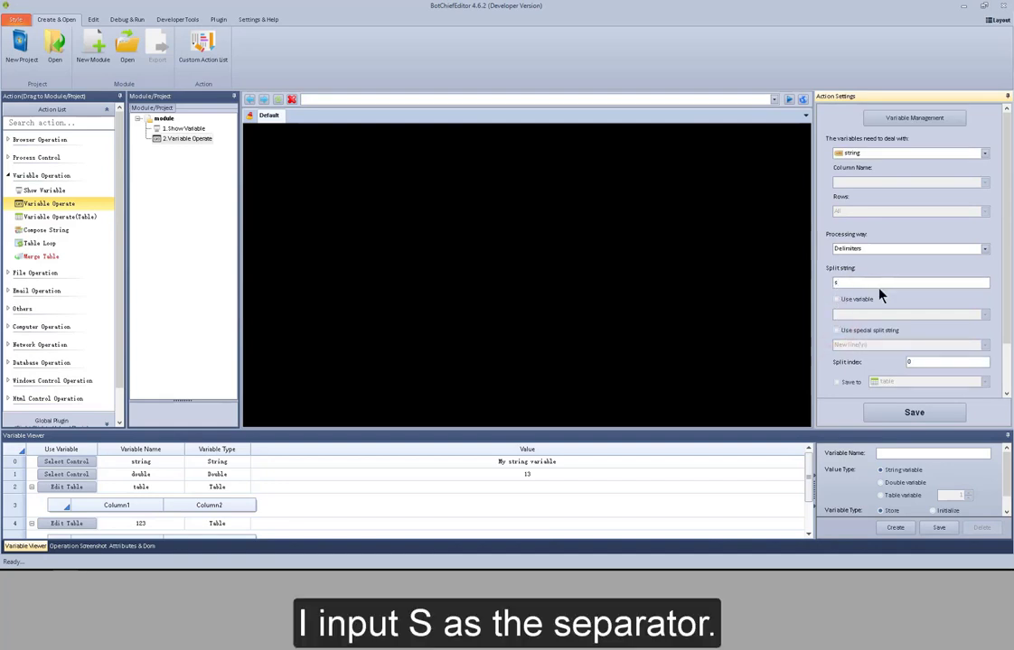
pyautogui.moveTo(1005, 271); pyautogui.dragTo(1005, 336)
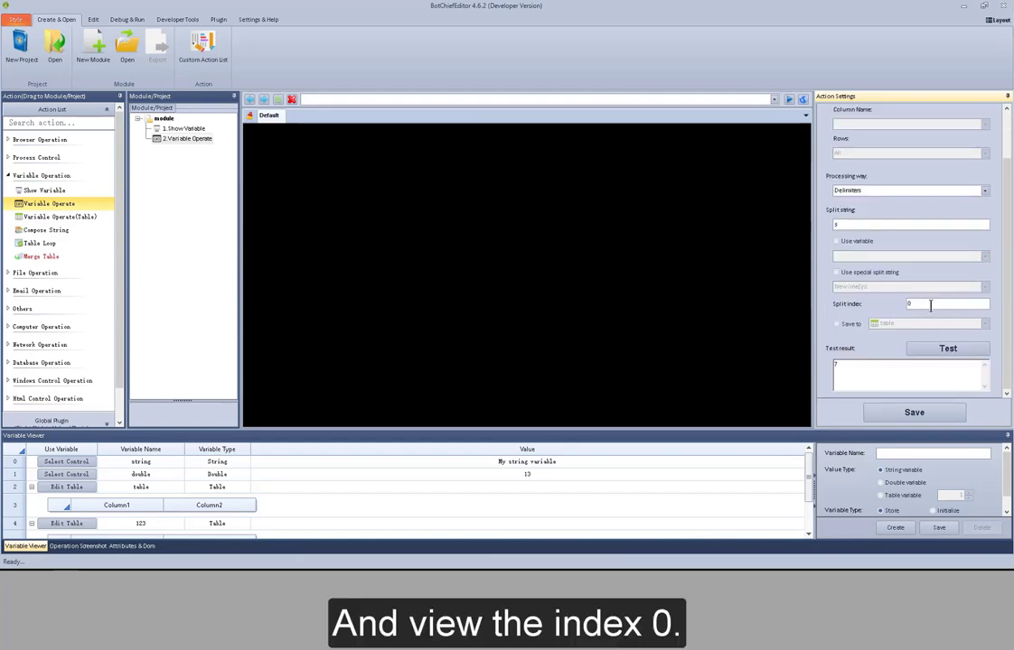
pyautogui.click(944, 347)
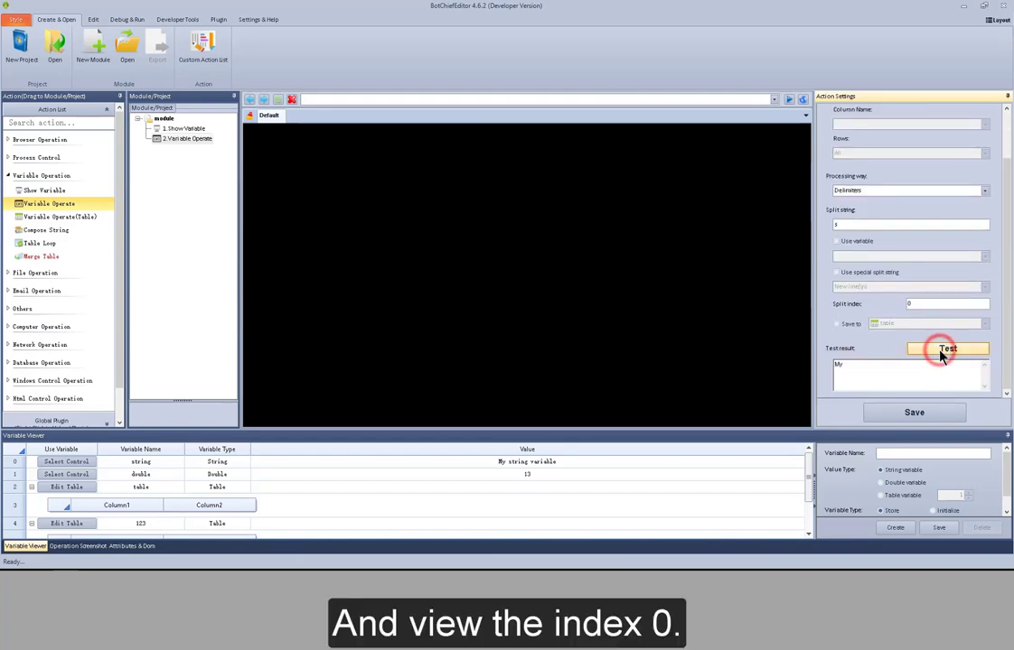
pyautogui.doubleClick(852, 365)
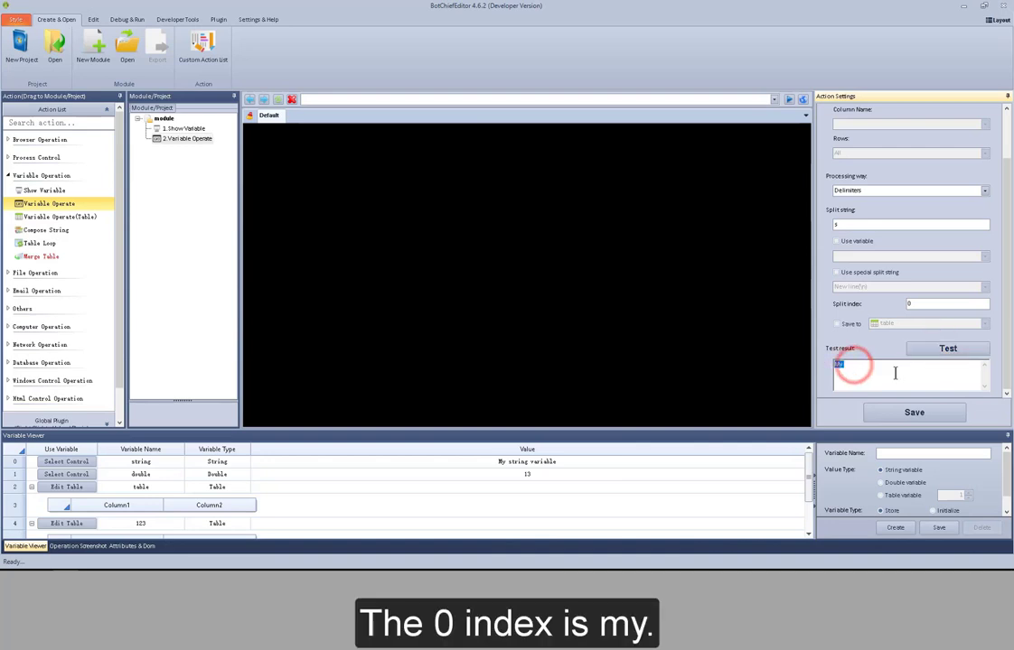
# - Set the split index to 1 and test the split again
pyautogui.doubleClick(923, 303)
pyautogui.write('1')
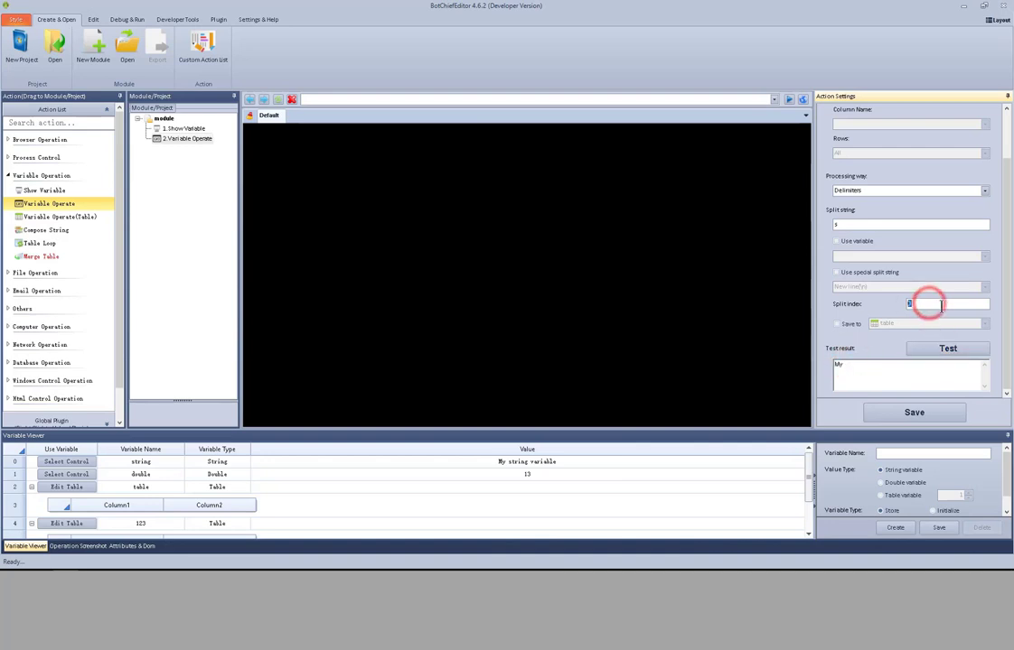
pyautogui.click(948, 350)
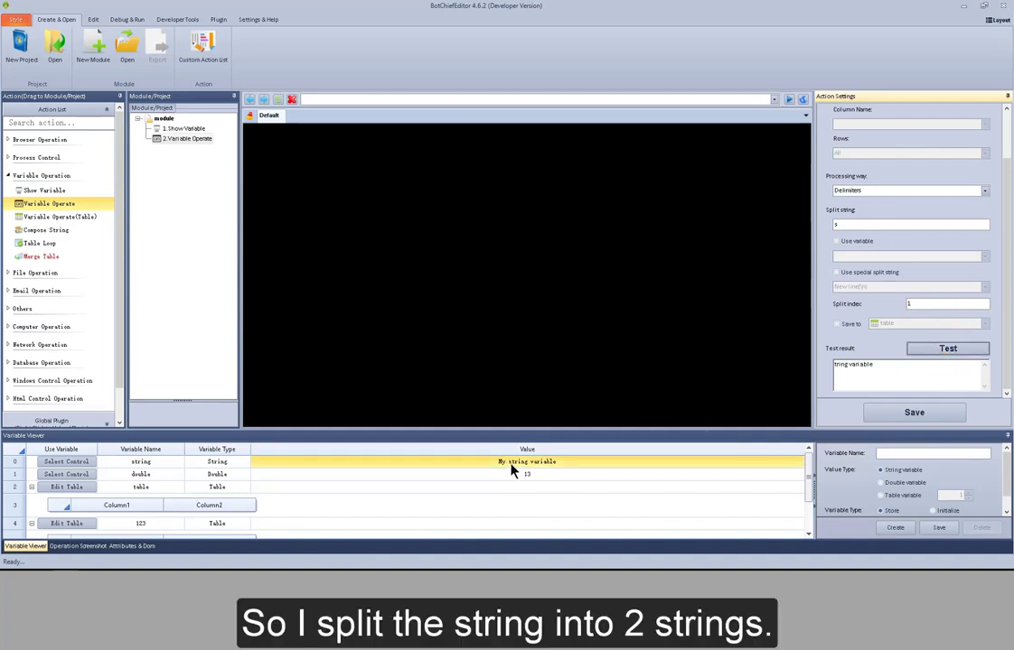
# - Switch the processing way to String replacement with s as the old value
pyautogui.click(987, 191)
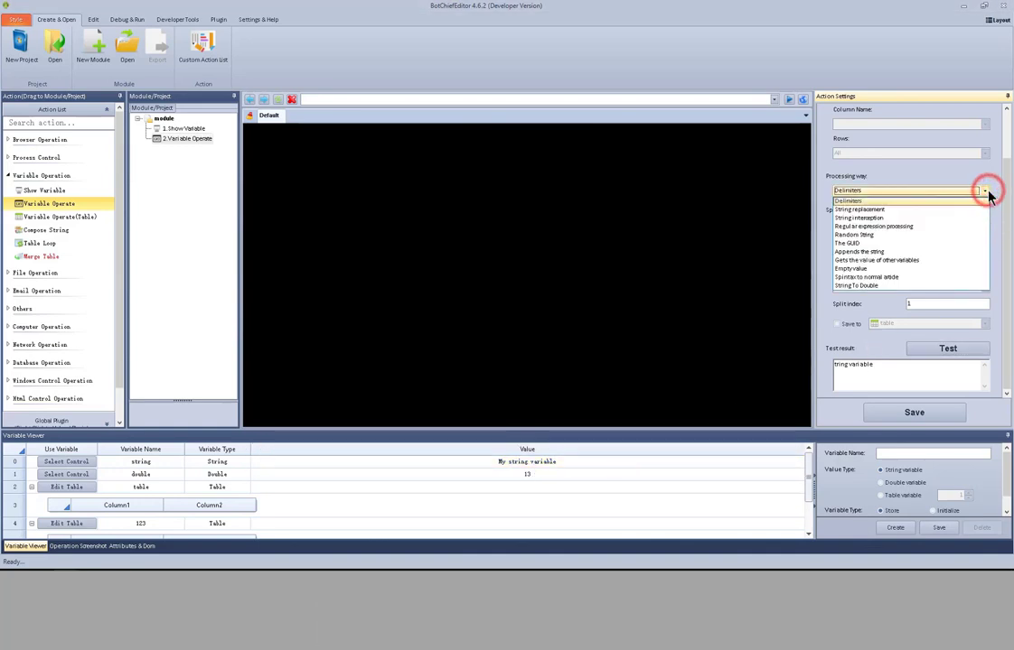
pyautogui.click(955, 207)
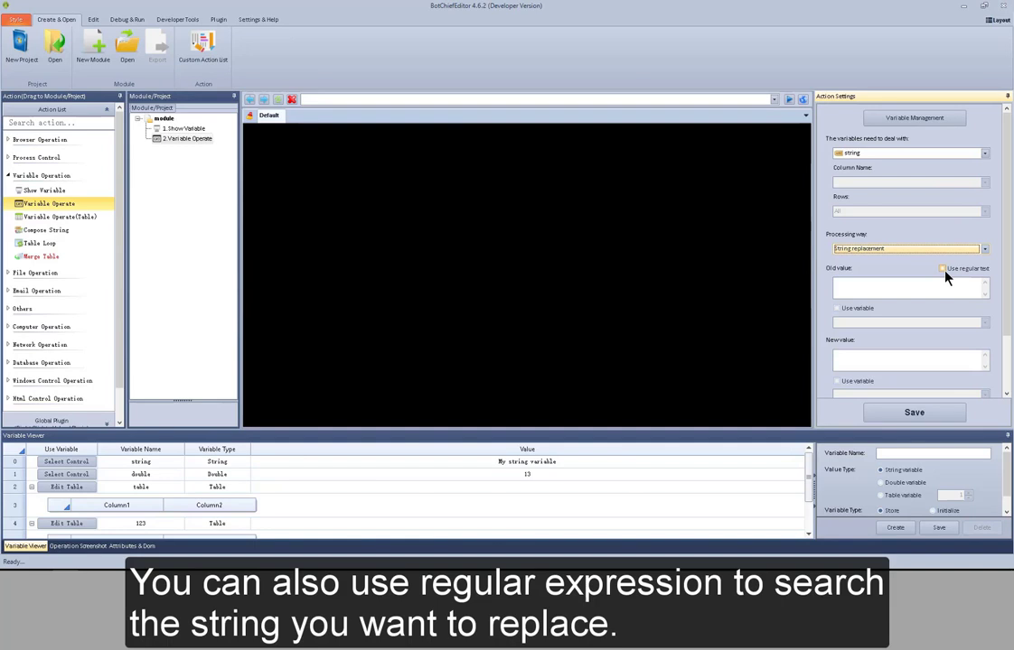
pyautogui.click(912, 286)
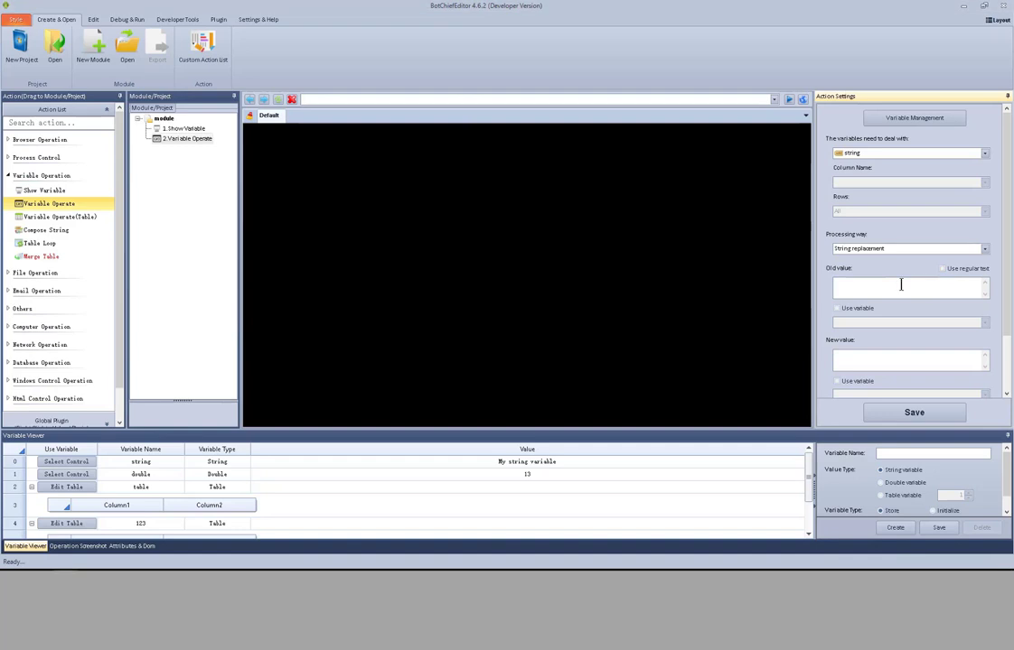
pyautogui.write('s')
# - Set the replacement's new value to 9 and test it
pyautogui.moveTo(1005, 306); pyautogui.dragTo(1011, 361)
pyautogui.click(894, 290)
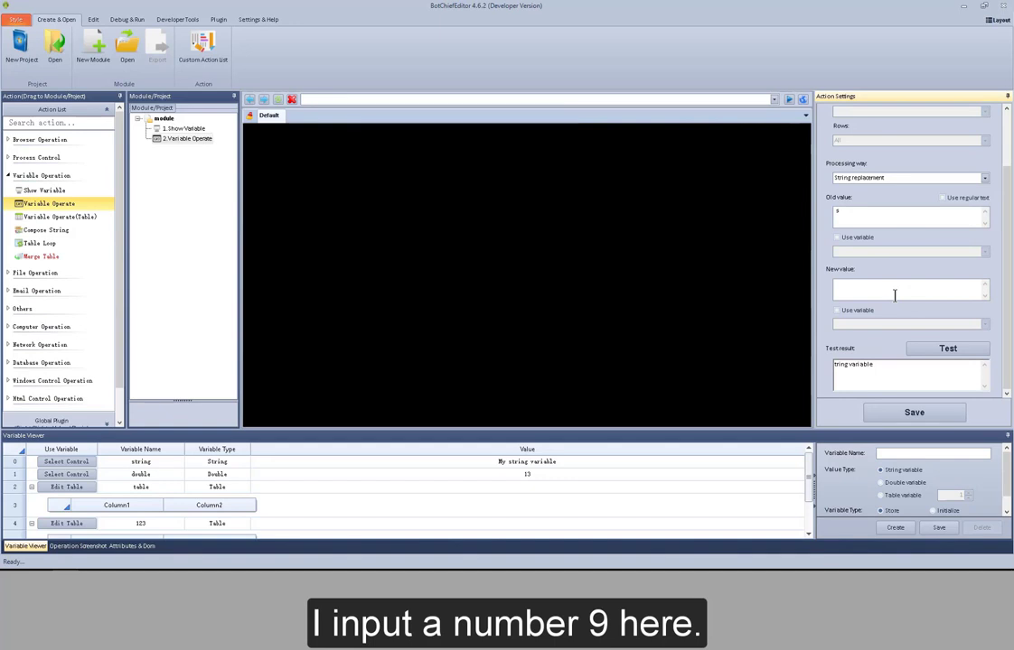
pyautogui.write('9')
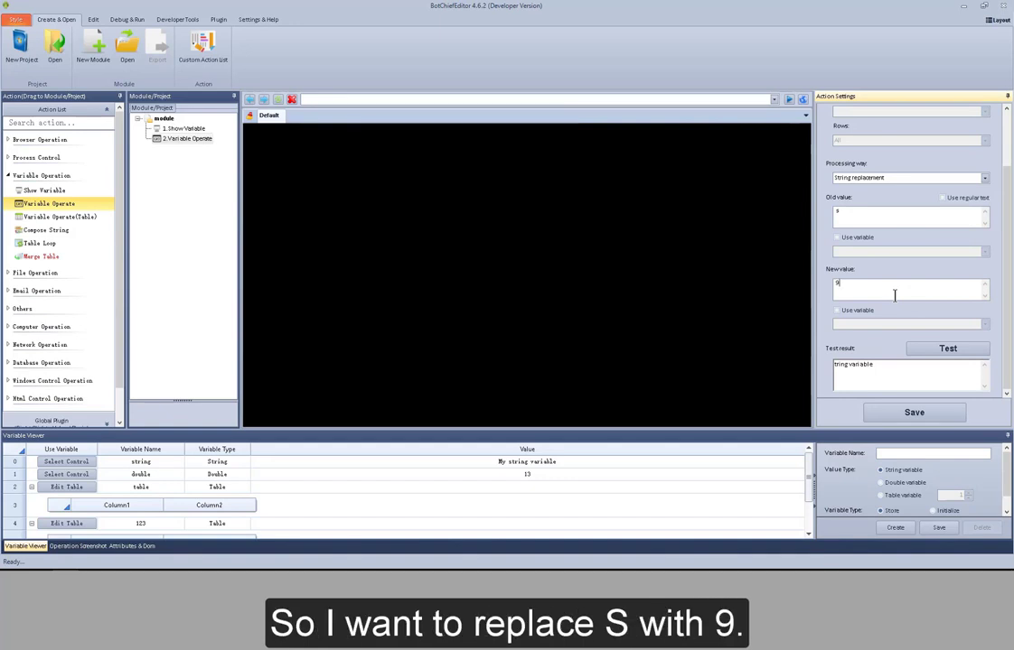
pyautogui.click(949, 354)
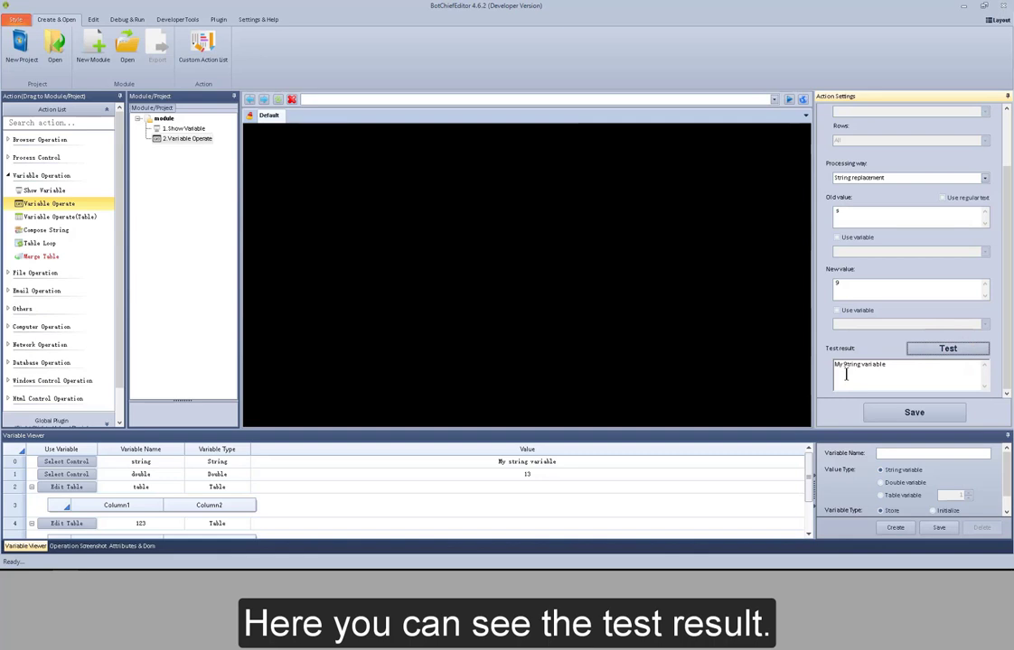
# - Switch the processing way to String interception with a start index of 0
pyautogui.click(983, 179)
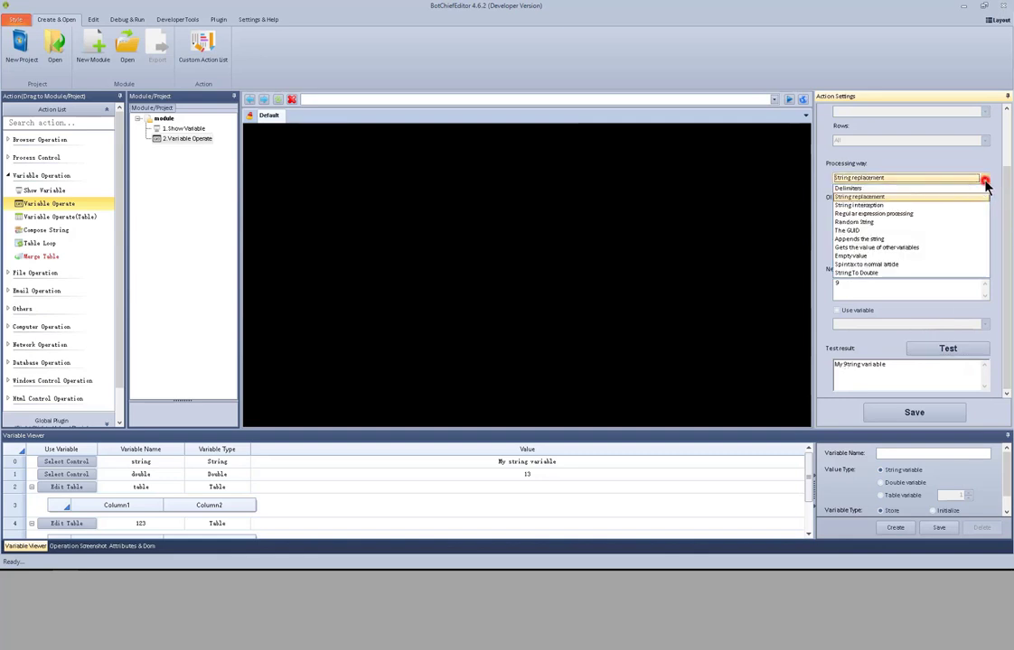
pyautogui.click(942, 206)
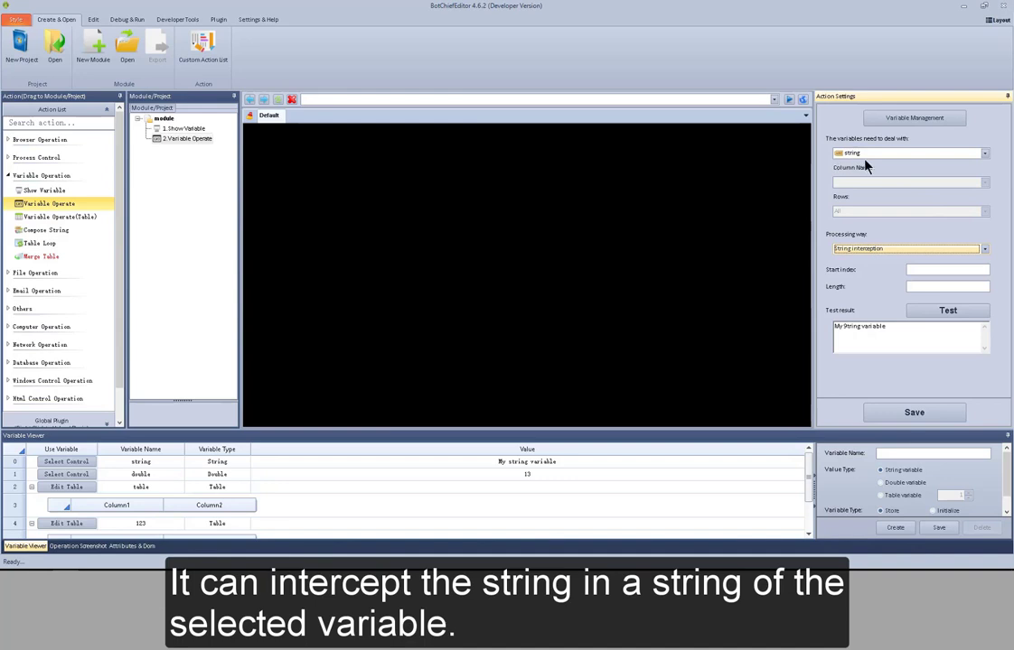
pyautogui.click(938, 270)
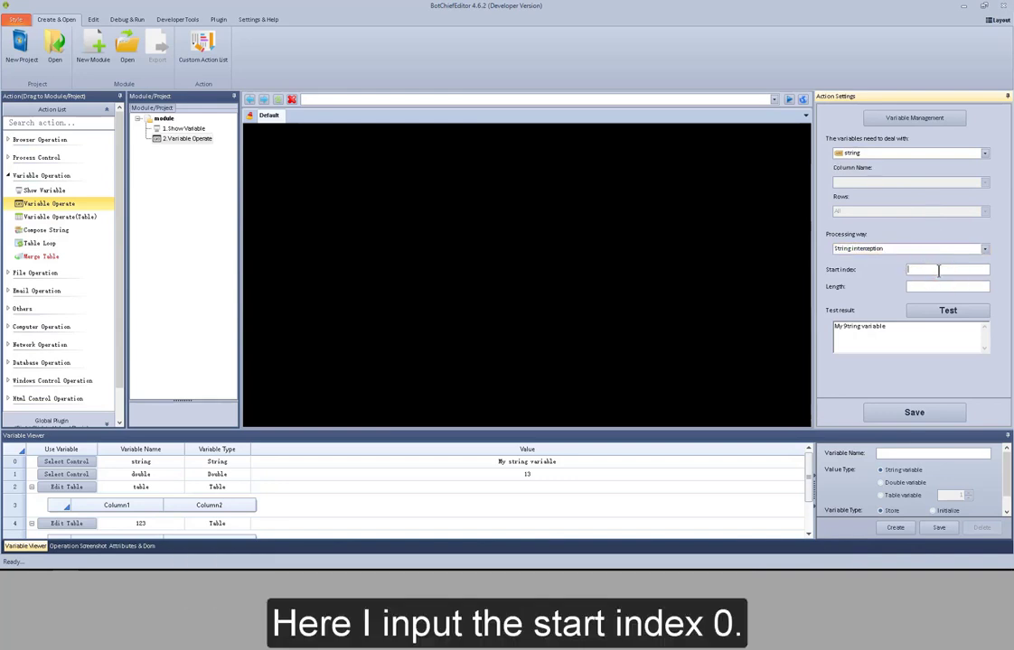
pyautogui.write('0')
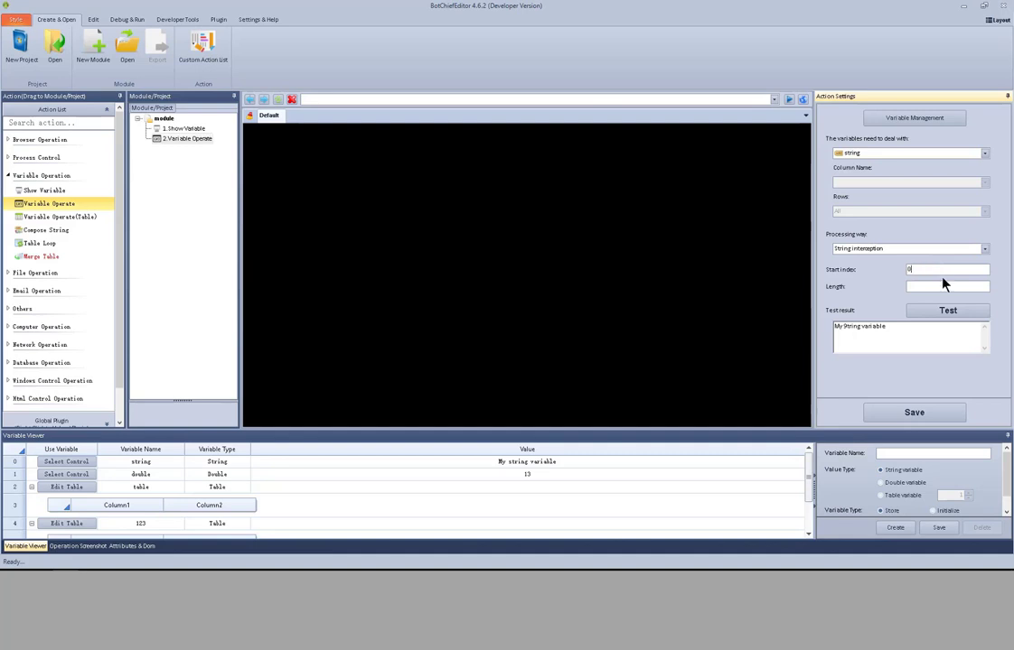
# - Set the interception length to 5 and test it
pyautogui.click(941, 286)
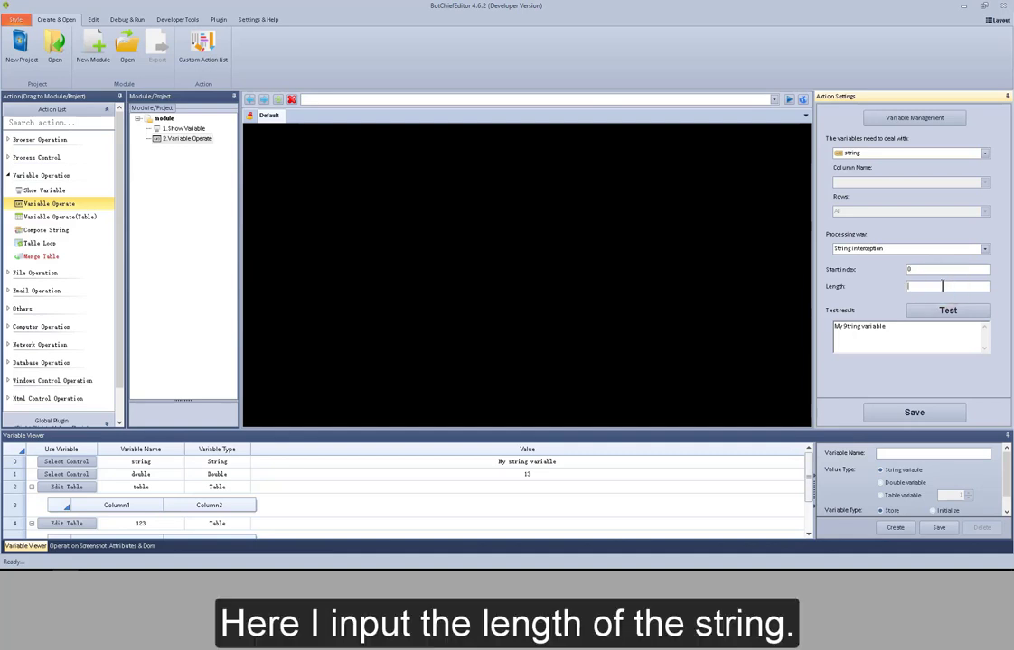
pyautogui.write('5')
pyautogui.click(953, 310)
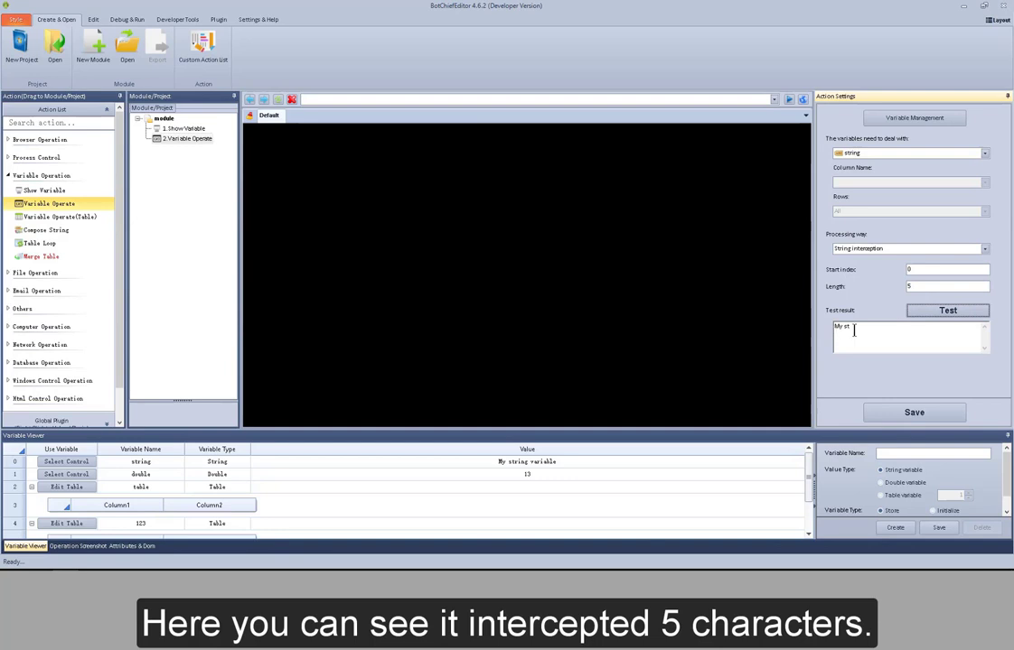
# - Set the interception length to 8 and test it
pyautogui.doubleClick(923, 287)
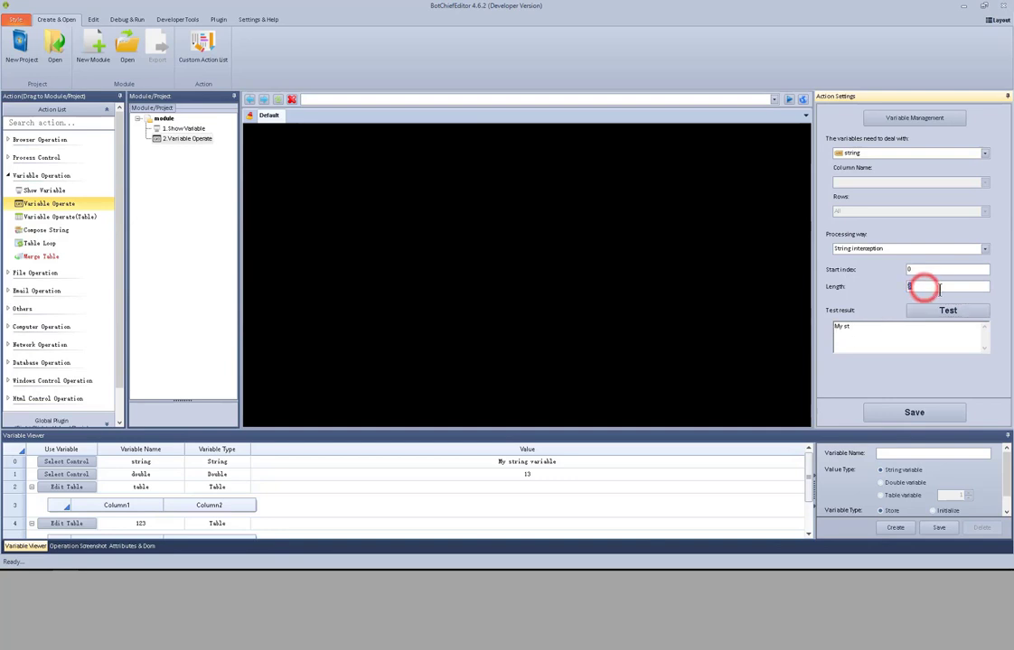
pyautogui.write('8')
pyautogui.click(948, 311)
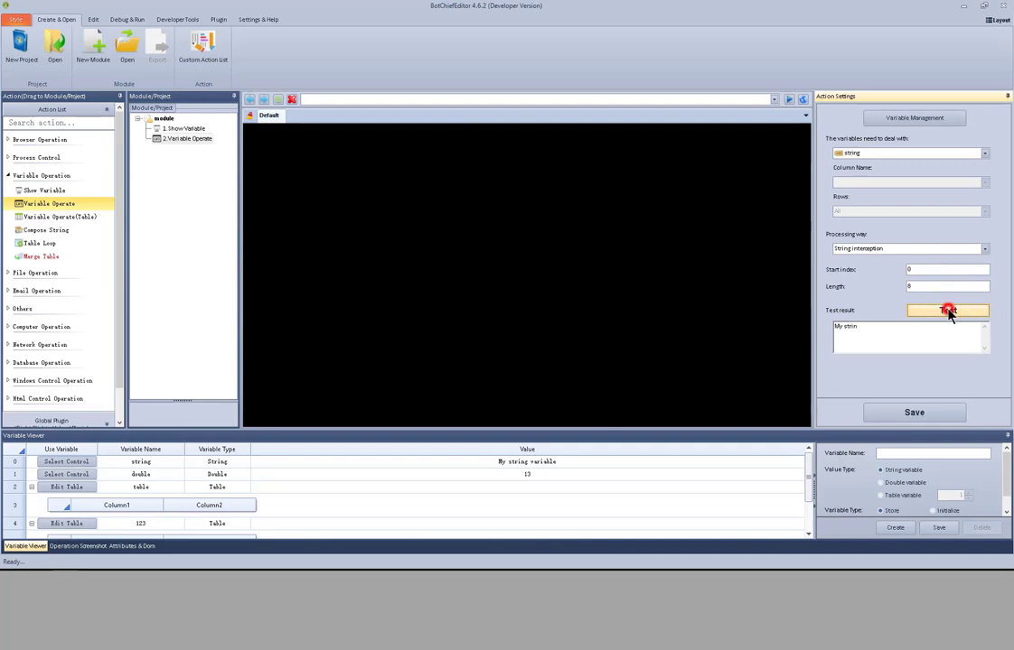
# - Switch the processing way to Regular expression processing and inspect its regexp text and match index fields
pyautogui.click(985, 250)
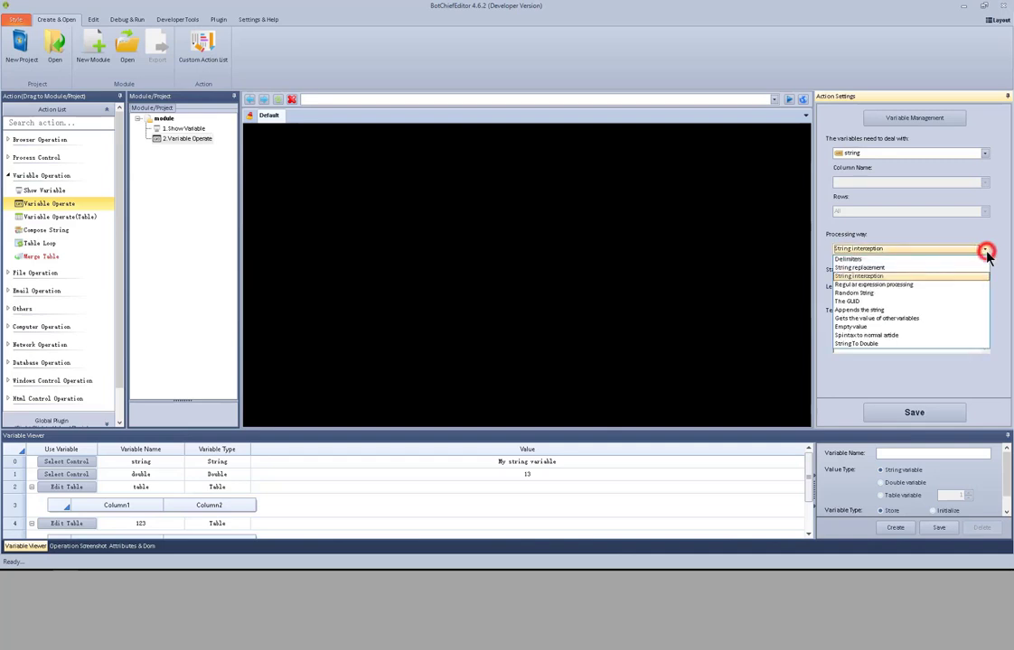
pyautogui.click(940, 284)
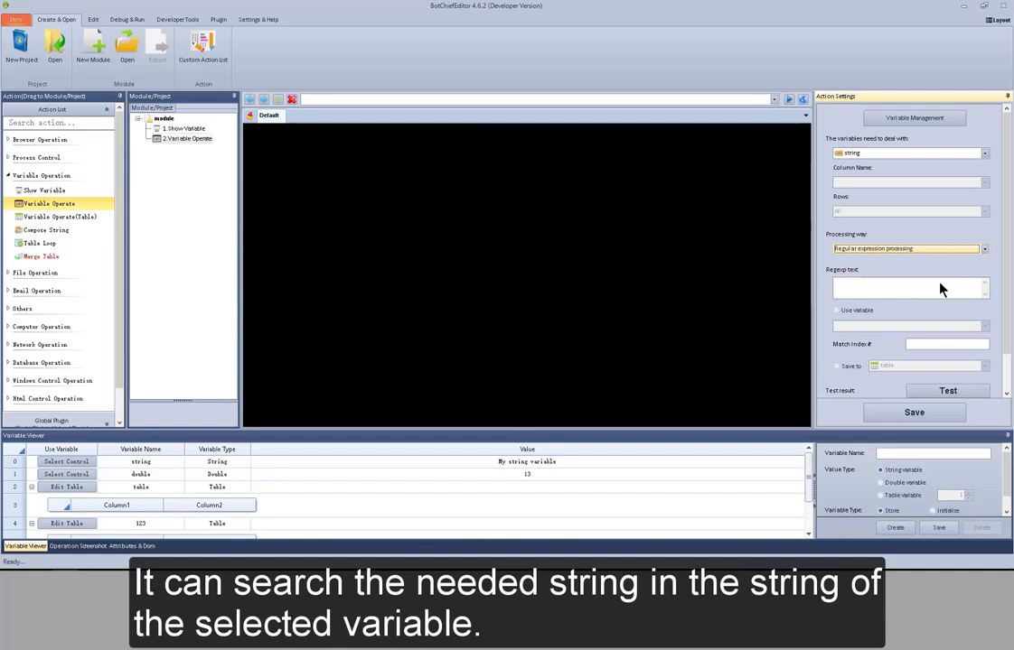
pyautogui.click(877, 288)
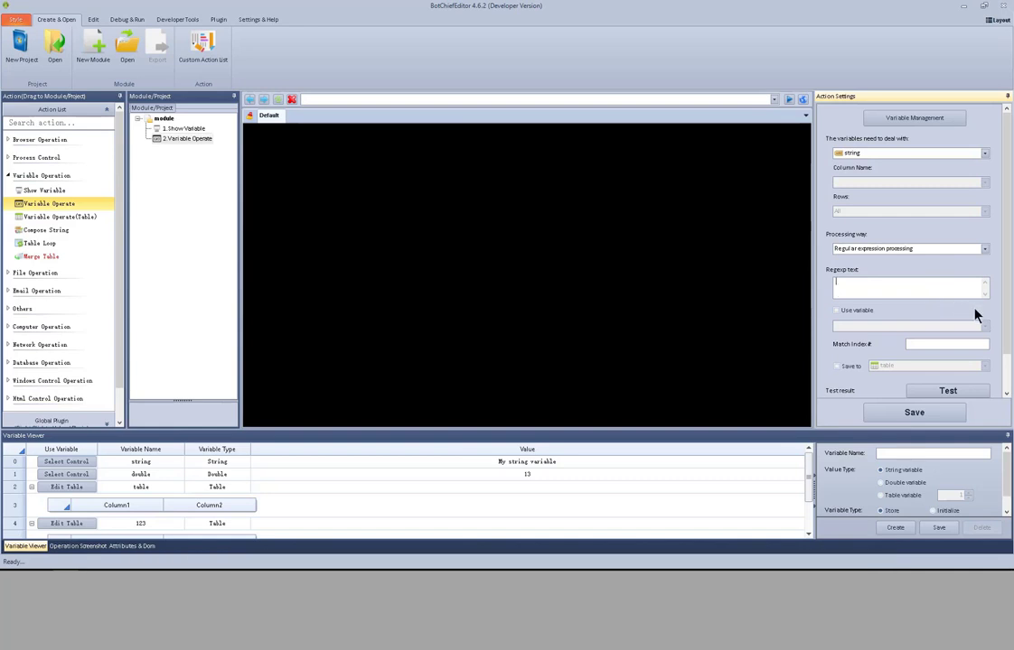
pyautogui.moveTo(1007, 316); pyautogui.dragTo(1009, 381)
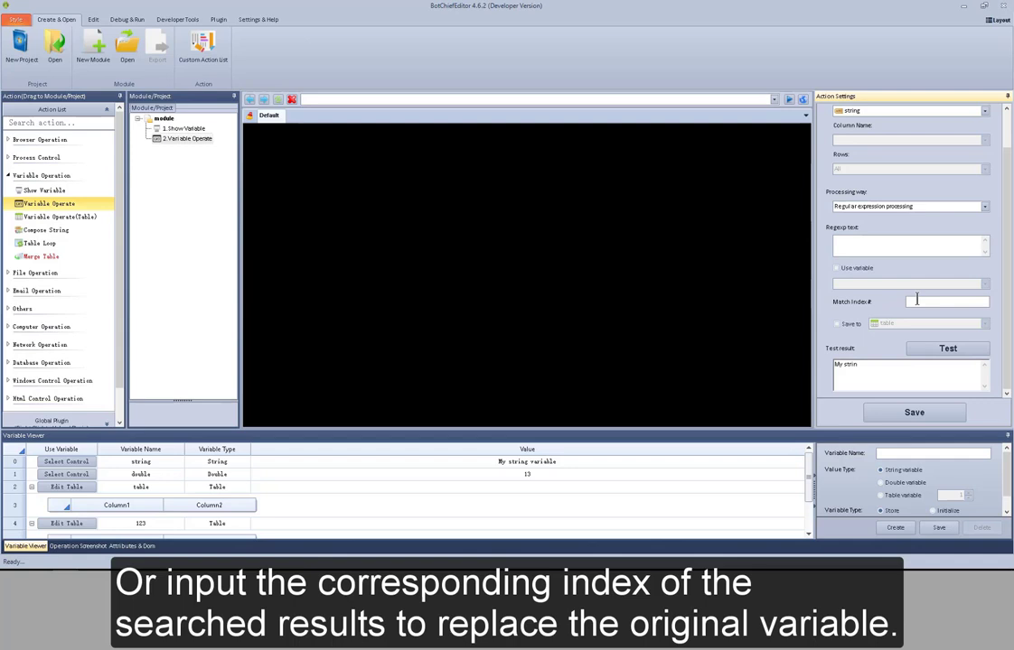
pyautogui.click(916, 299)
# - Switch the processing way to Random String with 1,2,3,4,5,6,7,8,9 as the first random source
pyautogui.click(985, 207)
pyautogui.click(919, 255)
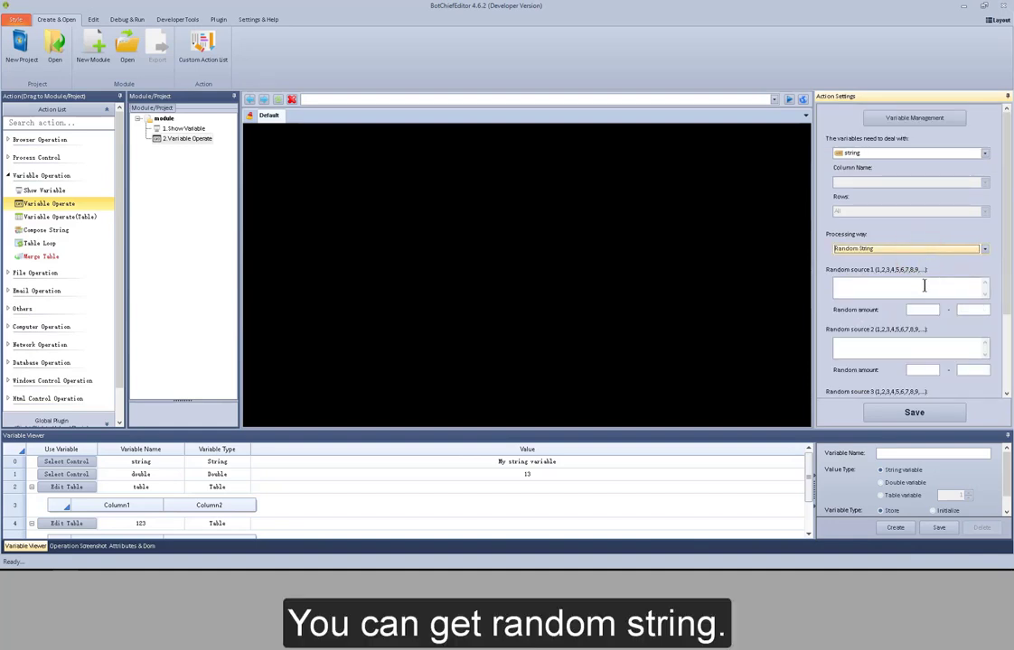
pyautogui.click(924, 285)
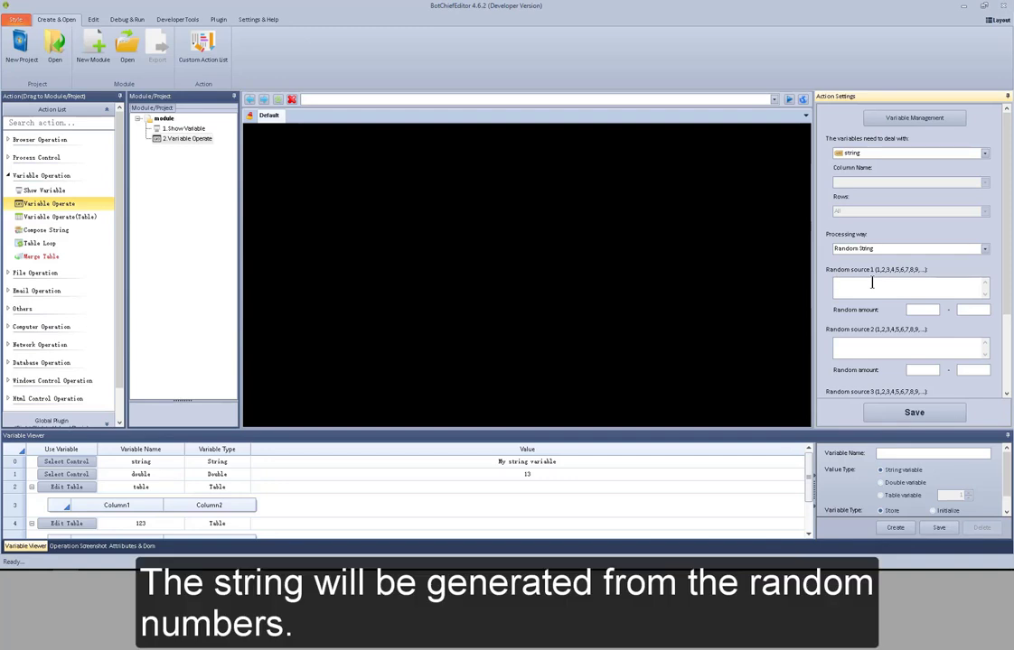
pyautogui.write('1,2,3,4,5,6,7,8,9')
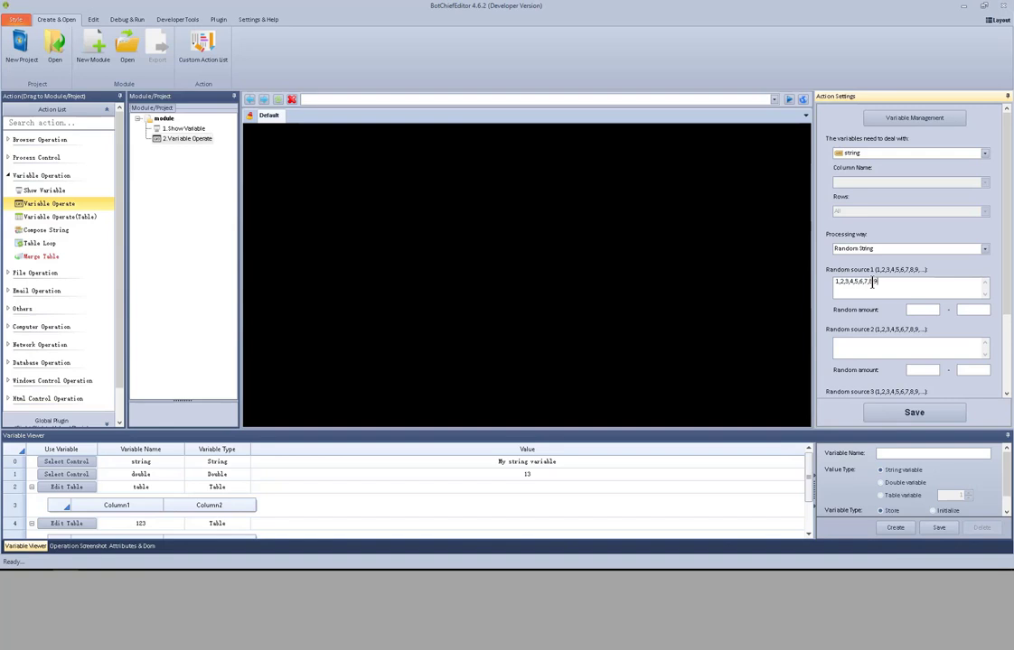
# - Enter a,b,c,d,e,f,g as the second random source
pyautogui.click(925, 310)
pyautogui.click(926, 342)
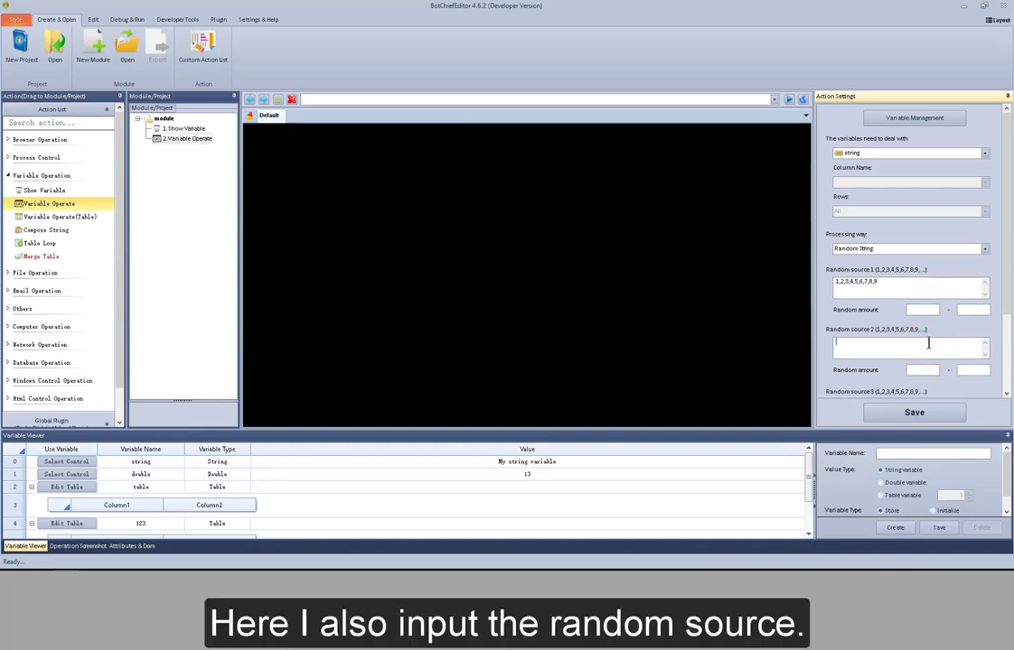
pyautogui.write('a,b,c')
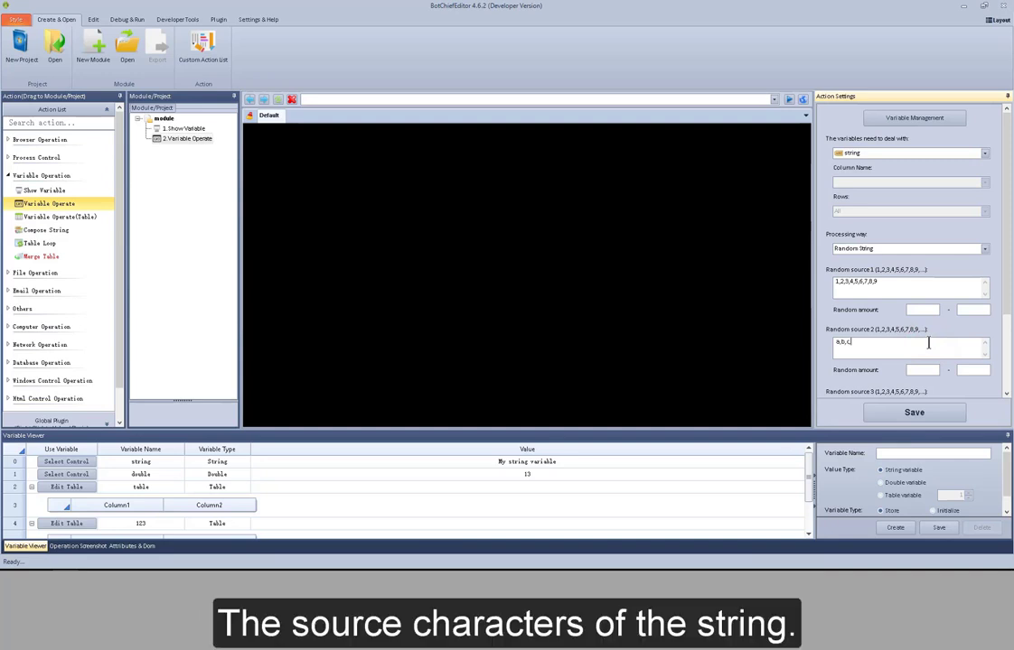
pyautogui.write(',d,e,f,g')
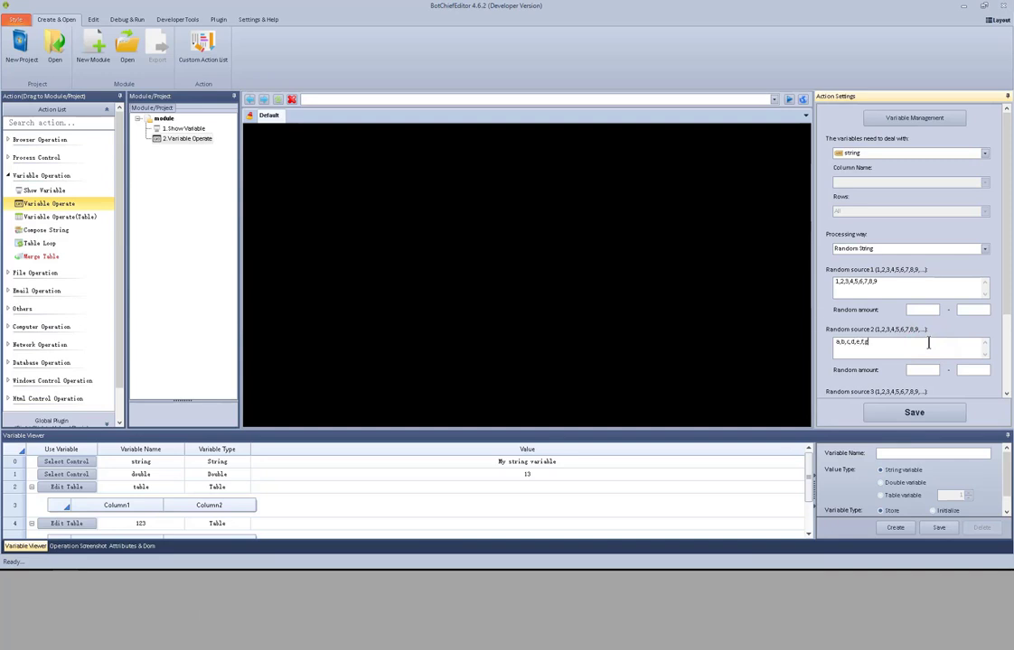
# - Set the random amount range to 2 – 2 for both the first and second random sources
pyautogui.click(931, 309)
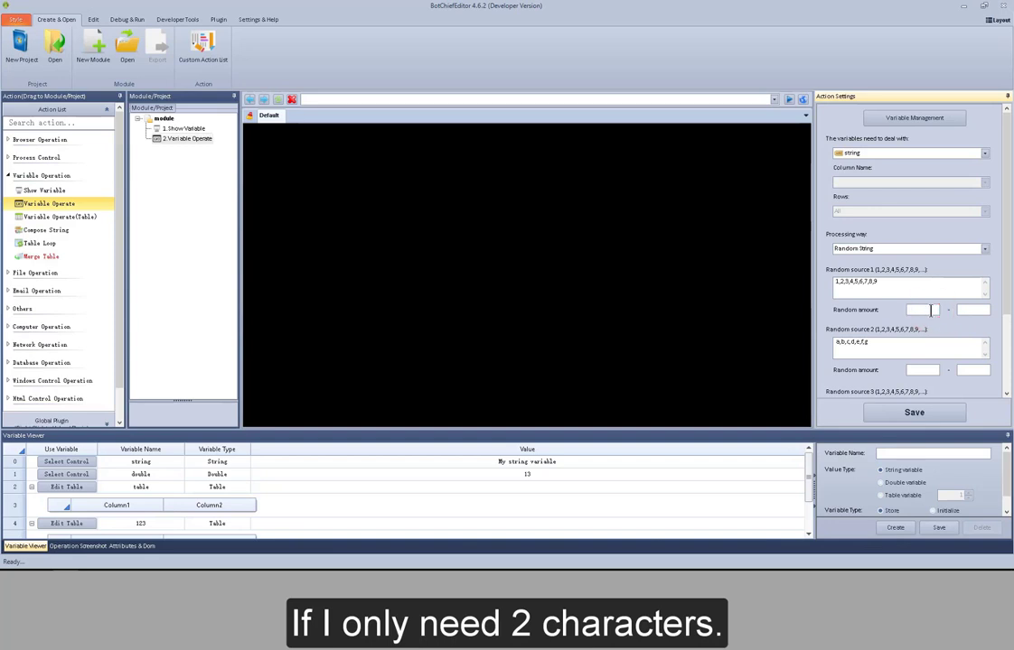
pyautogui.write('2')
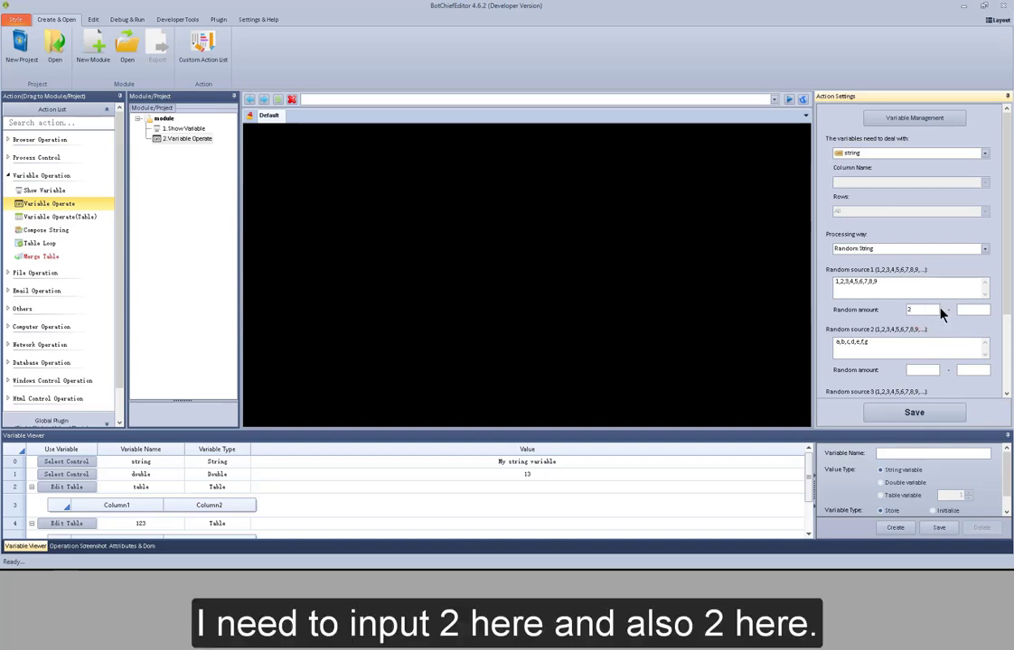
pyautogui.click(968, 310)
pyautogui.write('2')
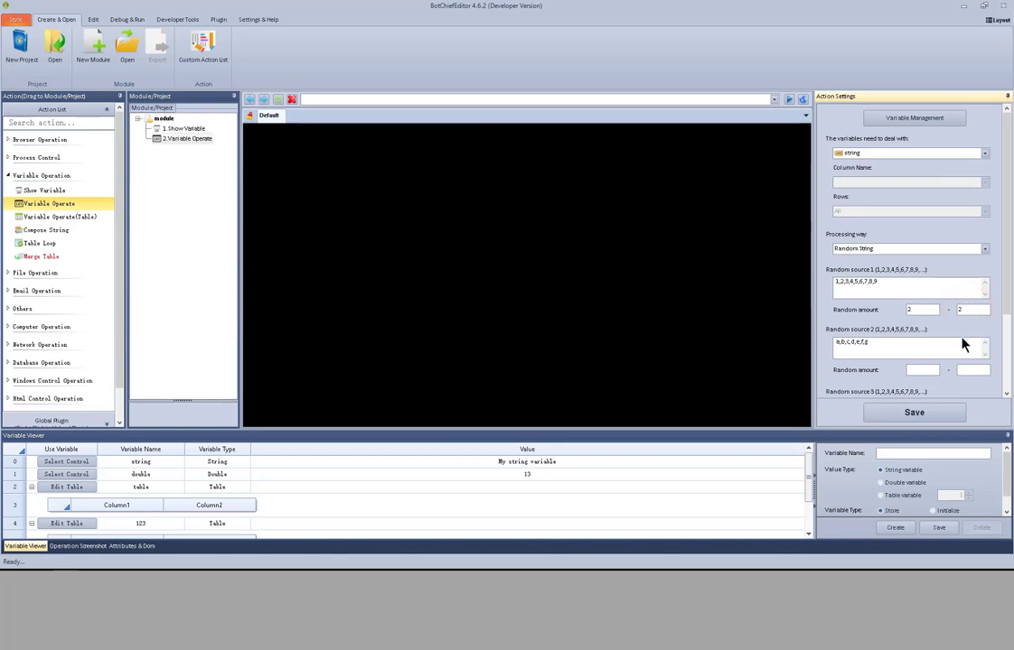
pyautogui.click(915, 369)
pyautogui.write('2')
pyautogui.click(968, 370)
pyautogui.write('2')
# - Test the random string generation twice
pyautogui.moveTo(1007, 281); pyautogui.dragTo(1009, 361)
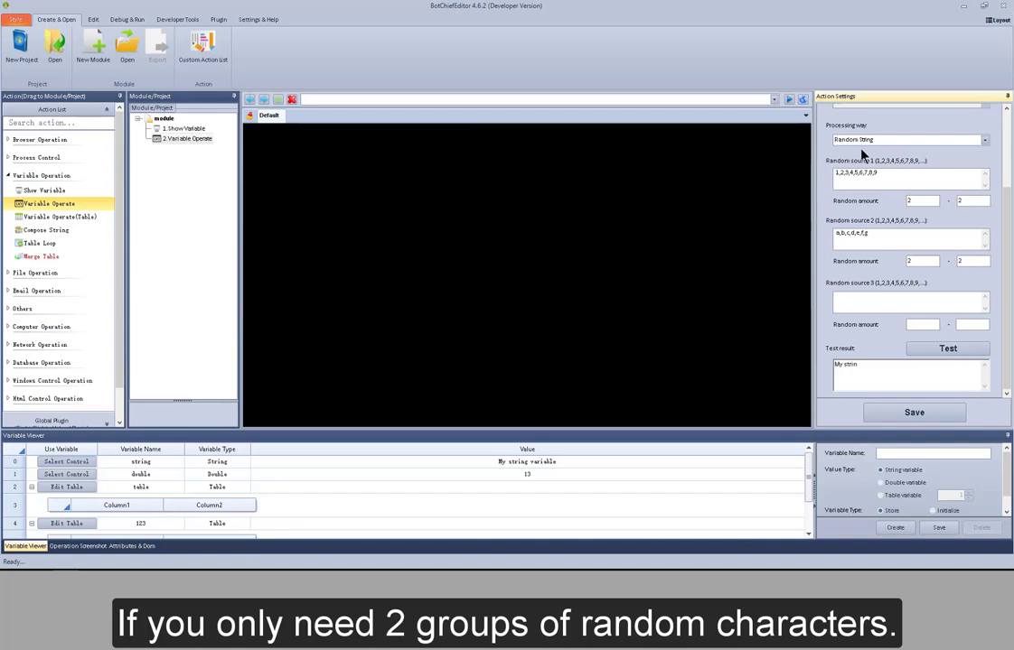
pyautogui.click(932, 351)
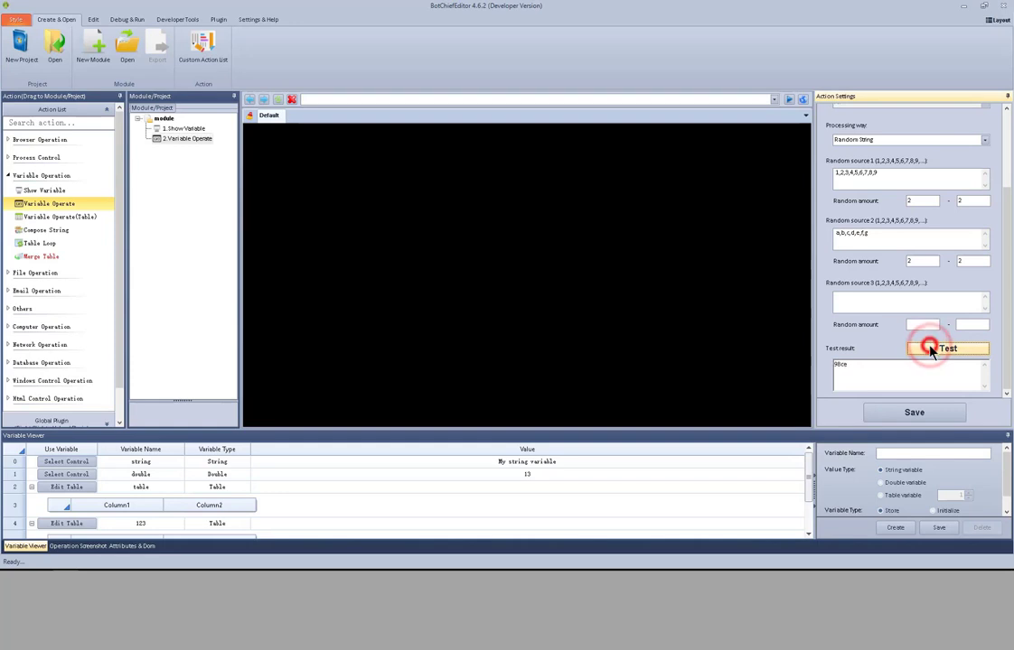
pyautogui.click(932, 351)
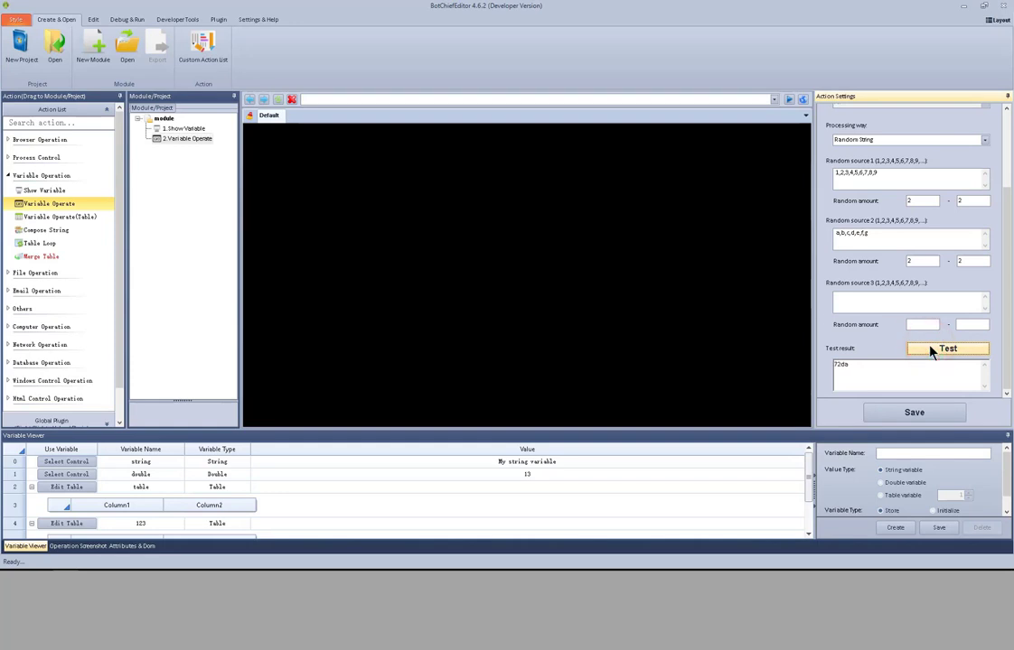
# - Switch the processing way to The GUID and test it several times
pyautogui.click(986, 141)
pyautogui.click(903, 193)
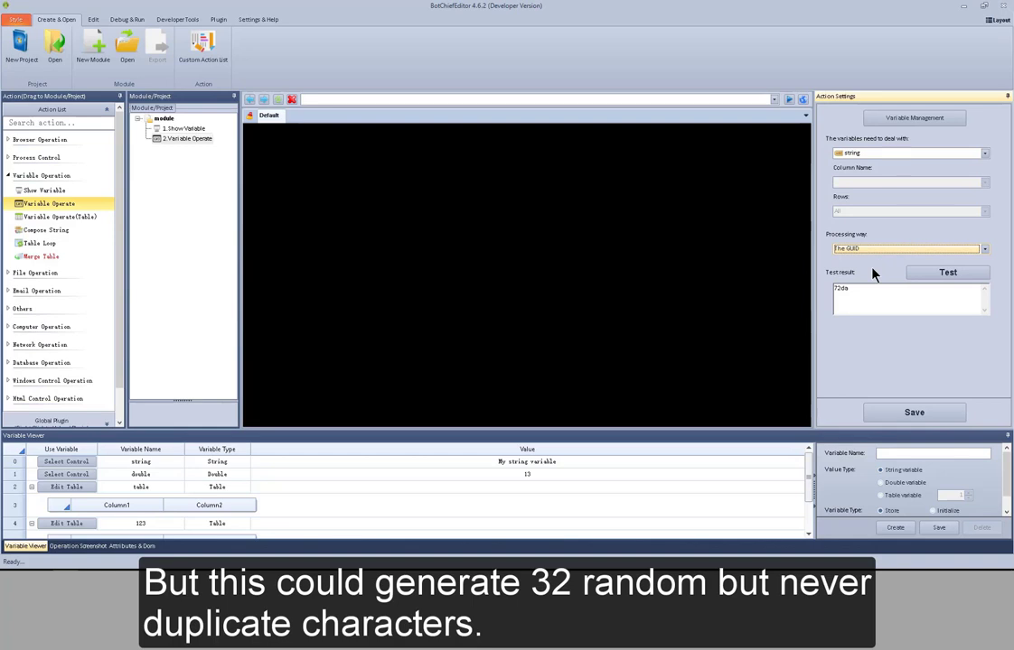
pyautogui.click(923, 274)
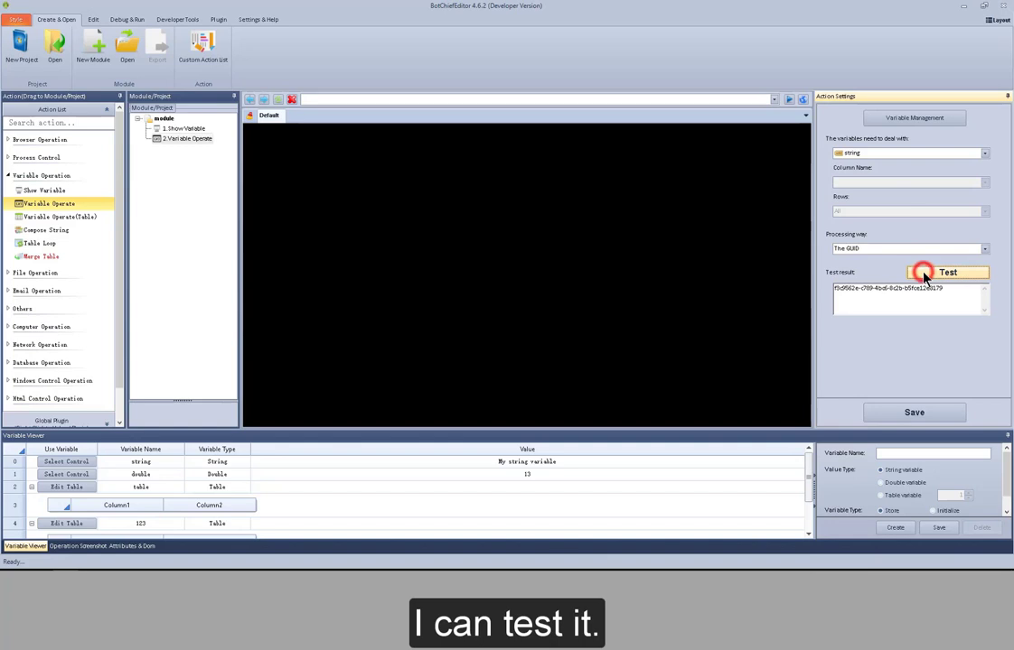
pyautogui.click(923, 273)
pyautogui.click(923, 274)
pyautogui.click(923, 274)
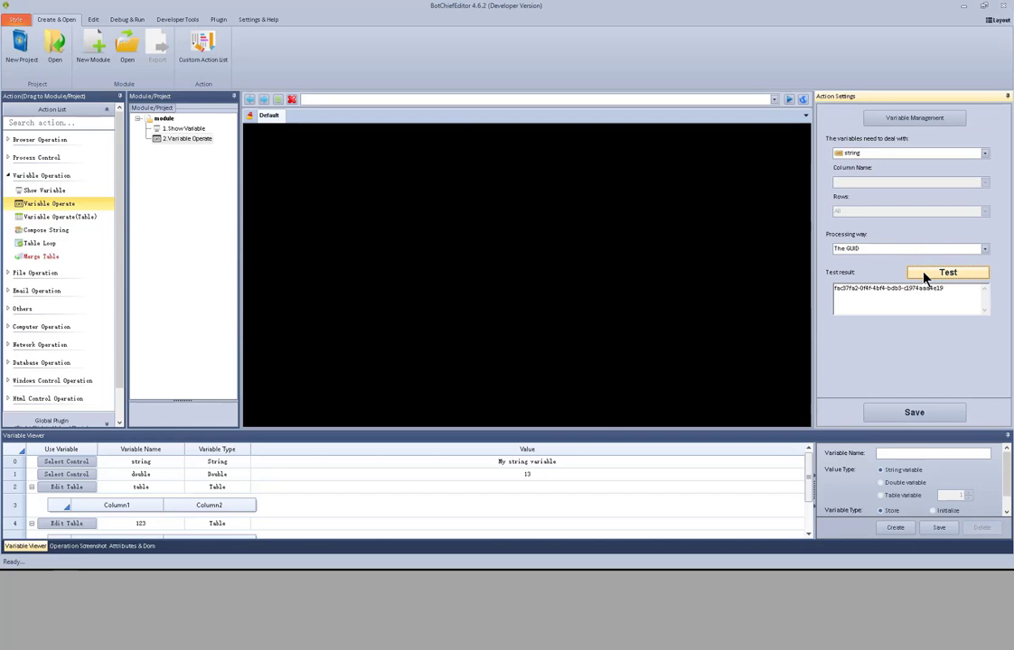
# - Switch the processing way to Appends the string and try its Use variable and Use special string options
pyautogui.click(985, 248)
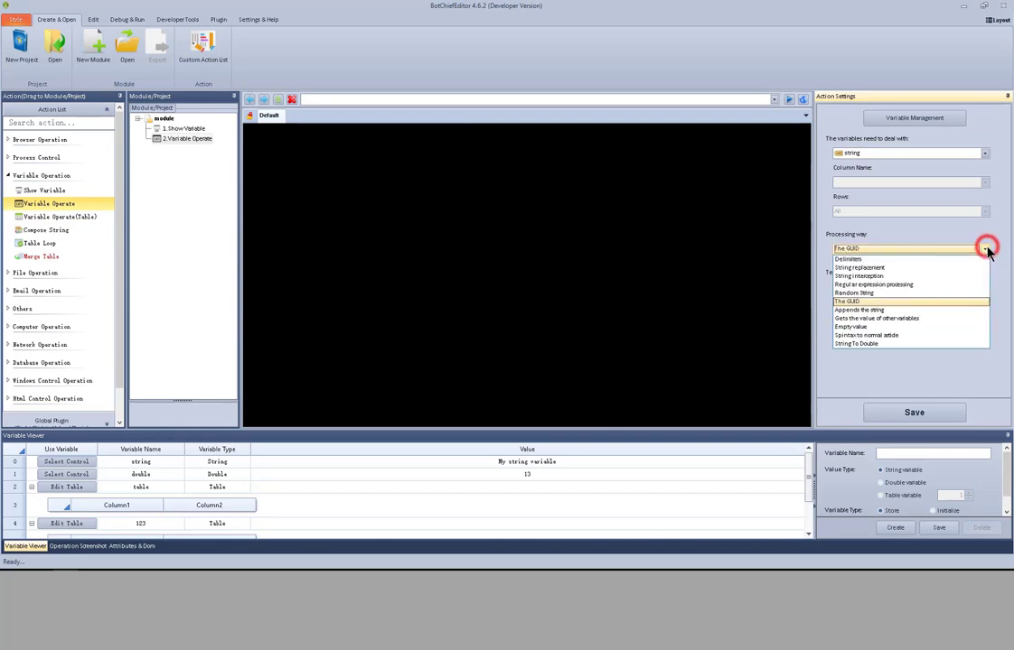
pyautogui.click(923, 313)
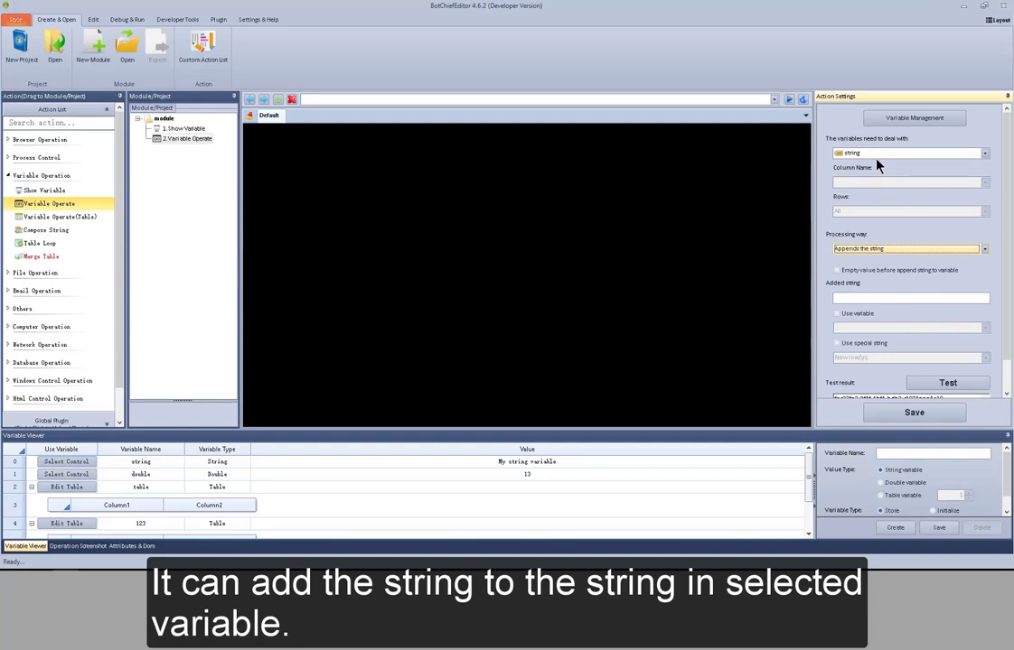
pyautogui.click(869, 296)
pyautogui.click(866, 313)
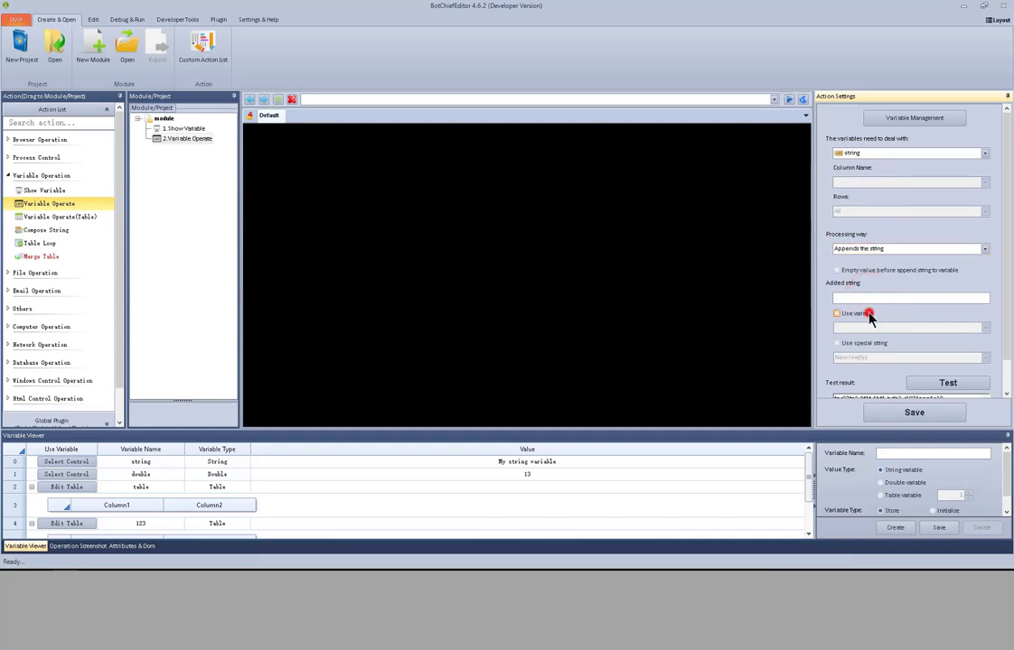
pyautogui.click(866, 314)
pyautogui.click(1002, 316)
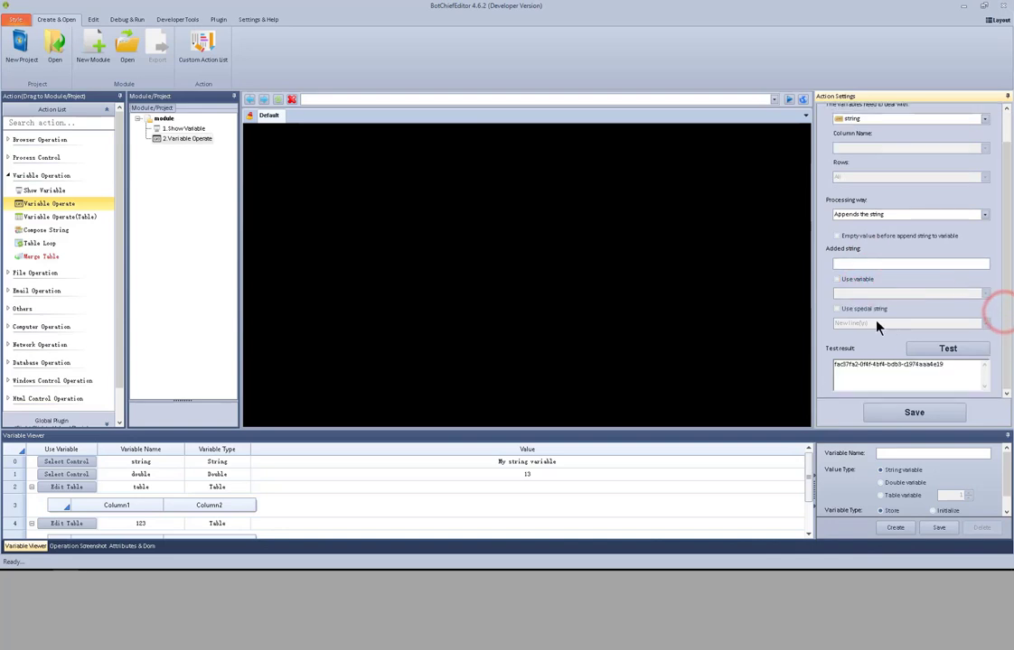
pyautogui.click(856, 311)
pyautogui.click(984, 323)
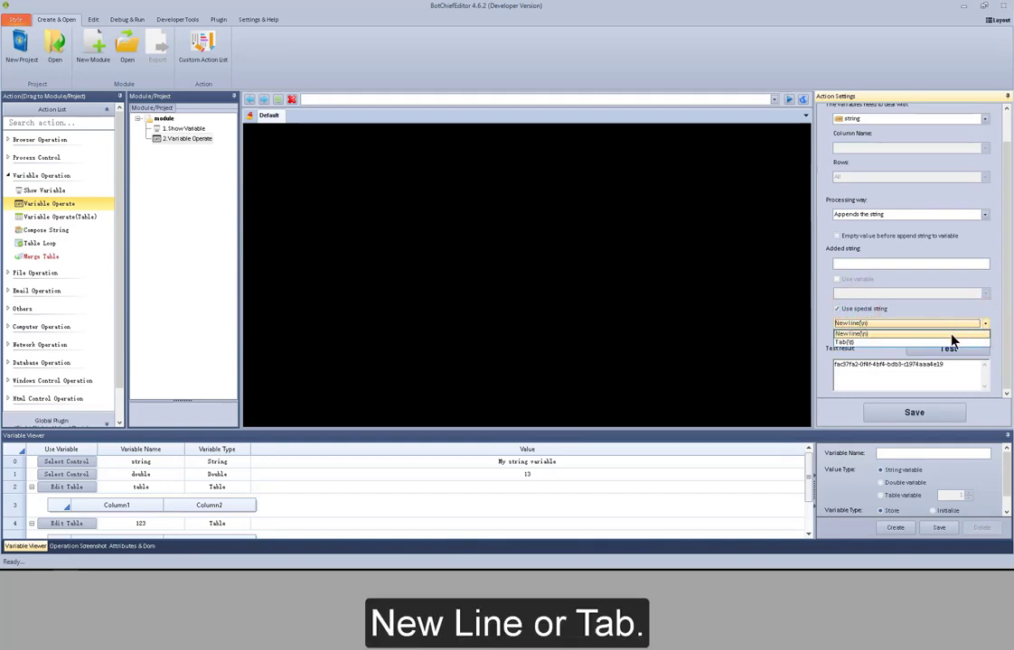
pyautogui.click(849, 309)
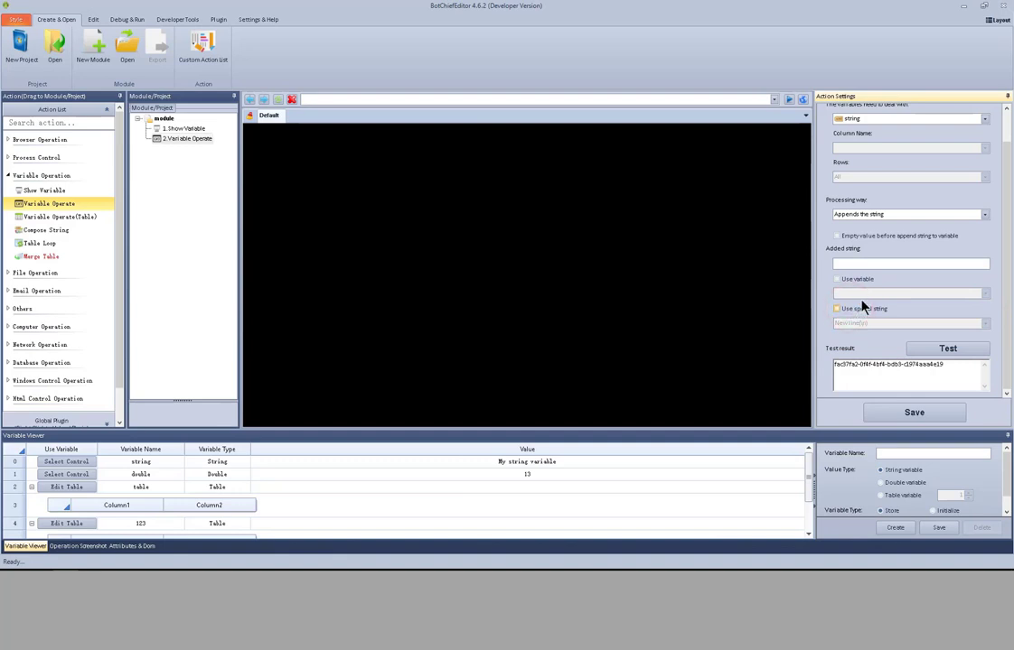
# - Switch the processing way to Gets the value of other variables, using Column1 of the table variable
pyautogui.click(984, 214)
pyautogui.click(940, 285)
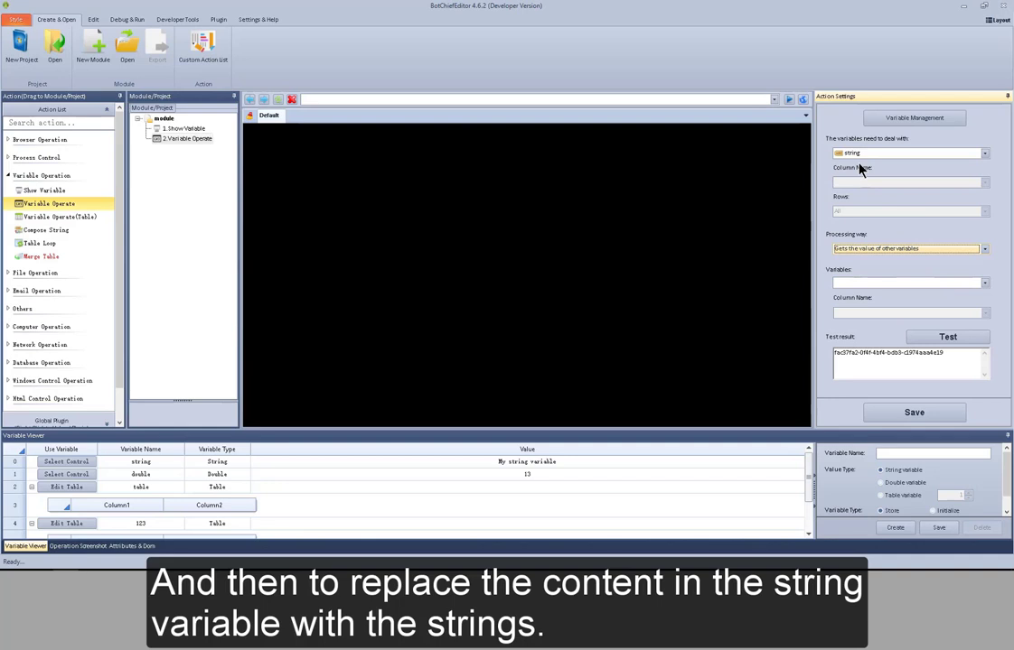
pyautogui.click(985, 285)
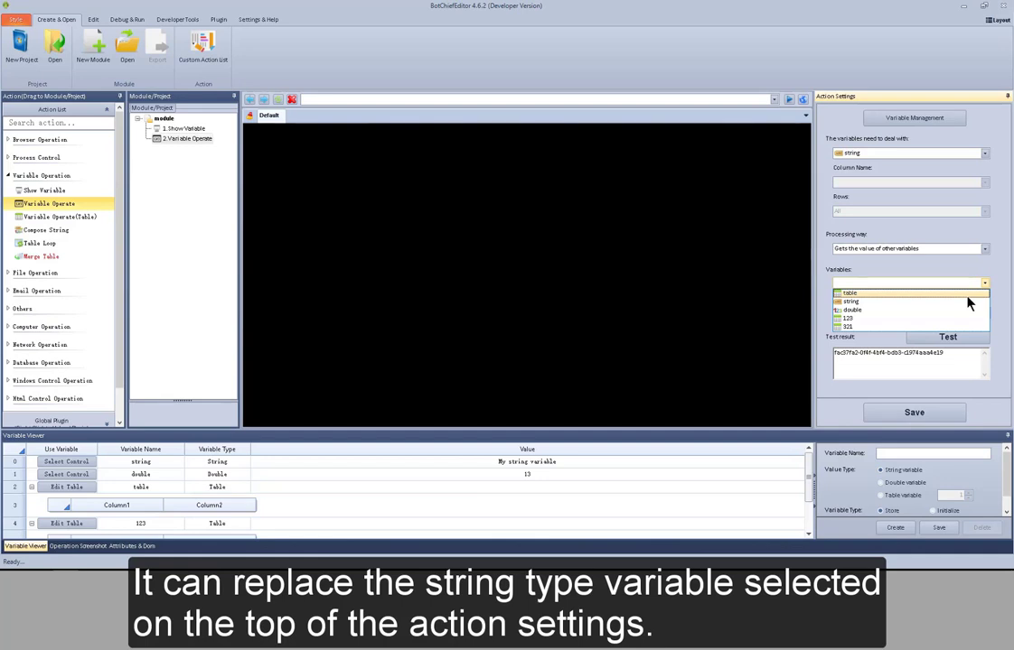
pyautogui.click(967, 292)
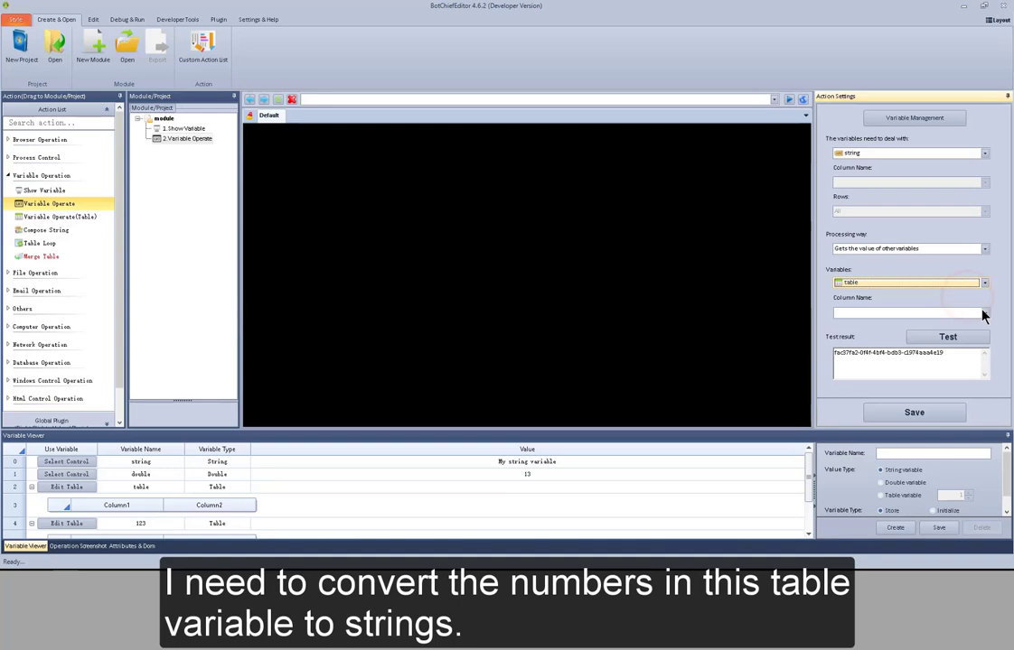
pyautogui.click(984, 314)
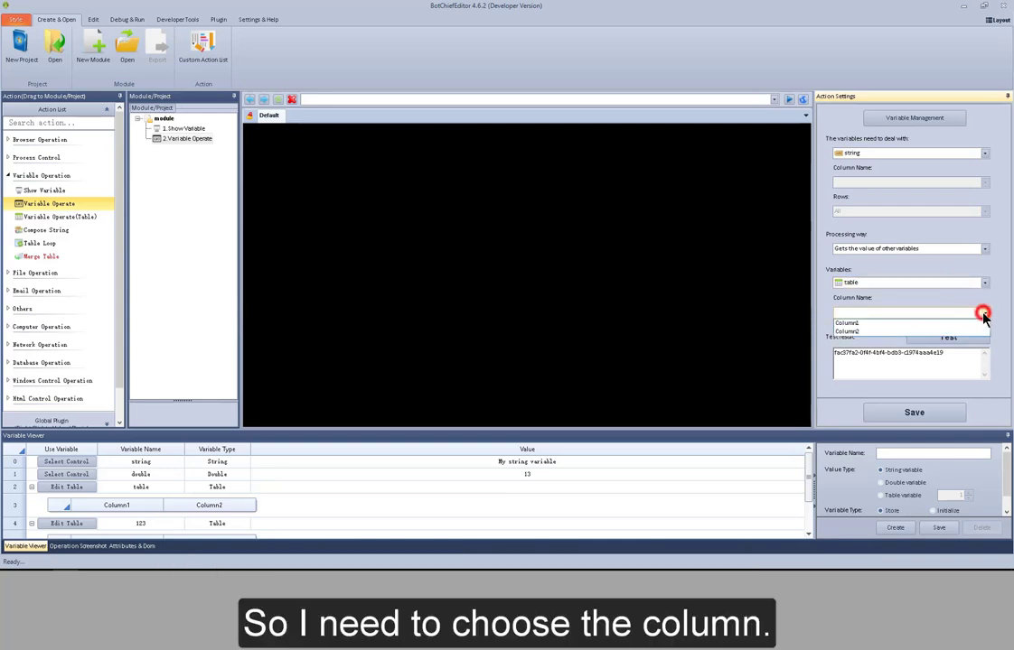
pyautogui.click(981, 323)
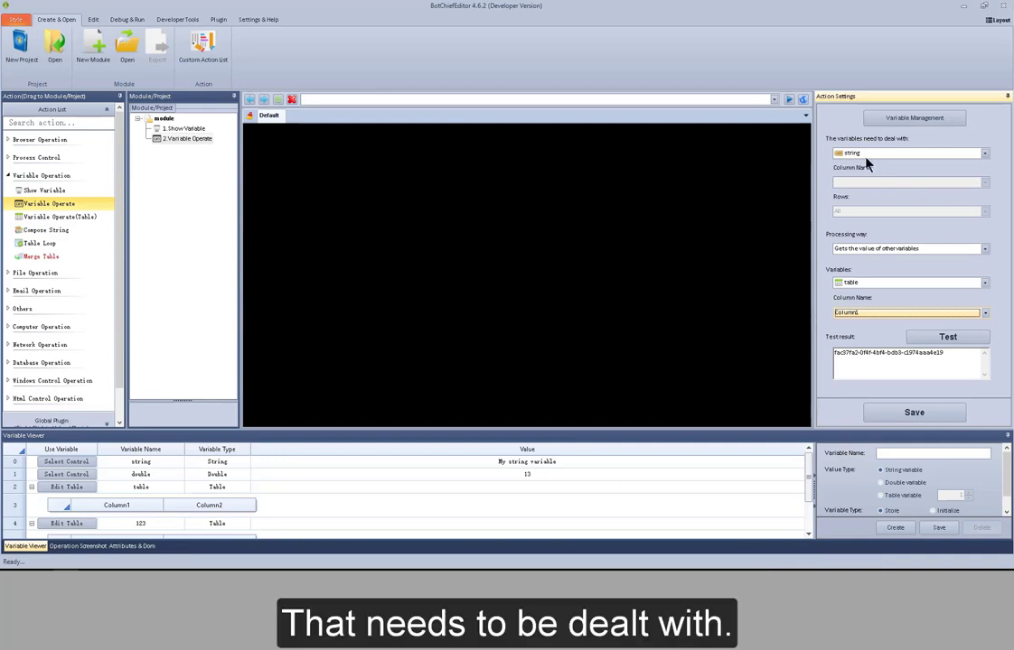
# - Switch the processing way to Empty value
pyautogui.click(985, 249)
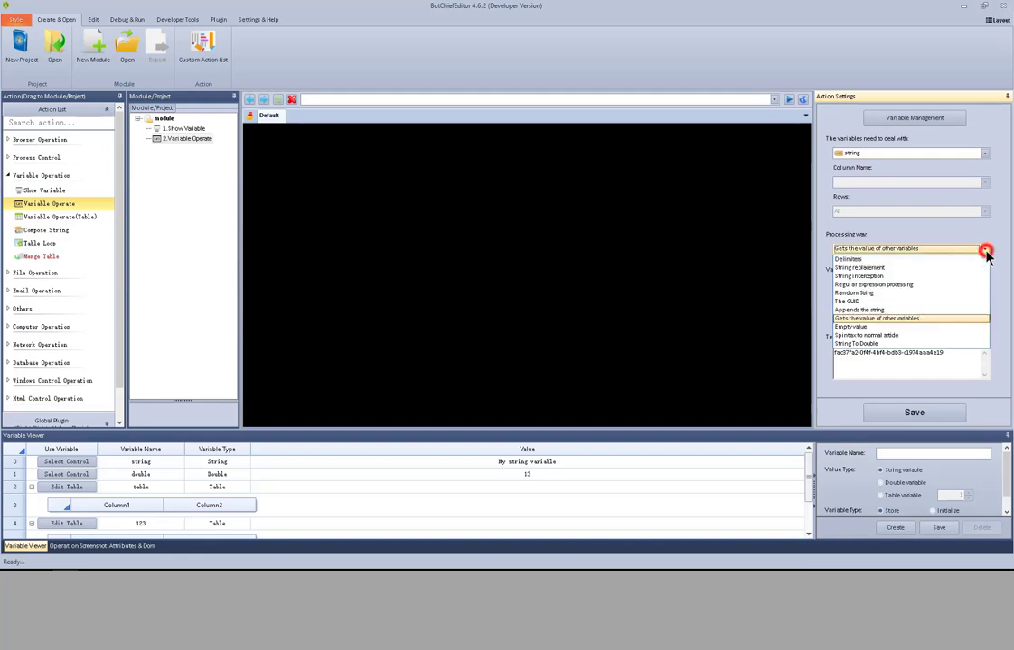
pyautogui.click(909, 327)
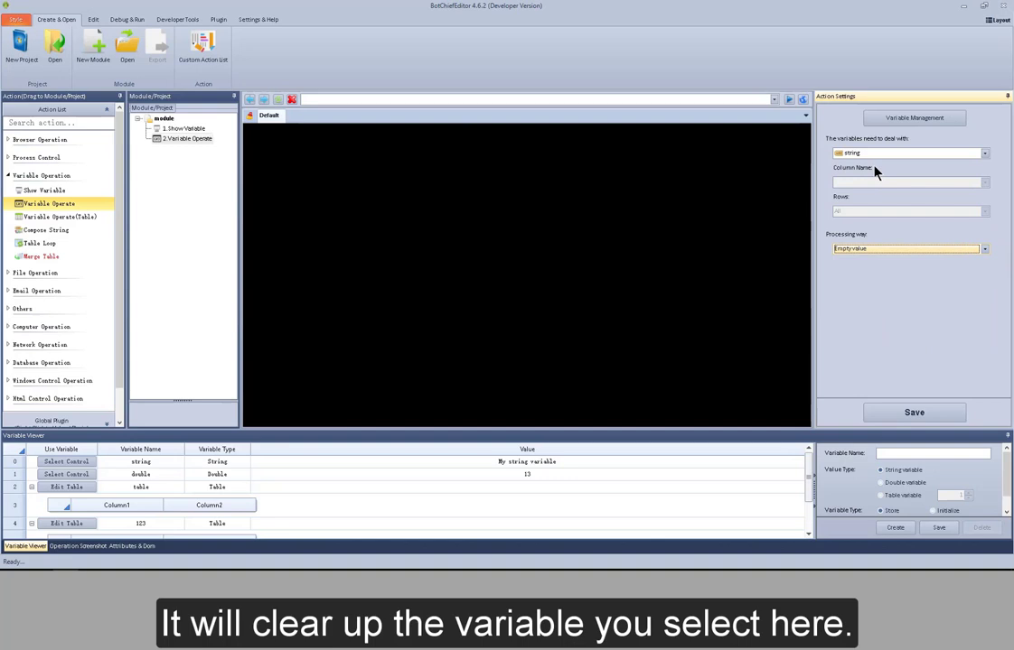
# - Switch the processing way to Spintax to normal article
pyautogui.click(985, 249)
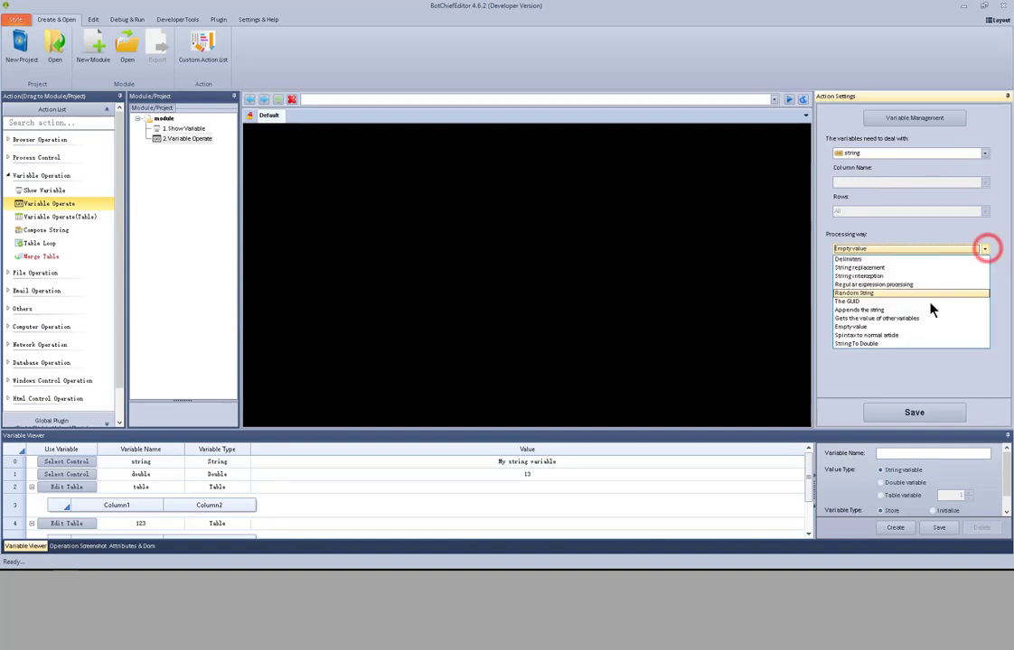
pyautogui.click(913, 336)
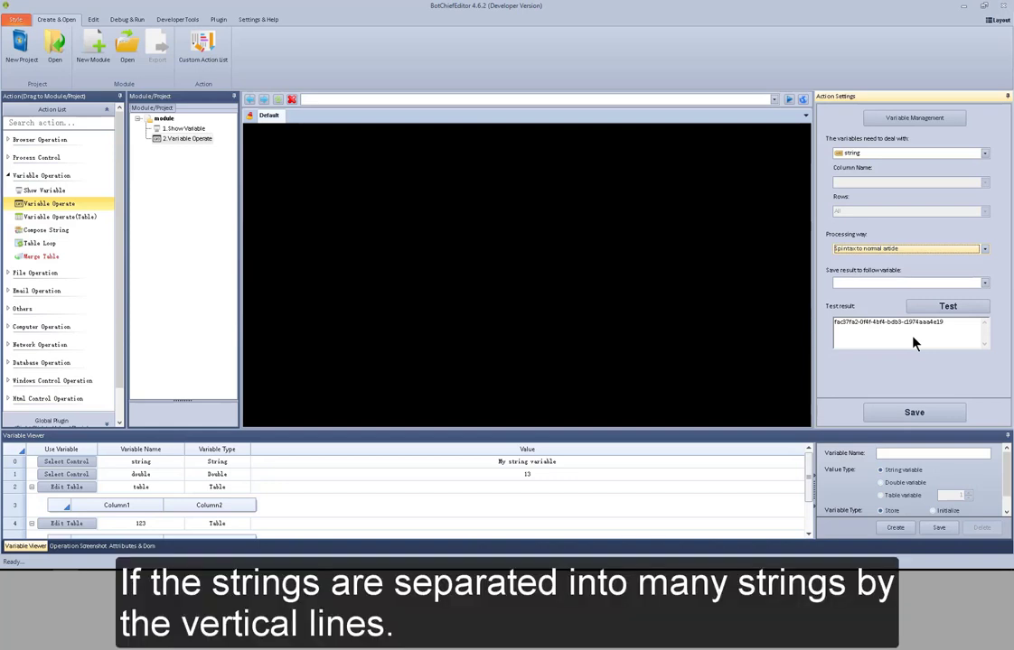
# - Set the string variable's value to {asd|qweqwe|123} and test the spintax conversion twice
pyautogui.click(557, 464)
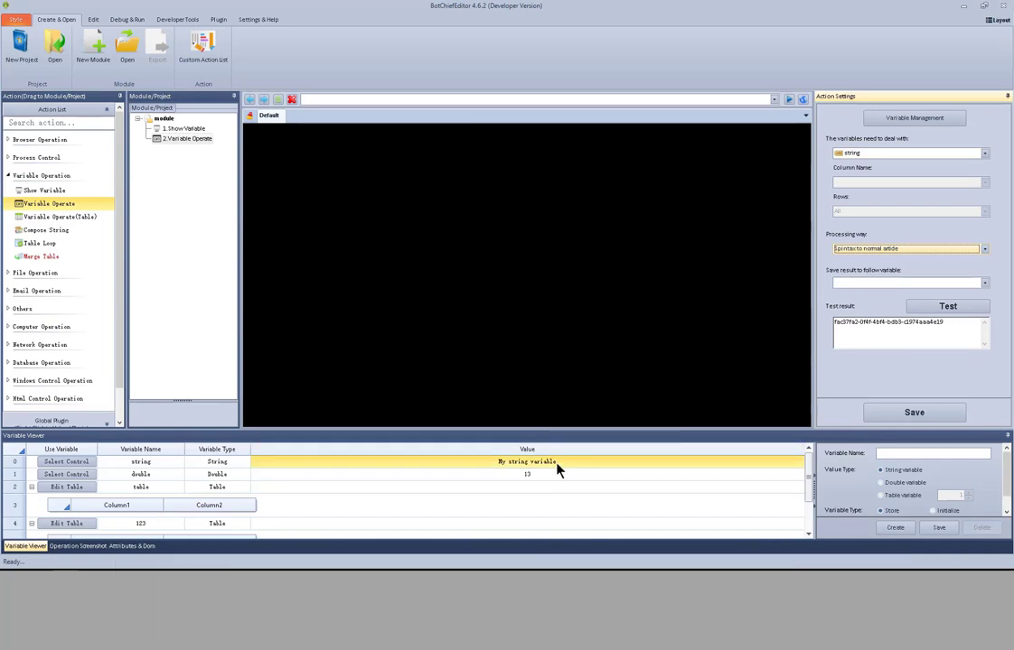
pyautogui.click(558, 464)
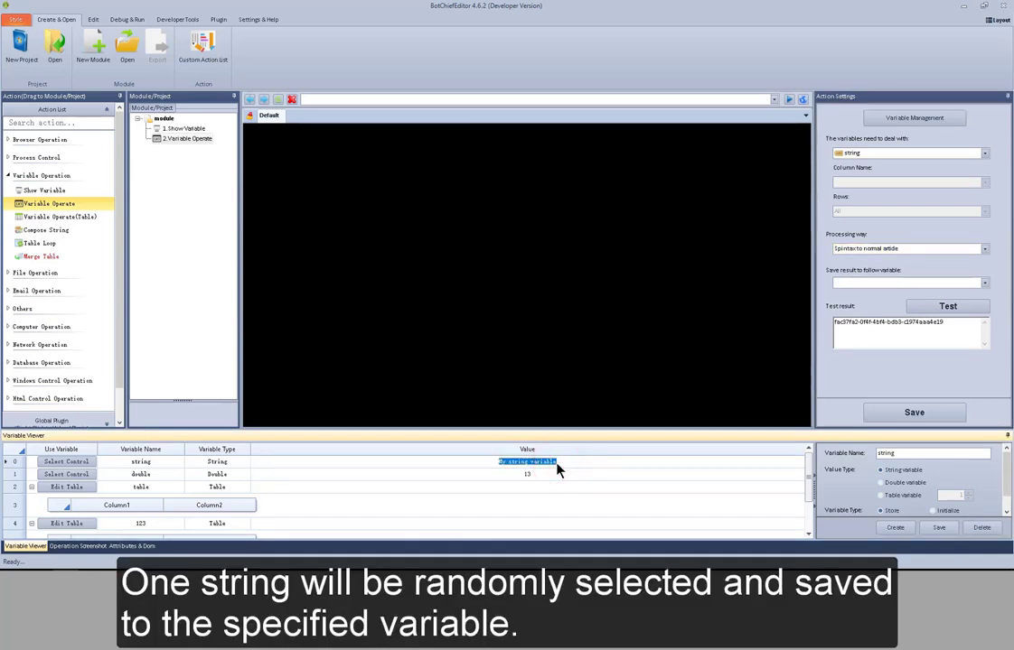
pyautogui.write('{}')
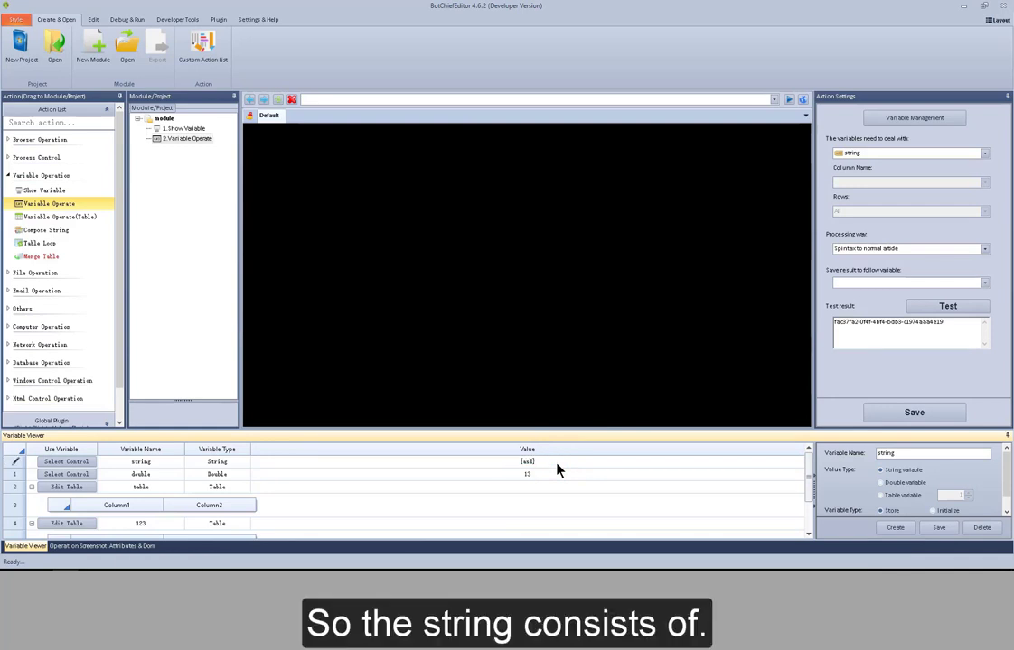
pyautogui.write('asd|')
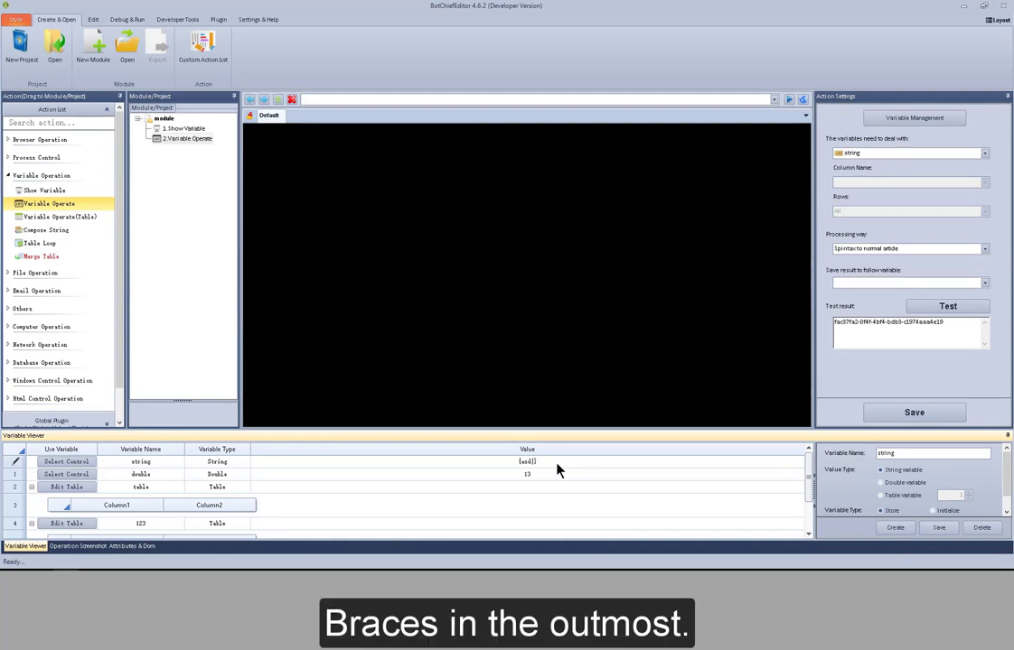
pyautogui.write('qweqwe|123')
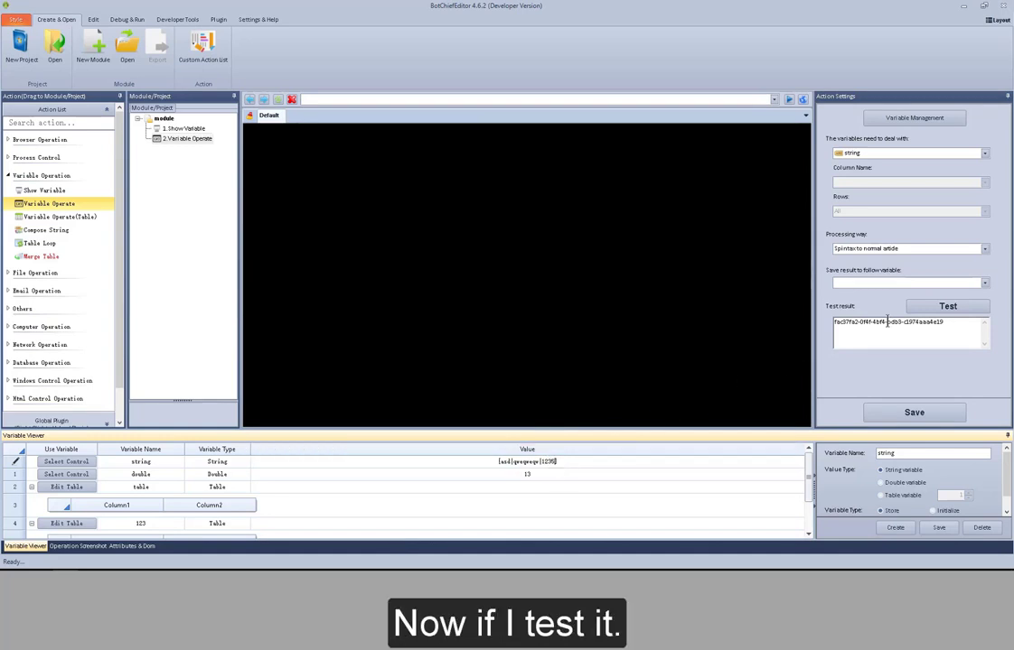
pyautogui.click(955, 311)
pyautogui.click(955, 310)
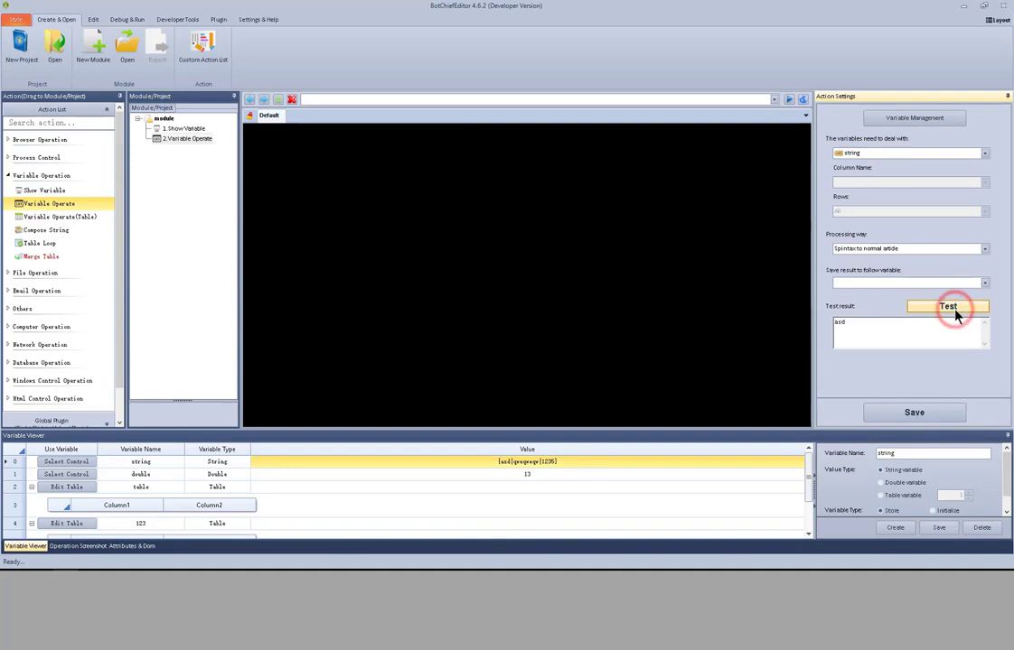
# - Set the processing way to String To Double, saving to the double variable, and save the action settings
pyautogui.click(984, 249)
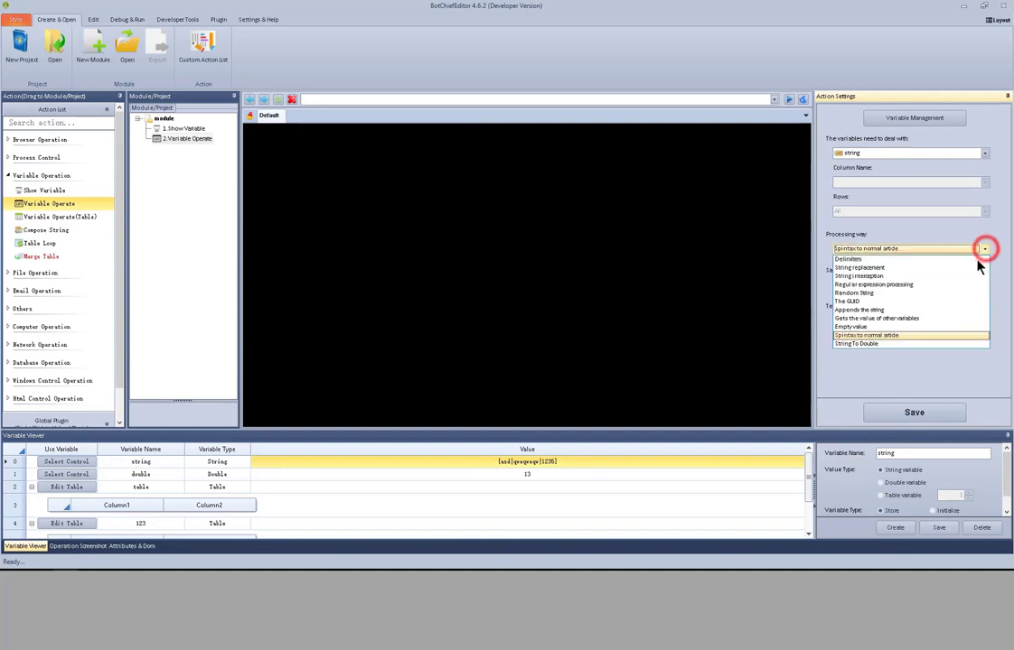
pyautogui.click(931, 344)
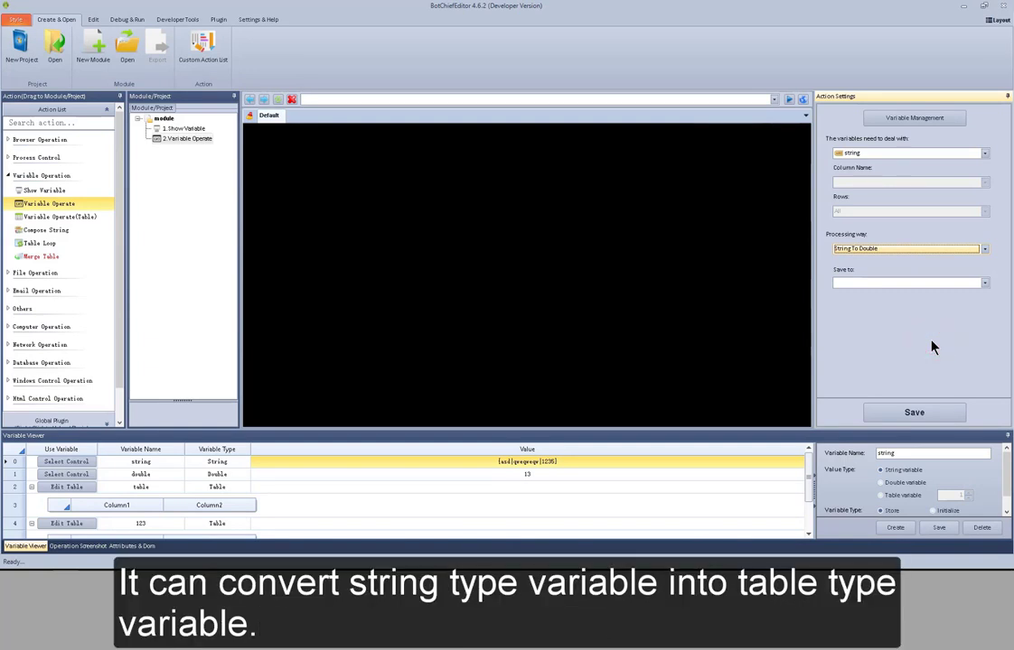
pyautogui.click(910, 282)
pyautogui.click(906, 292)
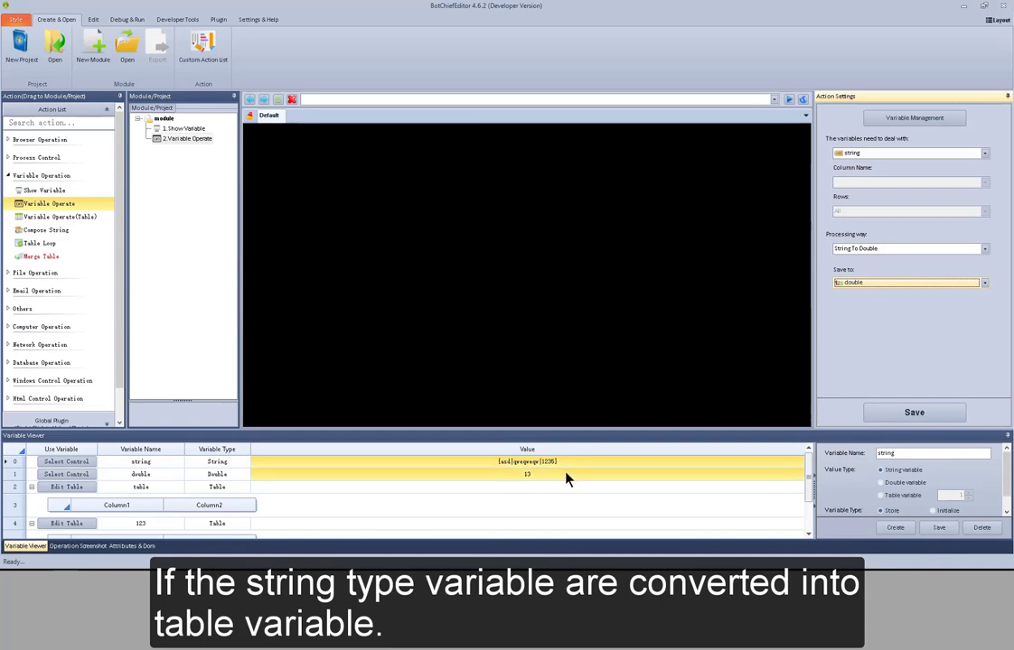
pyautogui.click(904, 412)
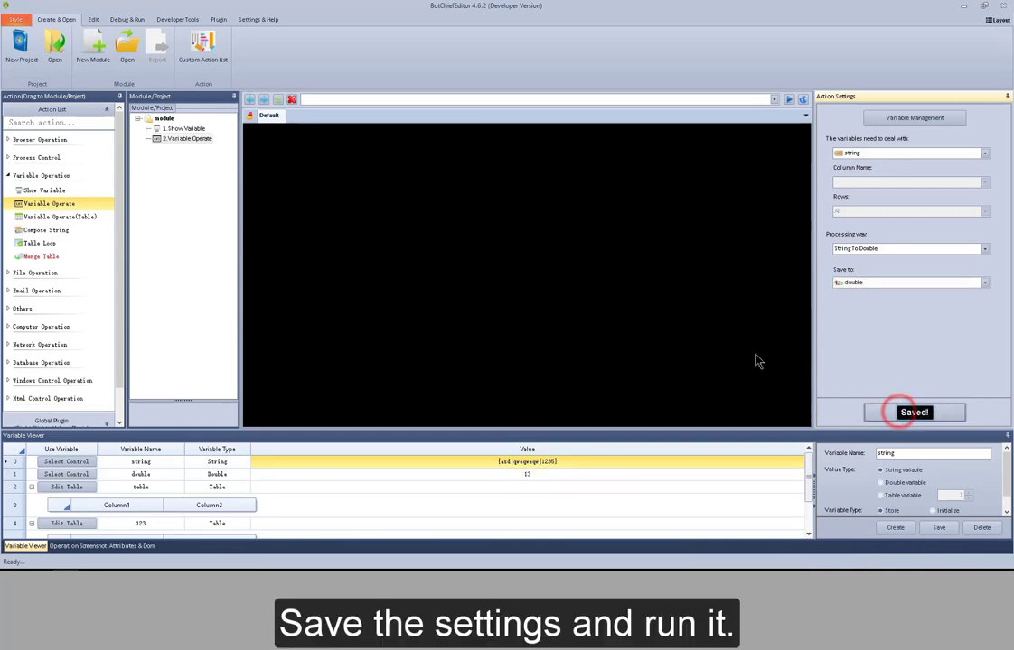
# - Run the Variable Operate action from the module tree
pyautogui.rightClick(204, 139)
pyautogui.click(216, 143)
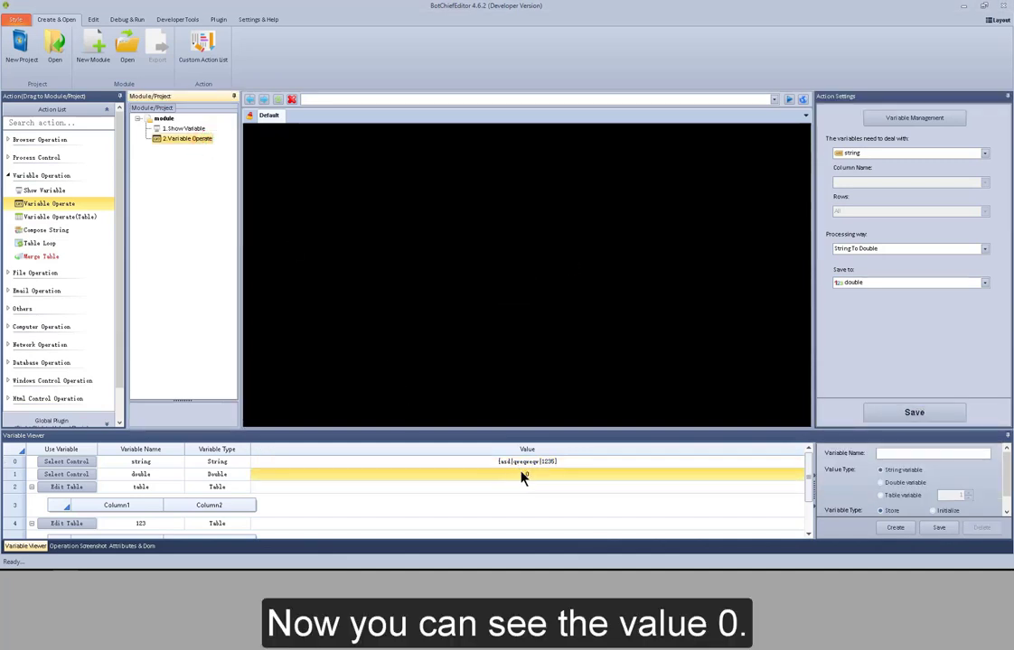
# - Change the variable to deal with in the Variable Operate action to table
pyautogui.click(984, 154)
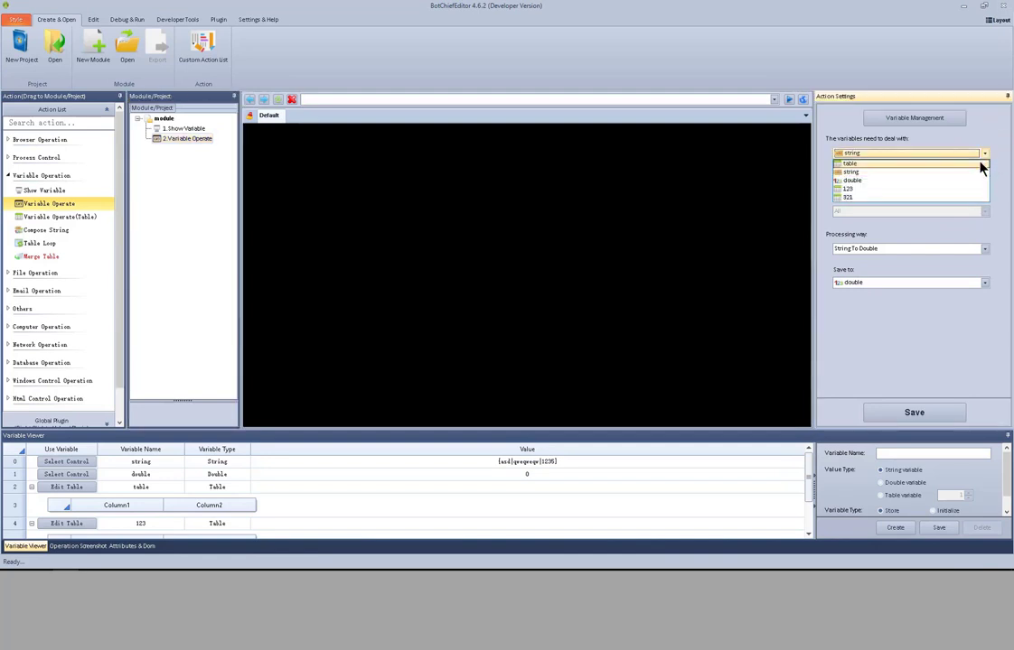
pyautogui.click(982, 165)
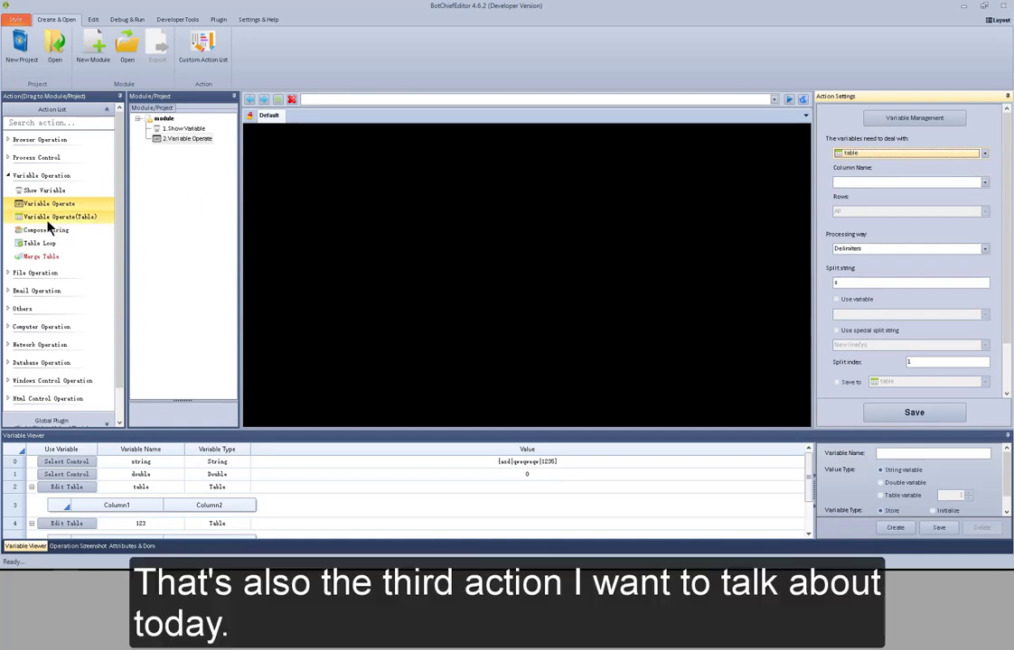
# - Add a Variable Operate(Table) action to the module, targeting the table variable's Column1
pyautogui.moveTo(49, 225); pyautogui.dragTo(180, 163)
pyautogui.click(984, 152)
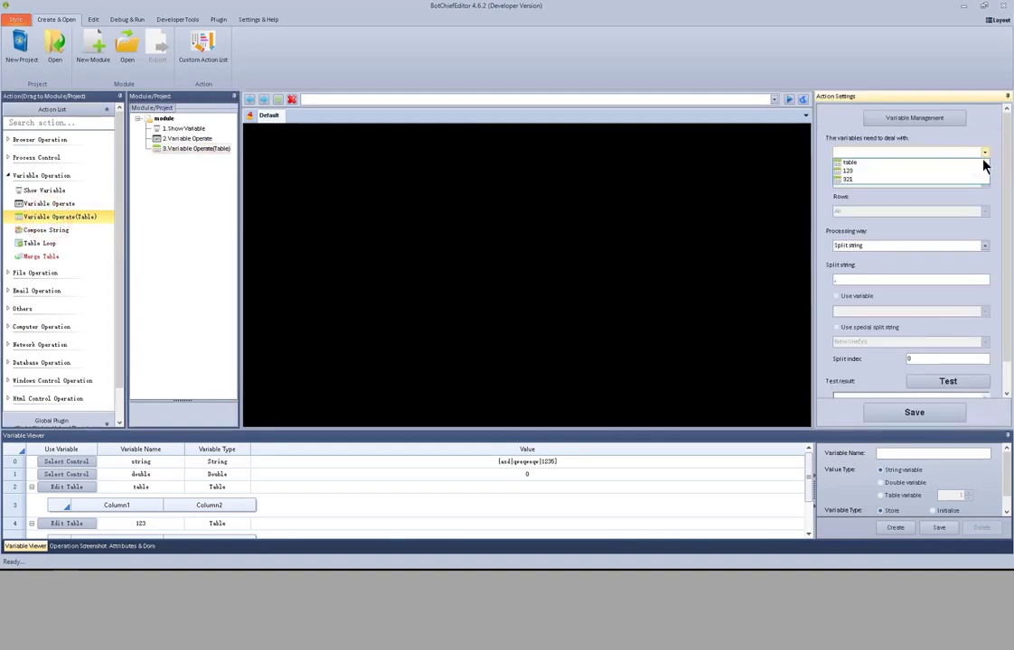
pyautogui.click(983, 163)
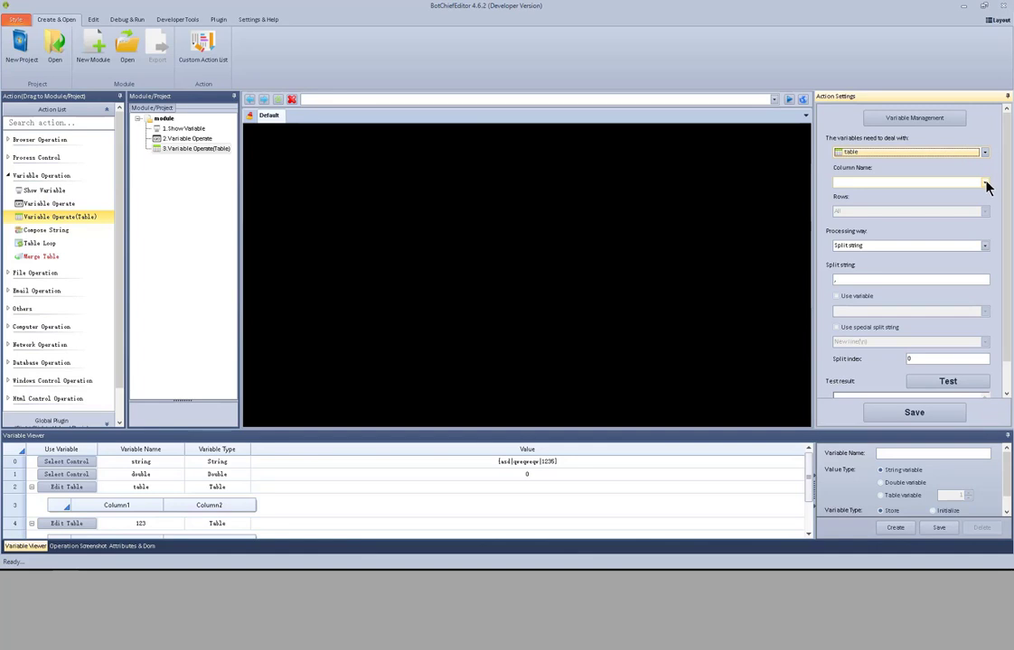
pyautogui.click(985, 183)
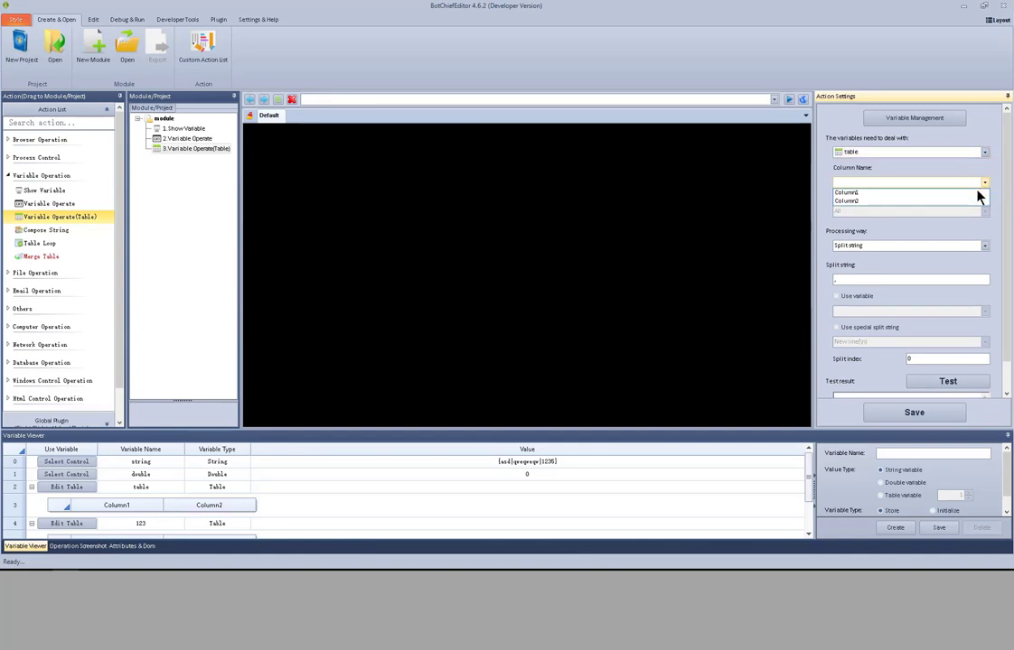
pyautogui.click(978, 193)
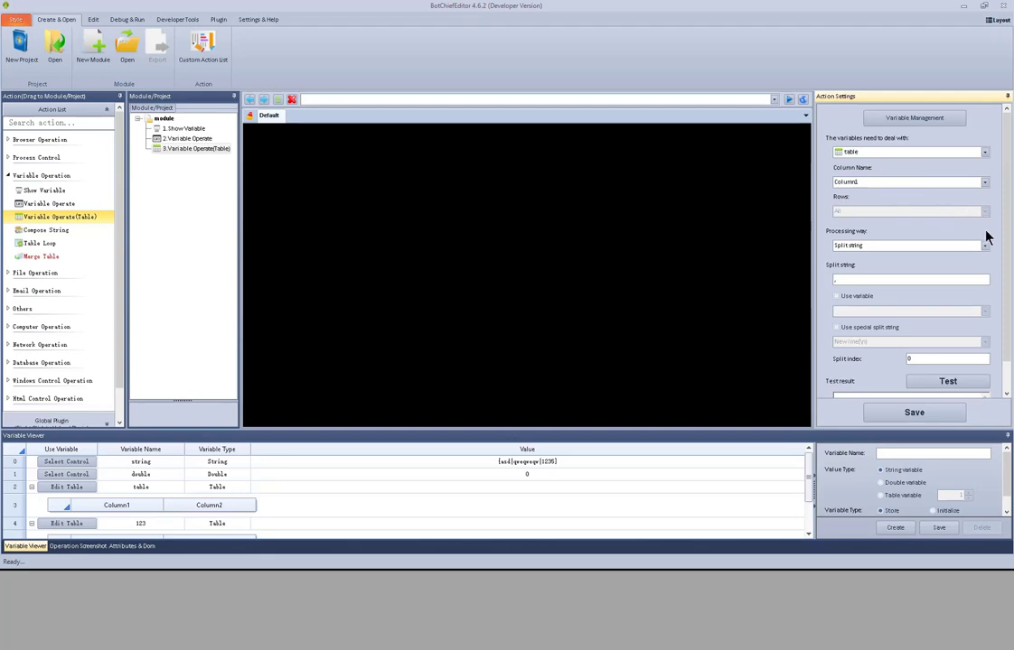
# - Set the table action's processing way to Add a row
pyautogui.scroll(-1, 998, 239)
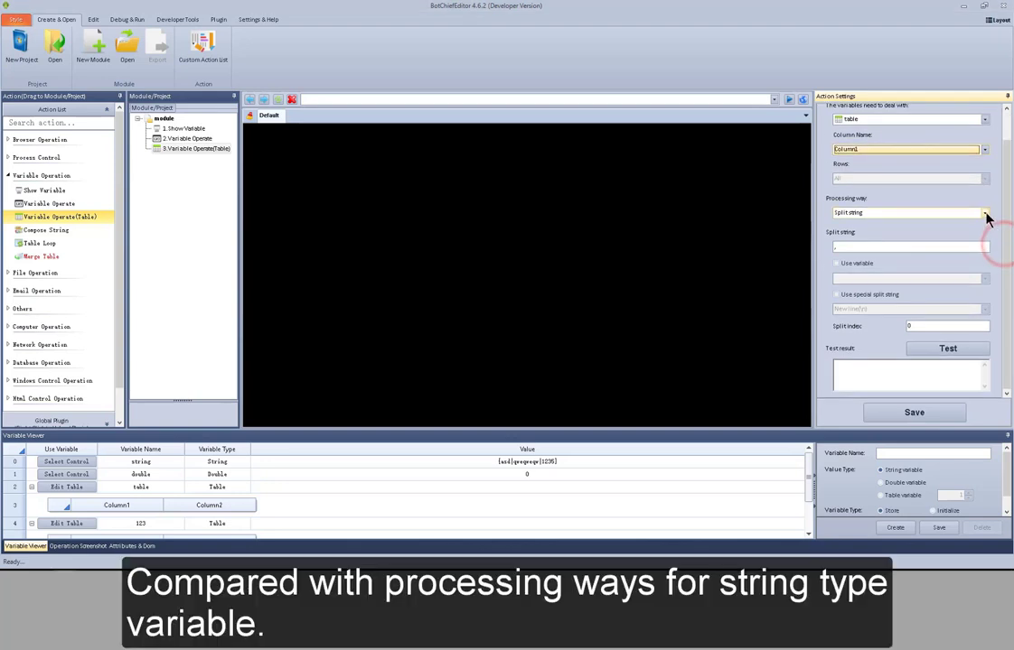
pyautogui.click(985, 213)
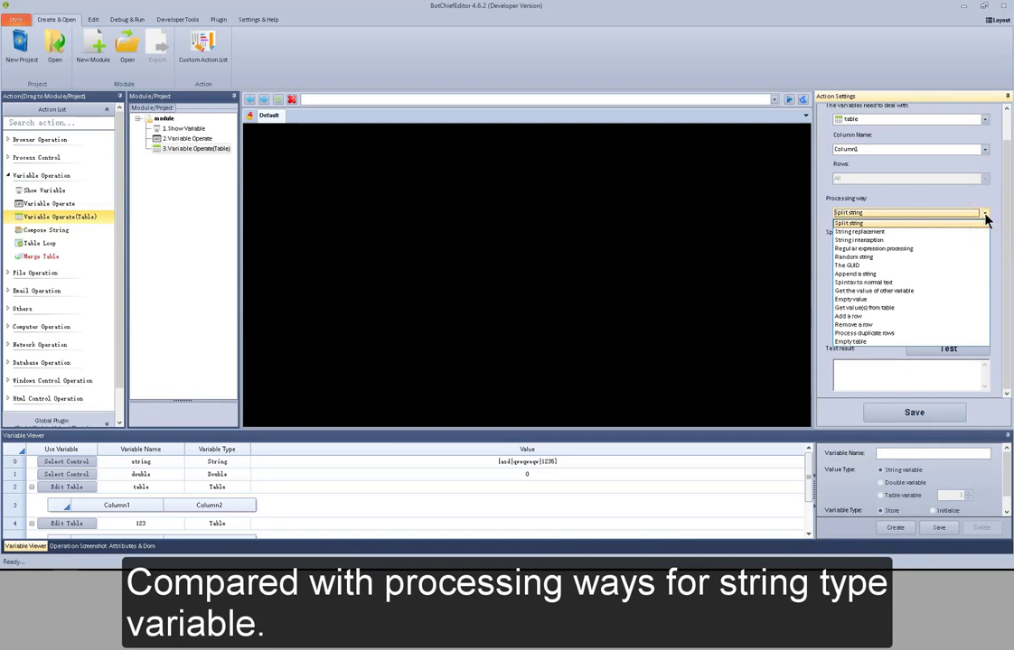
pyautogui.click(876, 318)
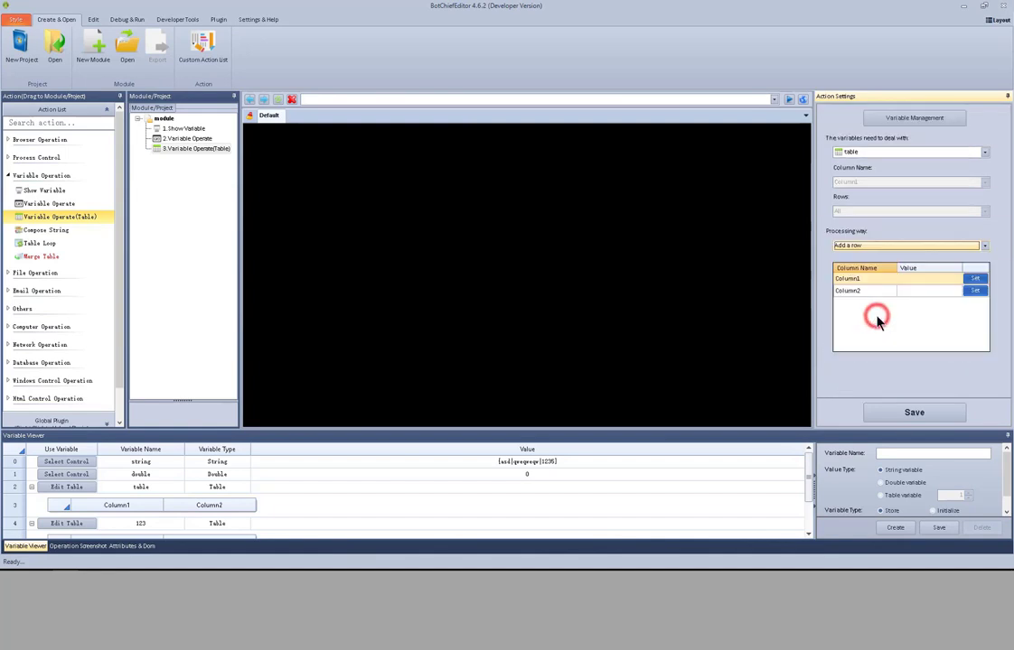
# - Open the variable picker for Column1's new row value and close the Add Row dialog without choosing
pyautogui.click(978, 280)
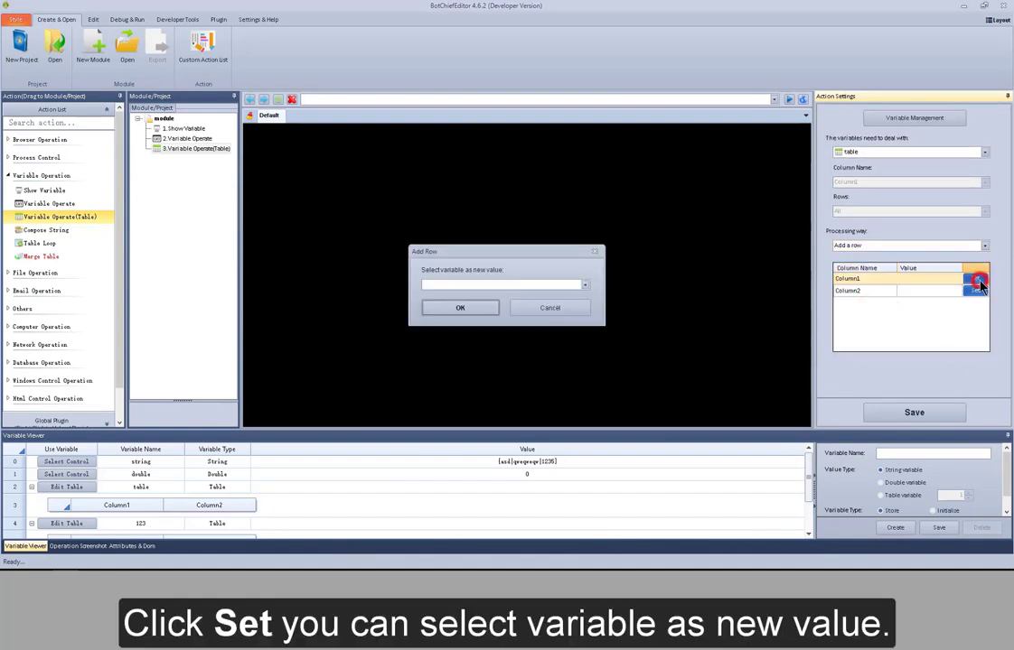
pyautogui.click(587, 286)
pyautogui.click(587, 286)
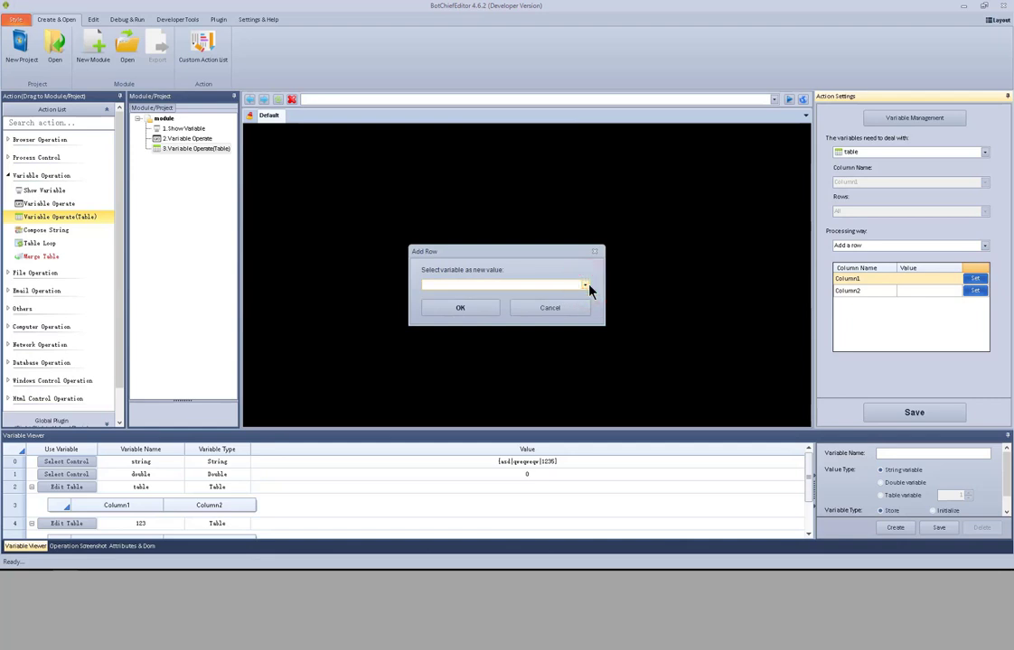
pyautogui.click(594, 251)
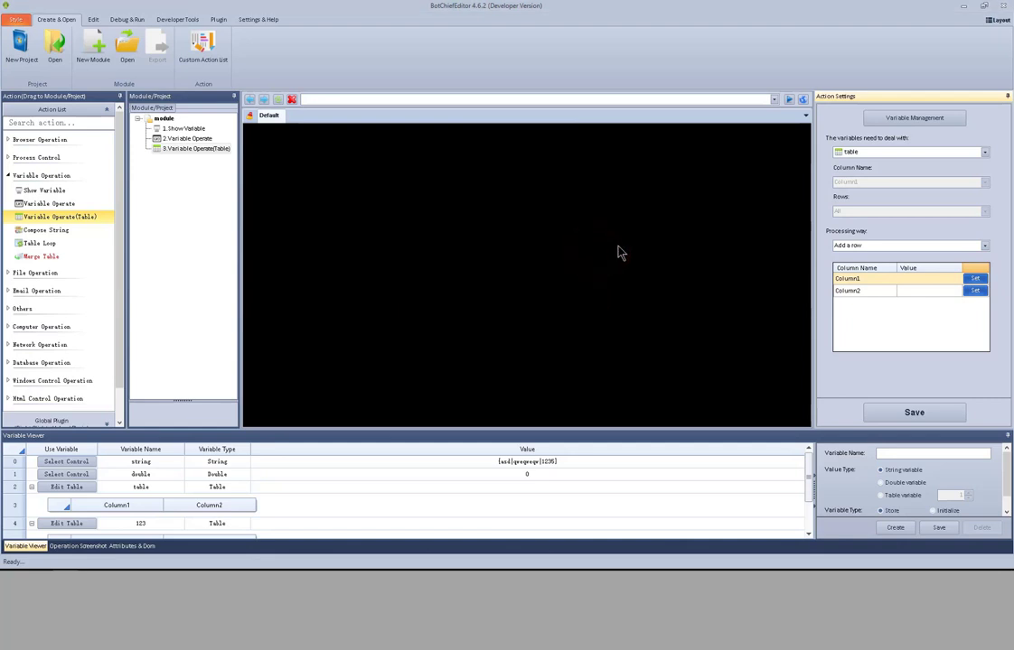
# - Switch the processing way to Remove a row and review its Remove Option and Row index choices
pyautogui.click(984, 246)
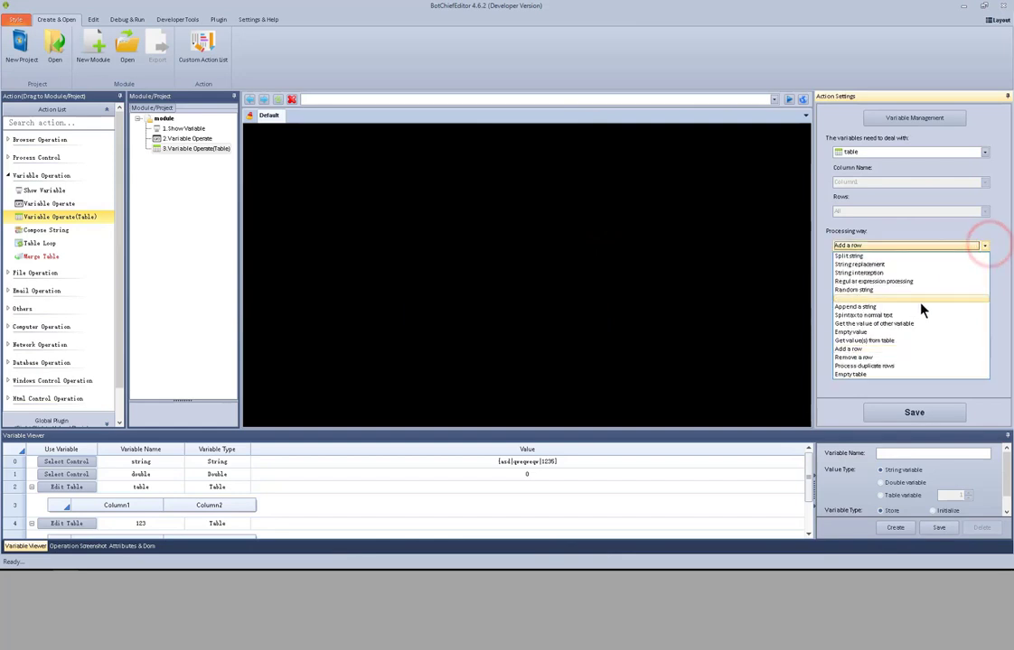
pyautogui.click(871, 358)
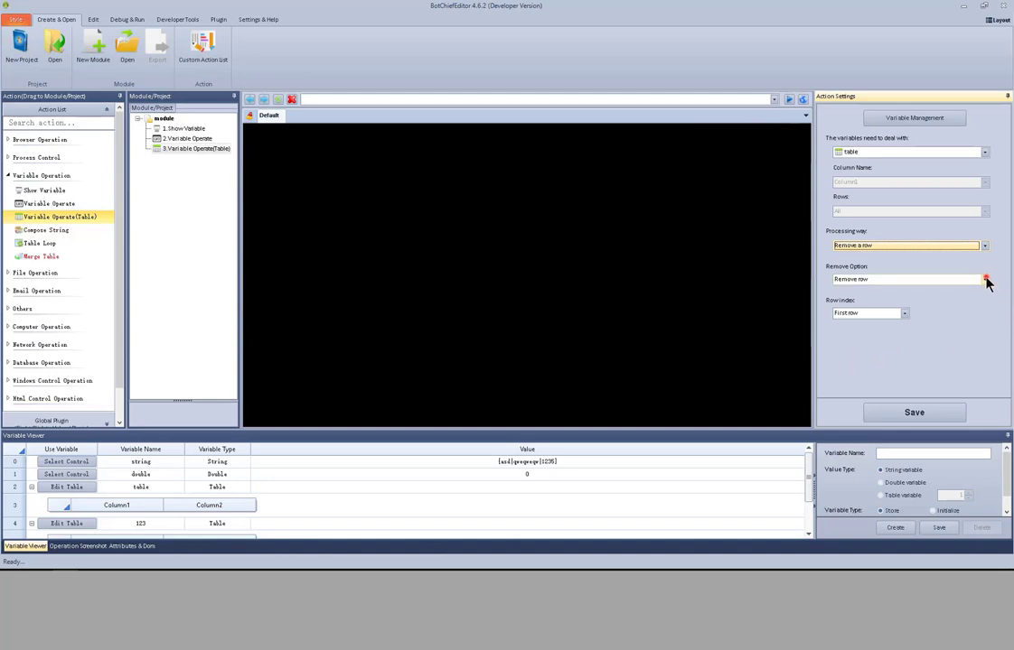
pyautogui.click(984, 280)
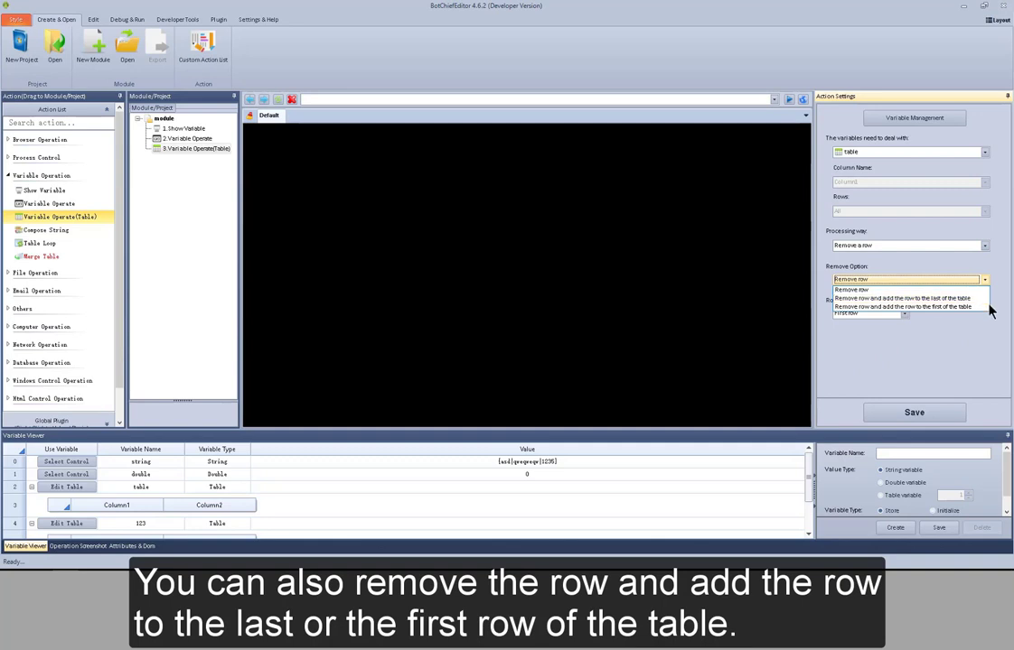
pyautogui.click(984, 281)
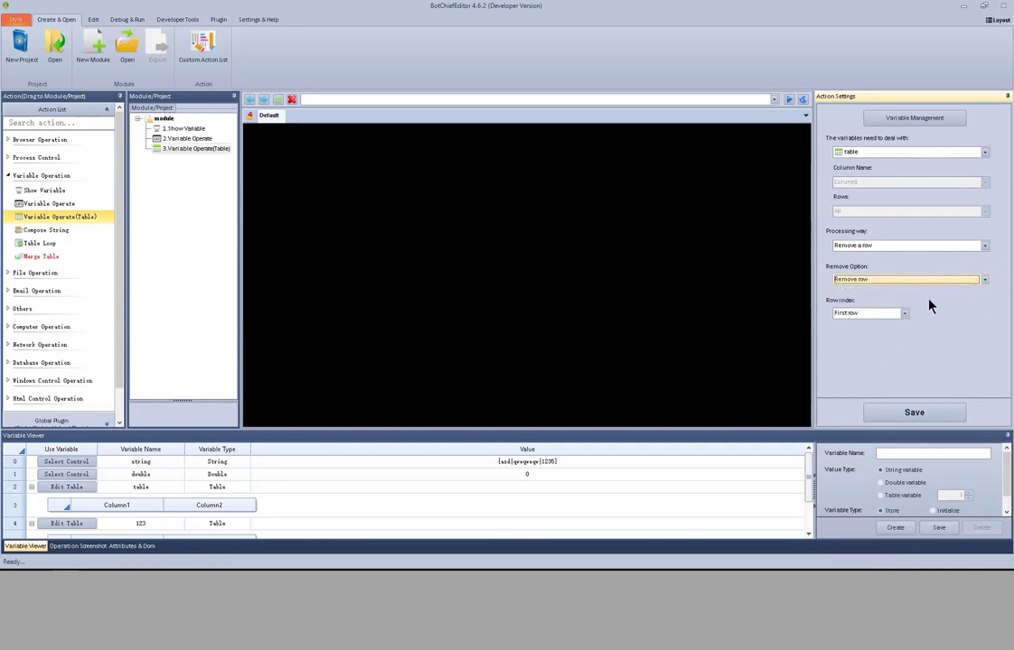
pyautogui.click(904, 313)
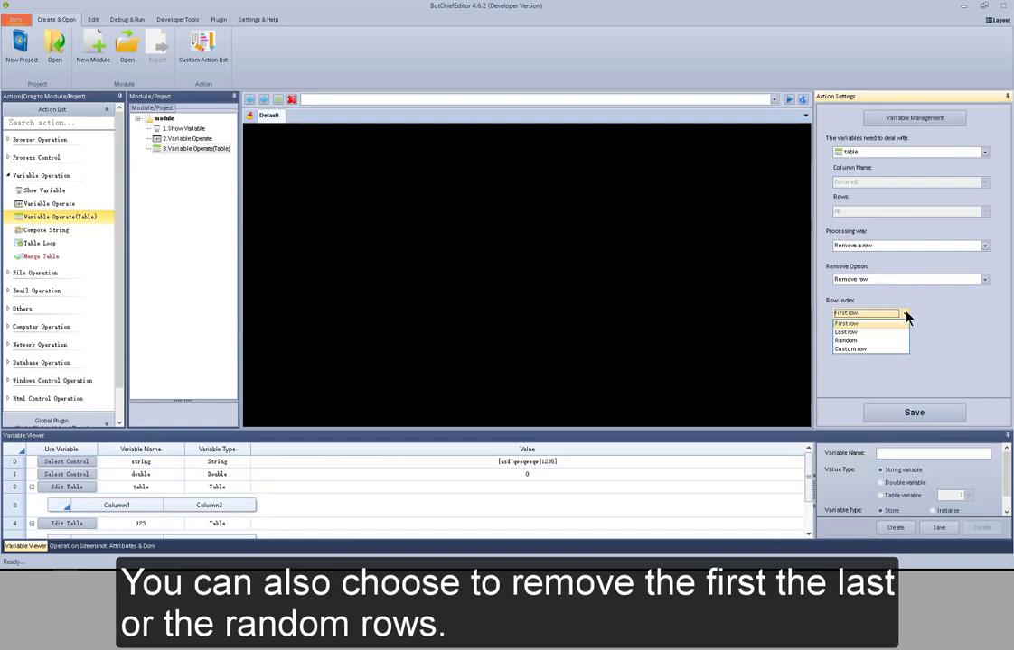
pyautogui.click(901, 312)
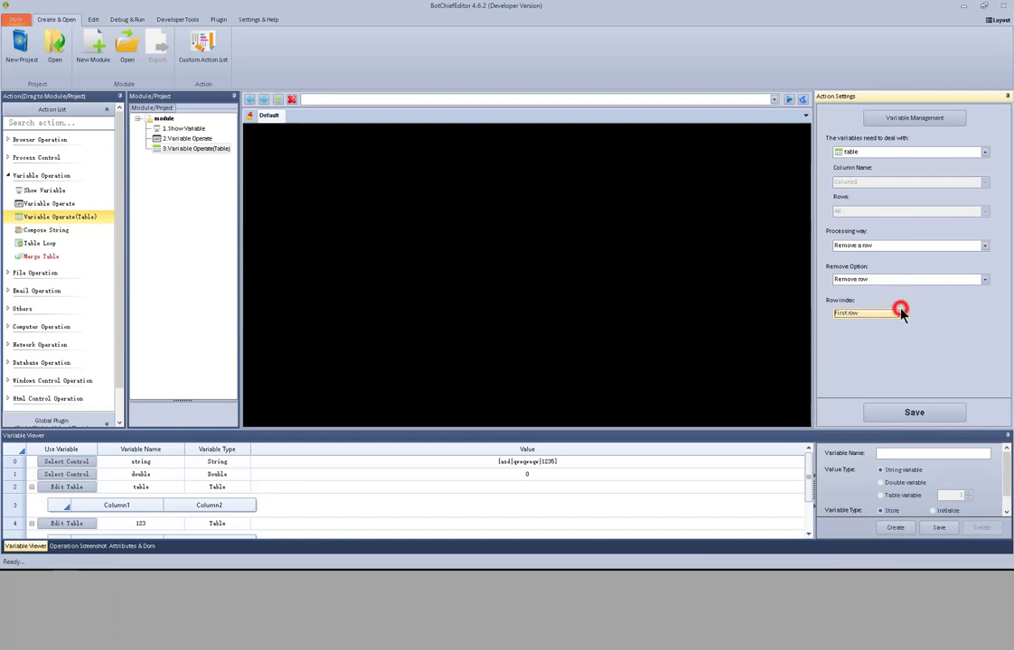
# - Switch the processing way to Process duplicate rows
pyautogui.click(985, 247)
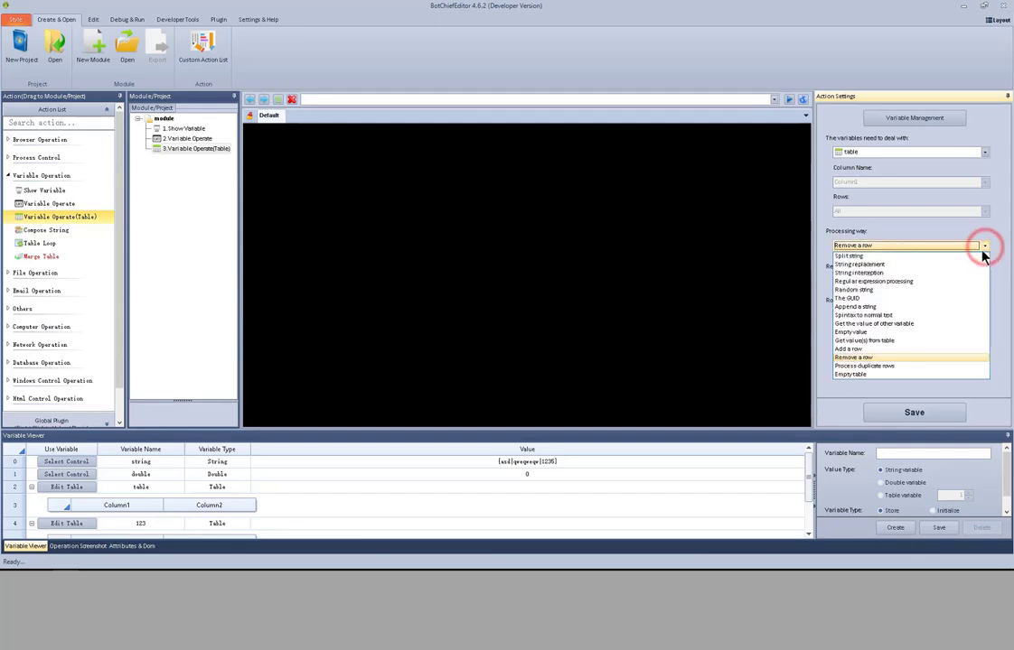
pyautogui.click(935, 367)
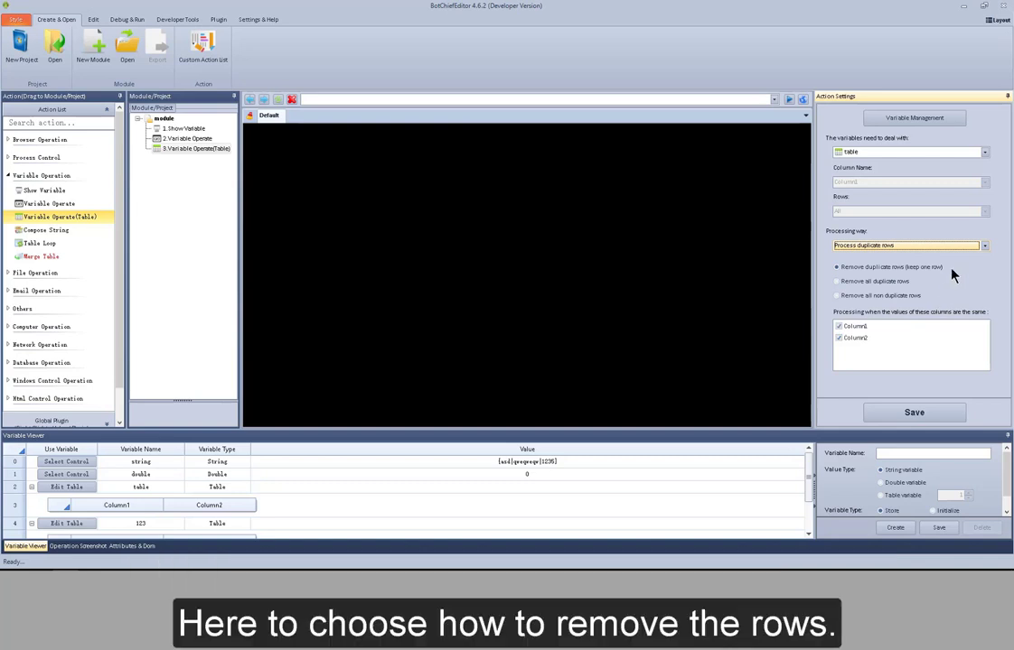
# - Switch the table action's processing way to Empty value
pyautogui.click(984, 247)
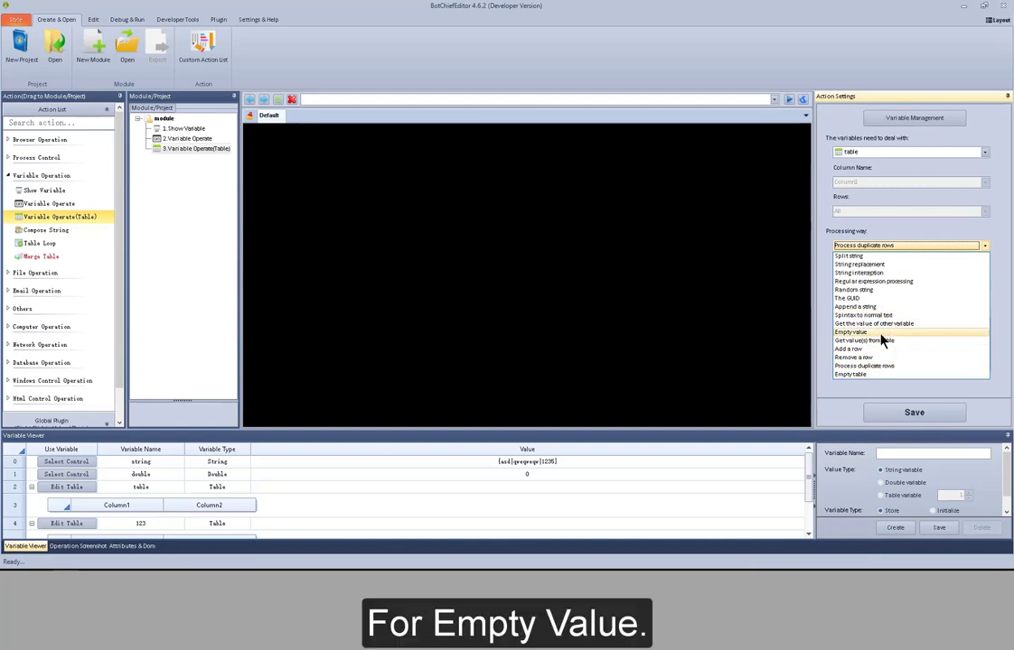
pyautogui.click(880, 332)
pyautogui.moveTo(806, 465)
pyautogui.mouseDown()
pyautogui.moveTo(811, 499)
pyautogui.moveTo(818, 458)
pyautogui.mouseUp()
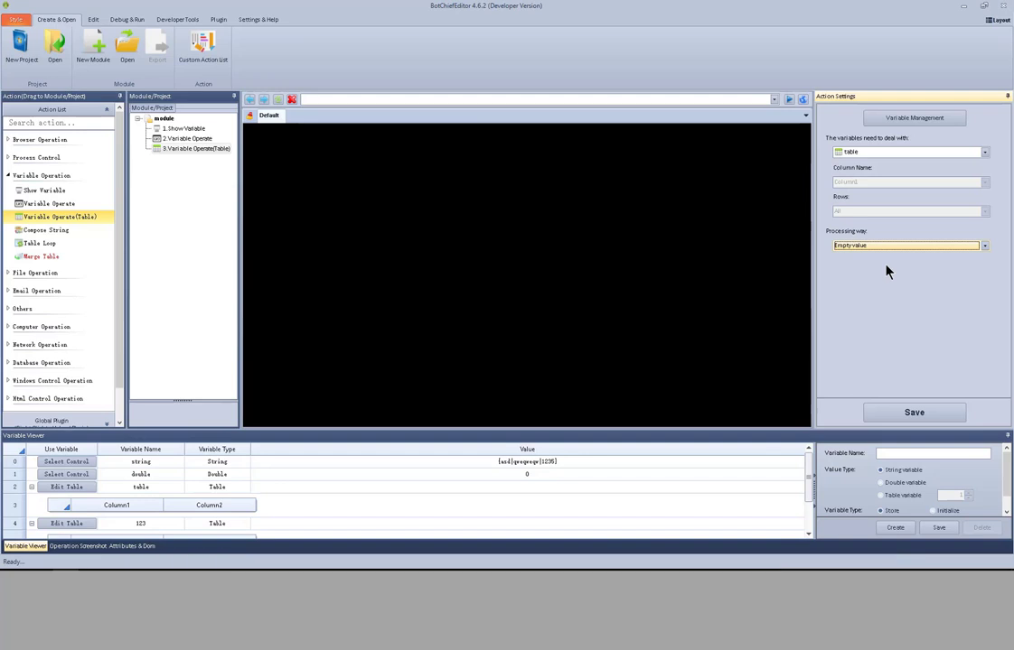
pyautogui.click(985, 246)
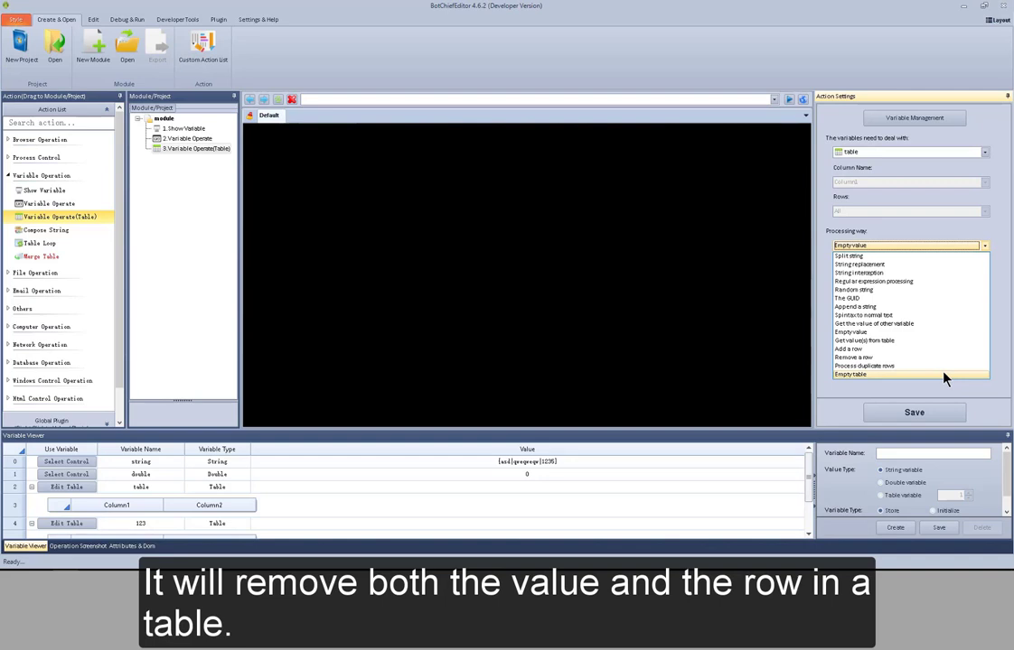
pyautogui.click(985, 247)
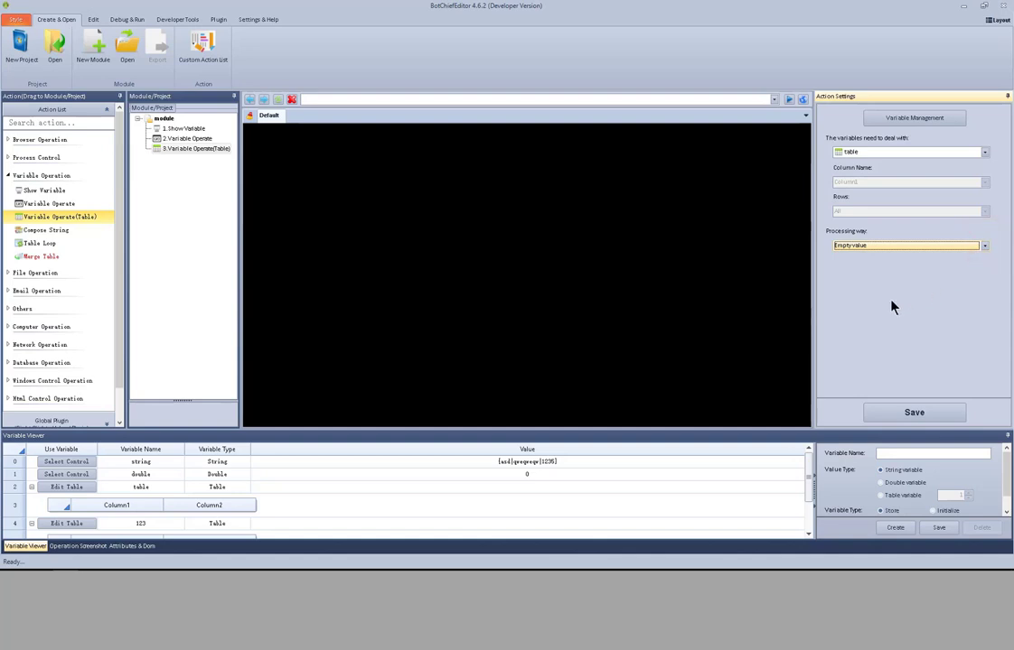